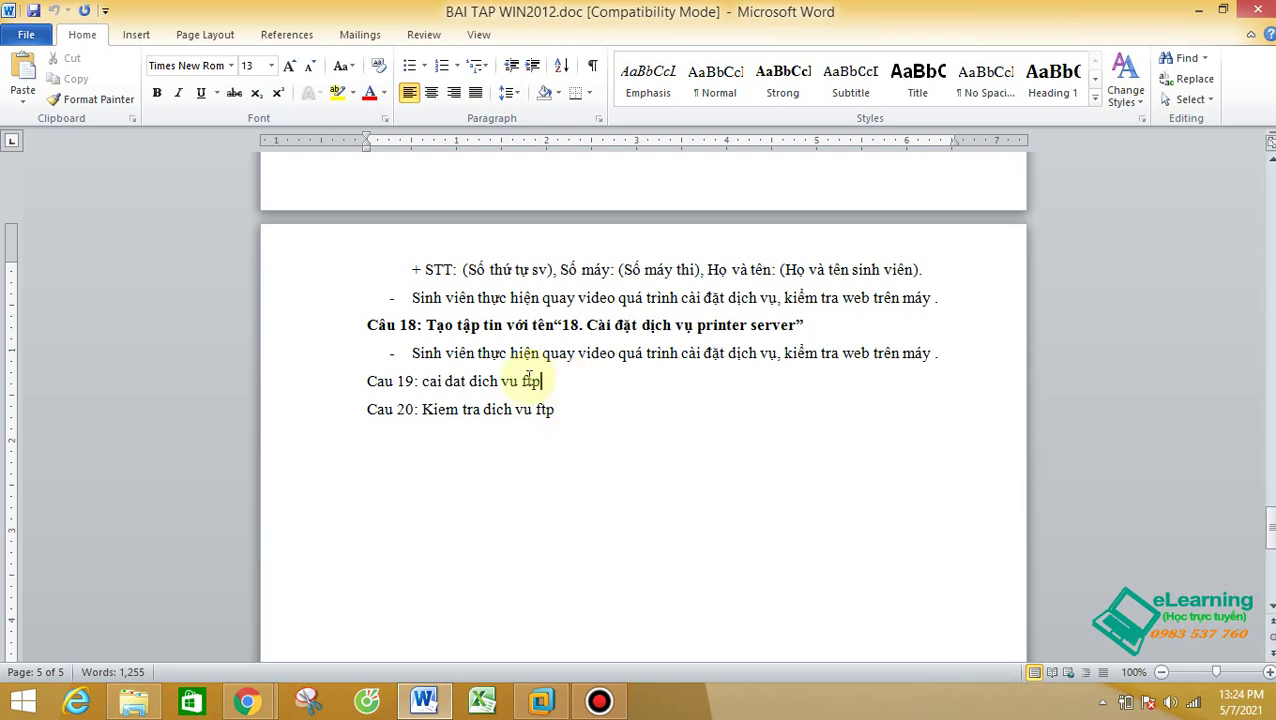
Step: Bold the word 'ftp' ending the 'Cau 20: Kiem tra dich vu ftp' line
{"action": "double_click", "coordinate": [538, 380]}
{"action": "left_click", "coordinate": [582, 411]}
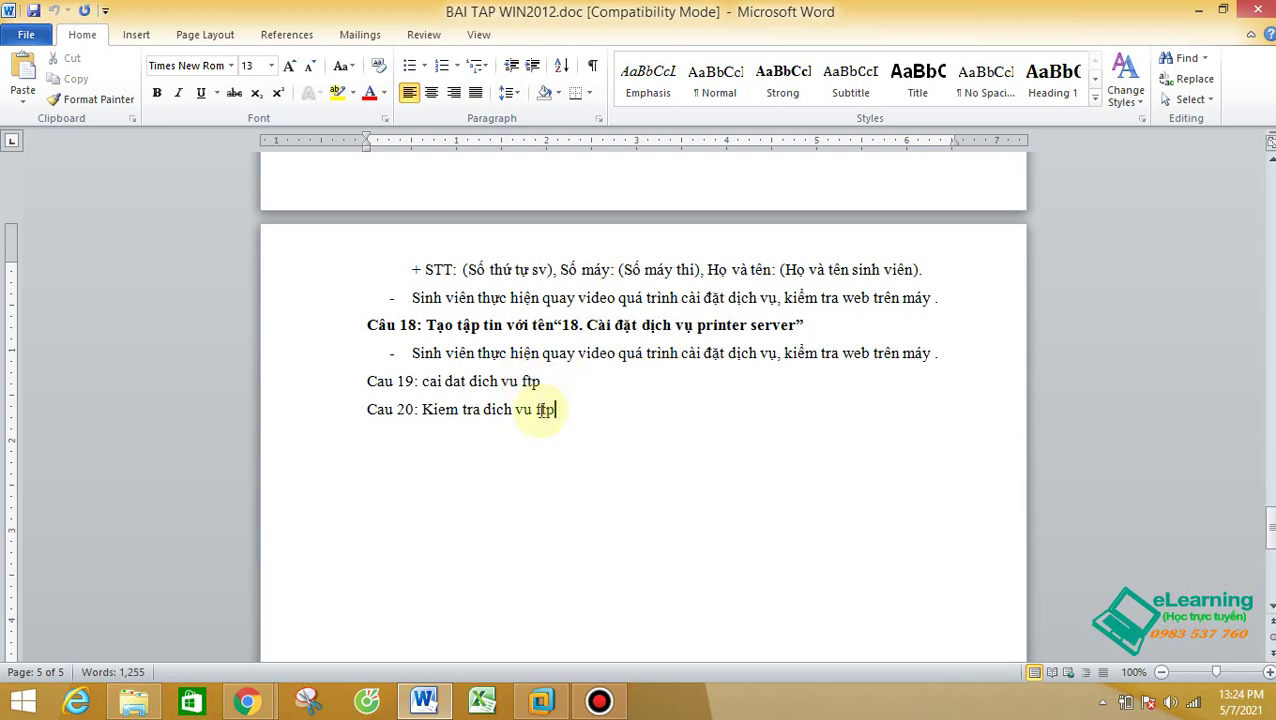
{"action": "double_click", "coordinate": [545, 410]}
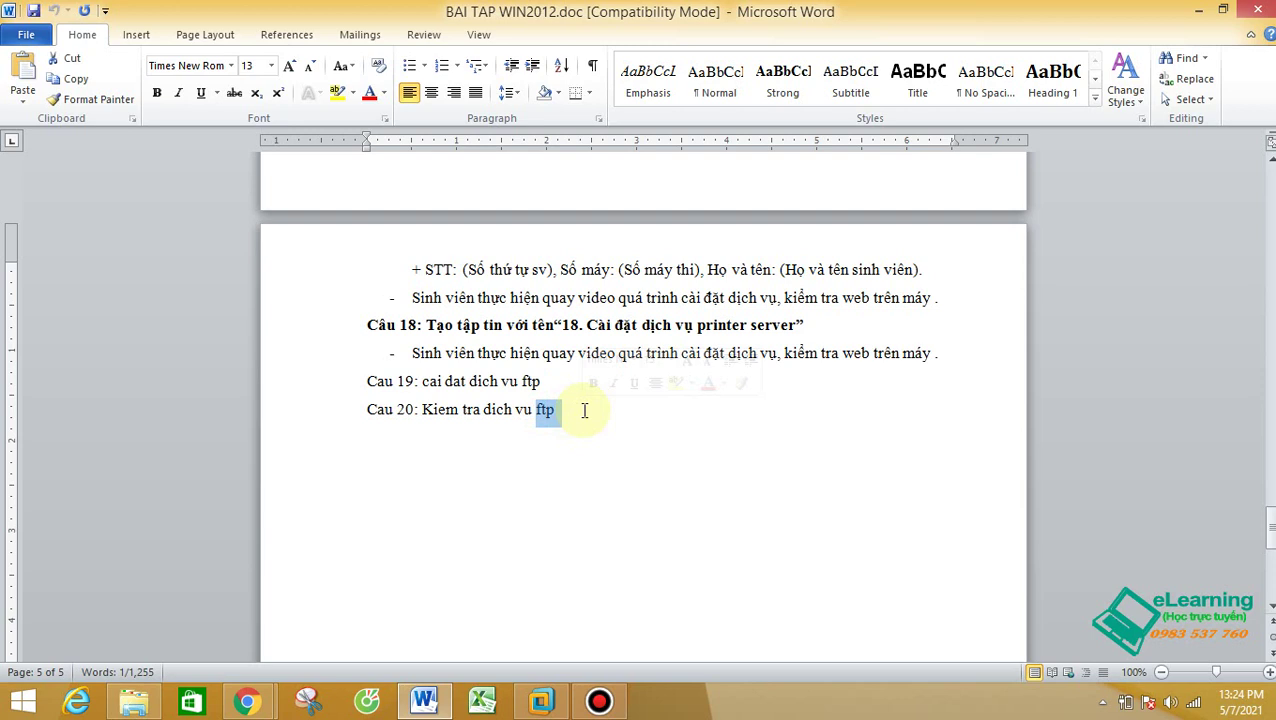
{"action": "left_click", "coordinate": [590, 383]}
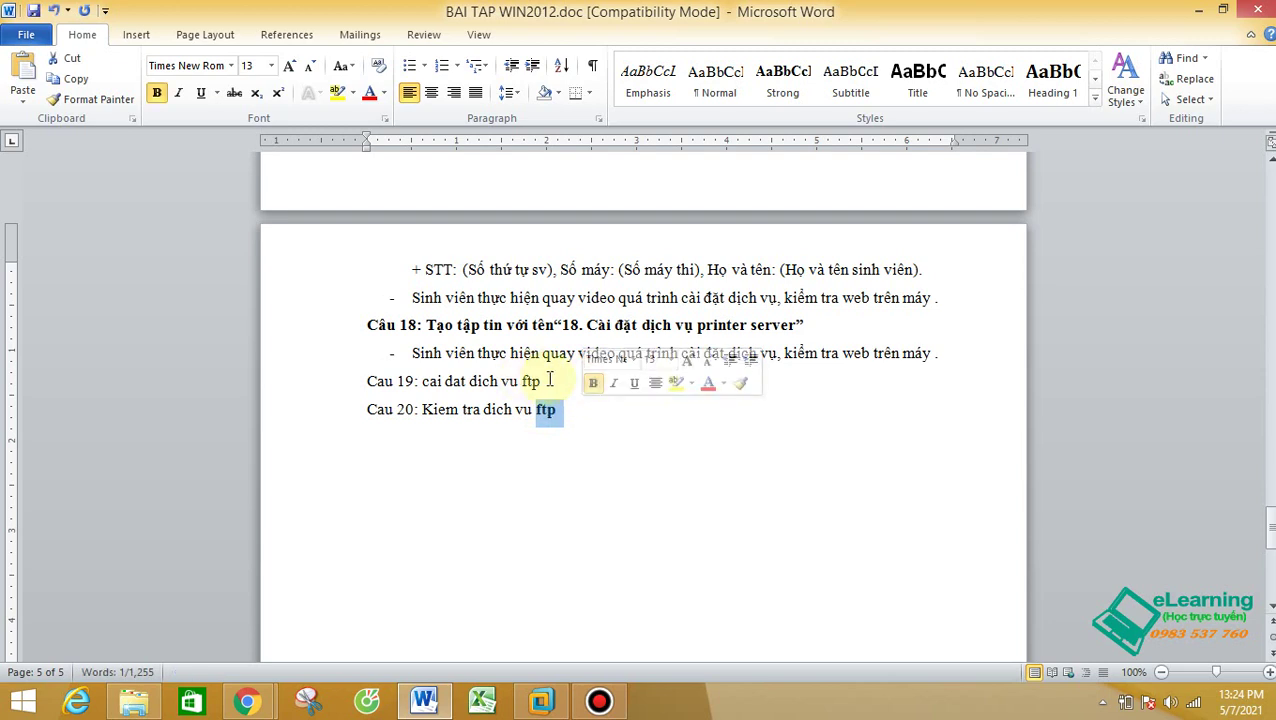
{"action": "left_click", "coordinate": [548, 381]}
{"action": "double_click", "coordinate": [530, 381]}
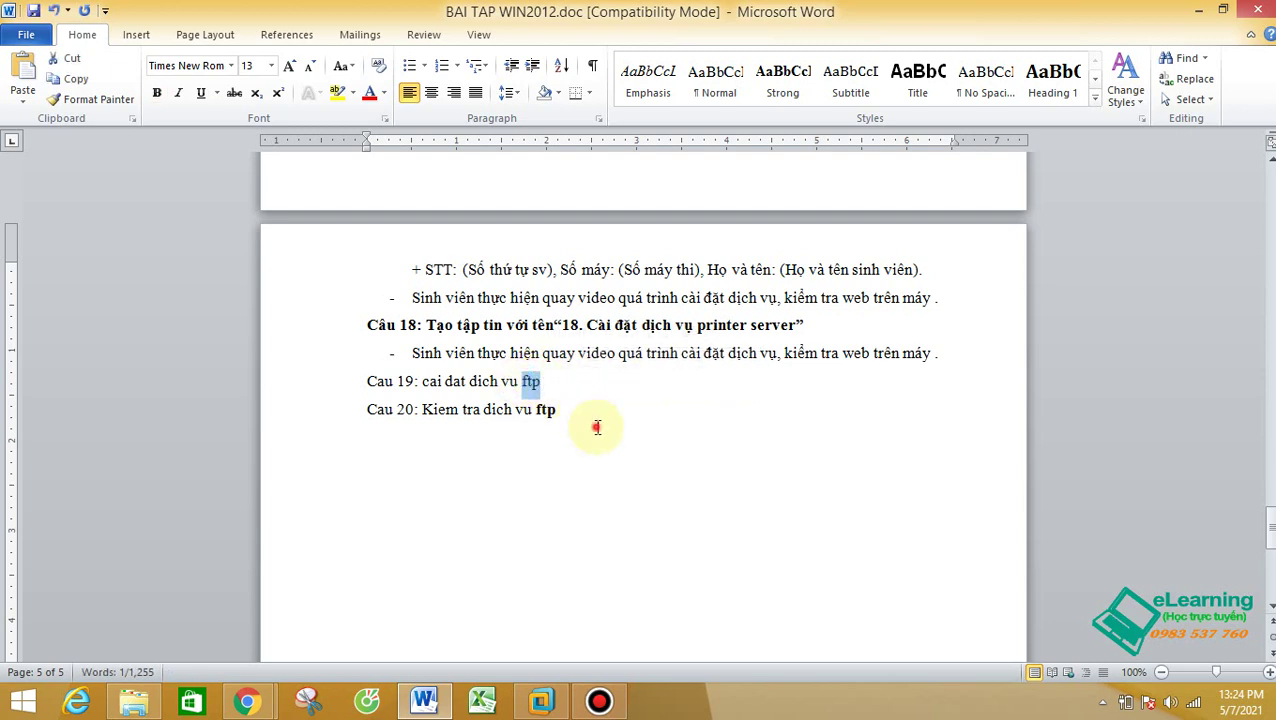
{"action": "left_click_drag", "start_coordinate": [592, 427], "coordinate": [372, 389]}
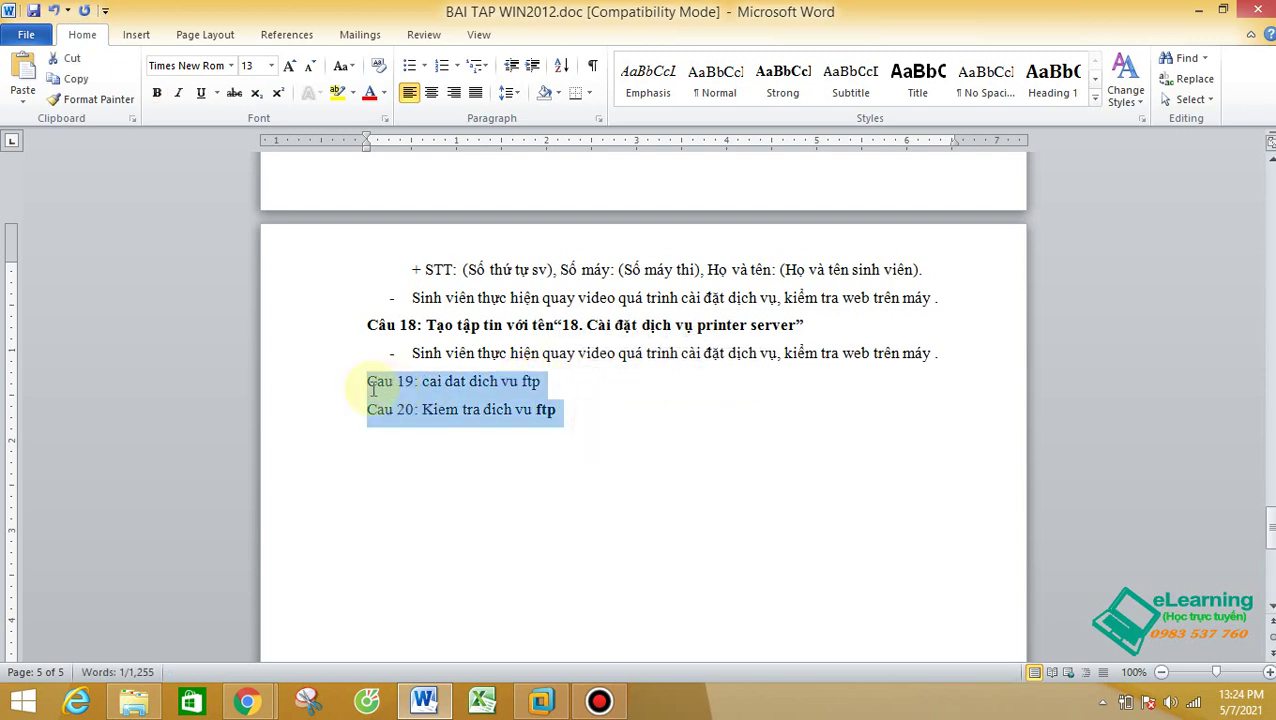
Step: Grow both Cau 19 and Cau 20 lines to font size 16, then bold 'ftp' on Cau 19
{"action": "left_click", "coordinate": [289, 67]}
{"action": "left_click", "coordinate": [289, 67]}
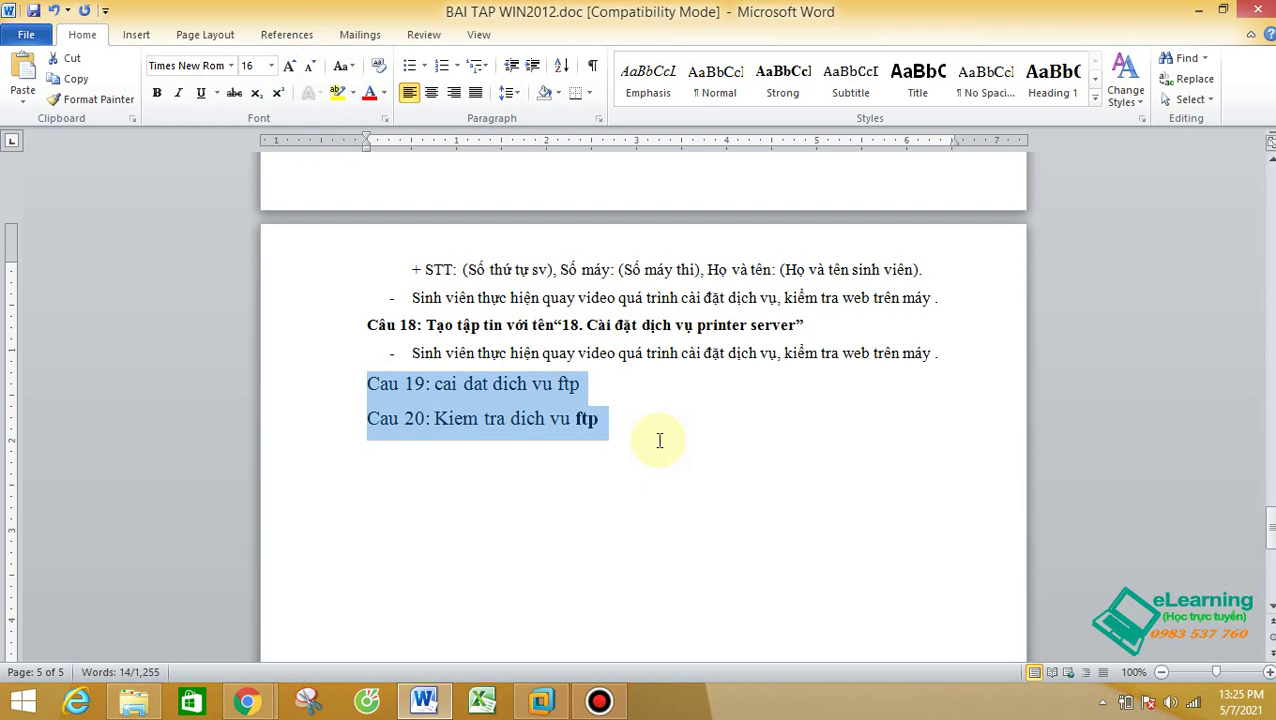
{"action": "left_click", "coordinate": [683, 384]}
{"action": "double_click", "coordinate": [565, 384]}
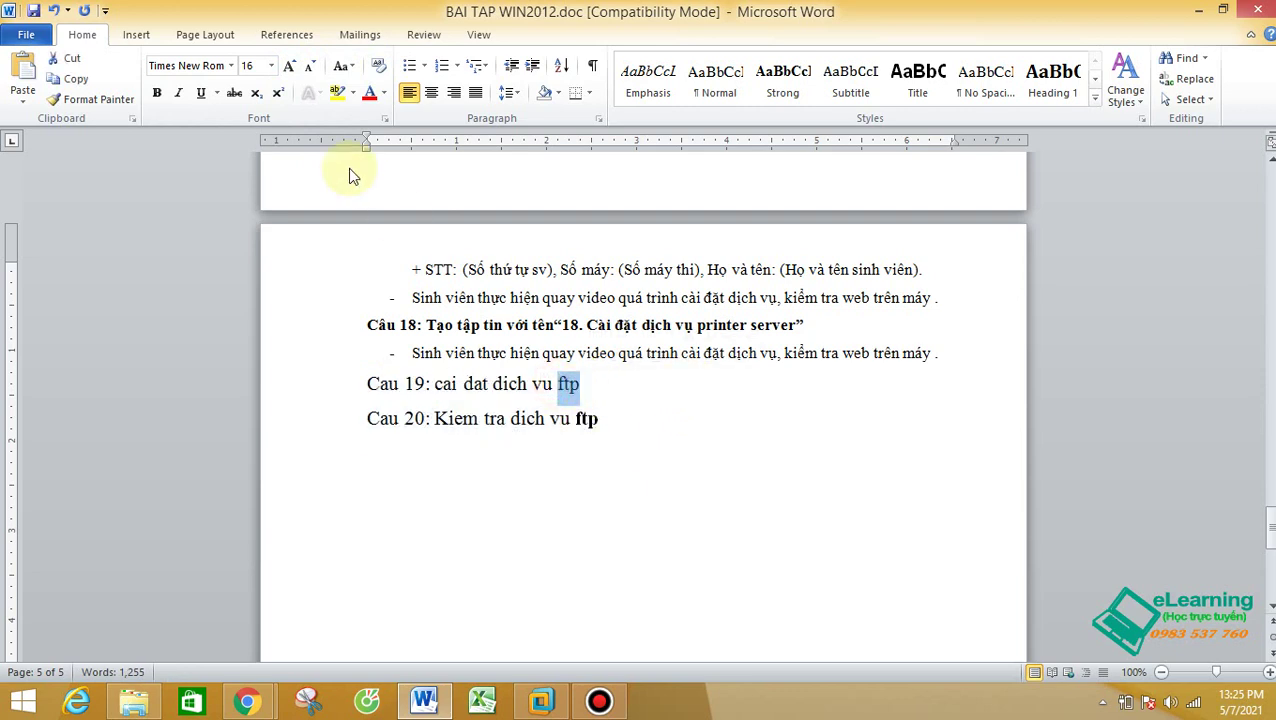
{"action": "left_click", "coordinate": [156, 92]}
{"action": "left_click", "coordinate": [621, 416]}
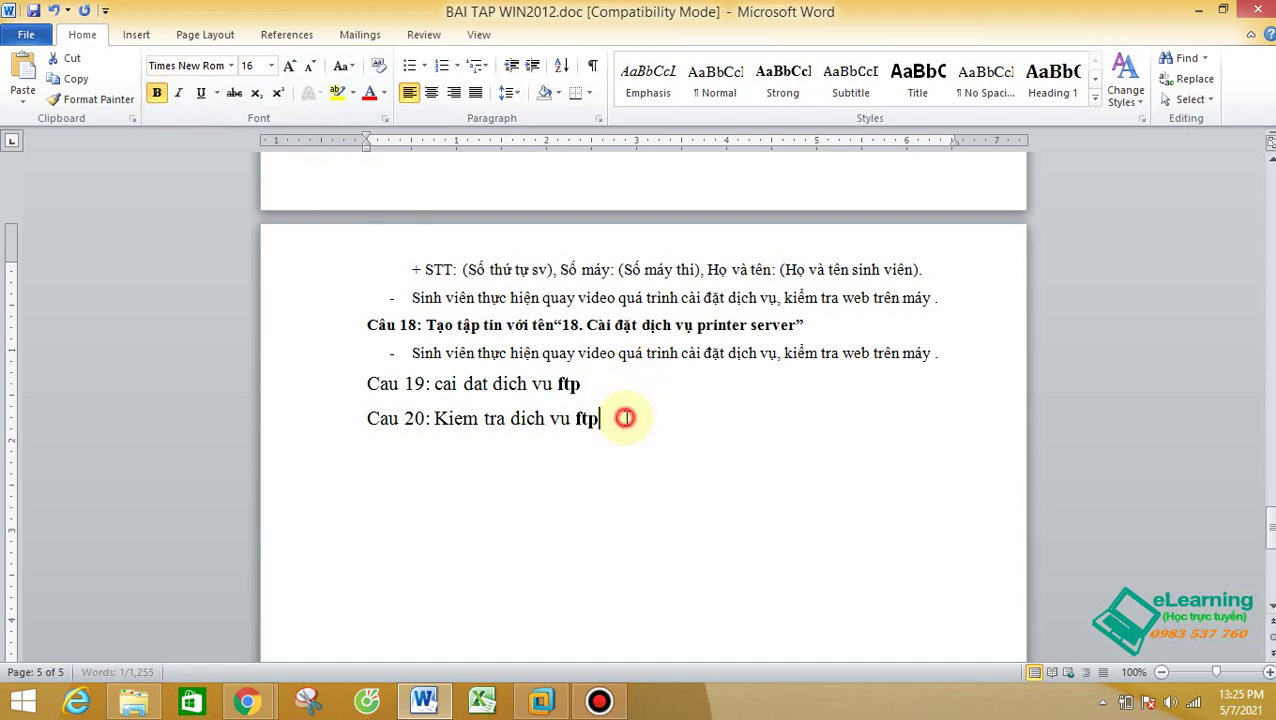
{"action": "left_click_drag", "start_coordinate": [355, 383], "coordinate": [684, 430]}
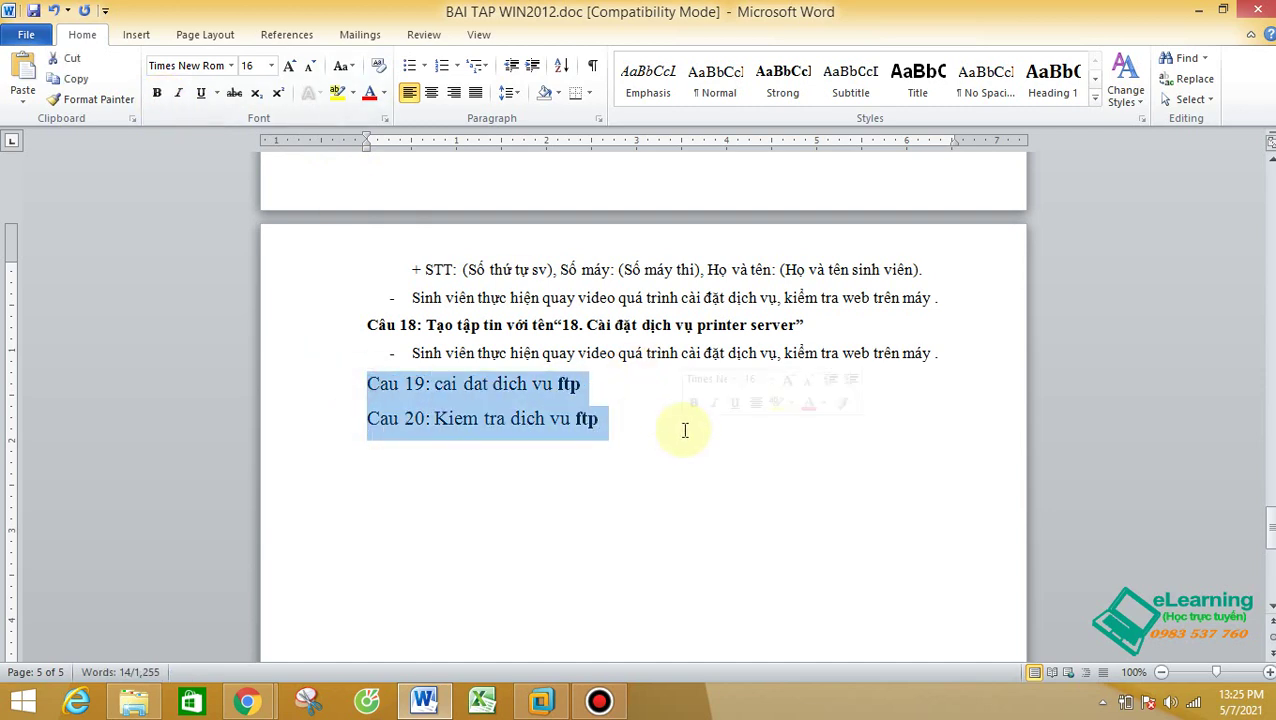
Step: Sign in to the Windows Server 2012 R2 VM as Administrator with its password and close Server Manager
{"action": "left_click", "coordinate": [548, 703]}
{"action": "left_click", "coordinate": [127, 40]}
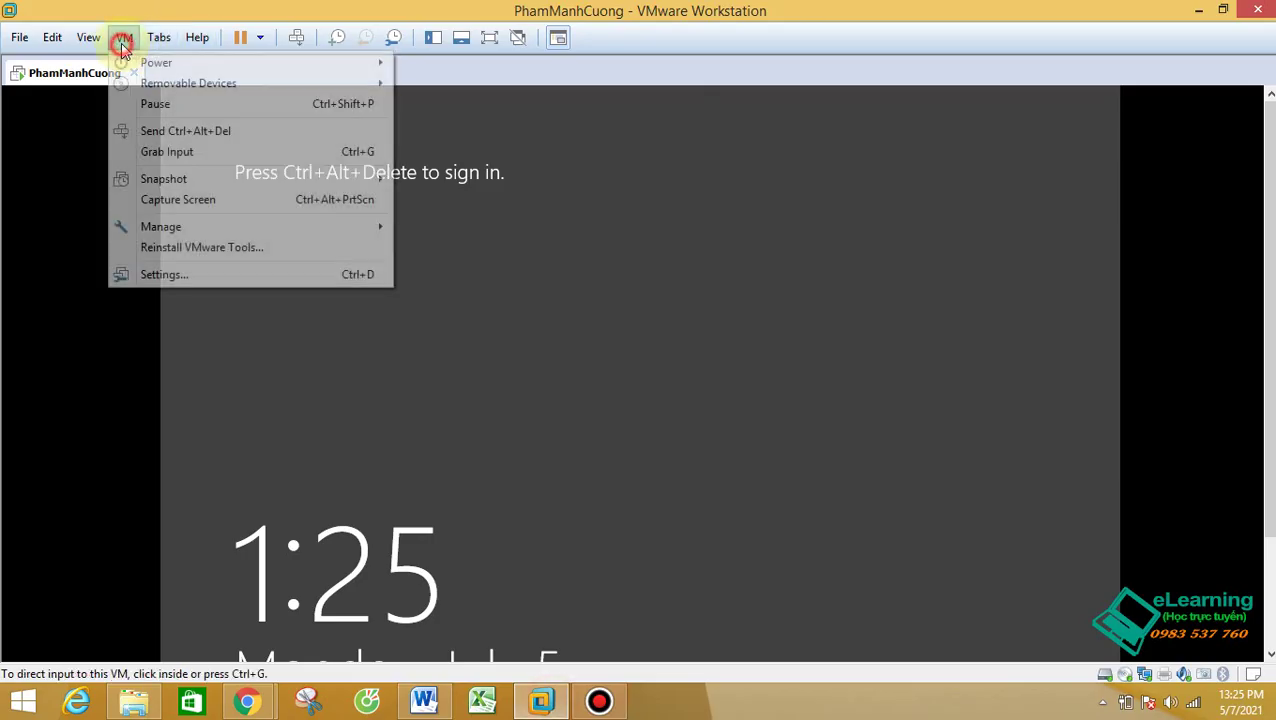
{"action": "left_click", "coordinate": [176, 131]}
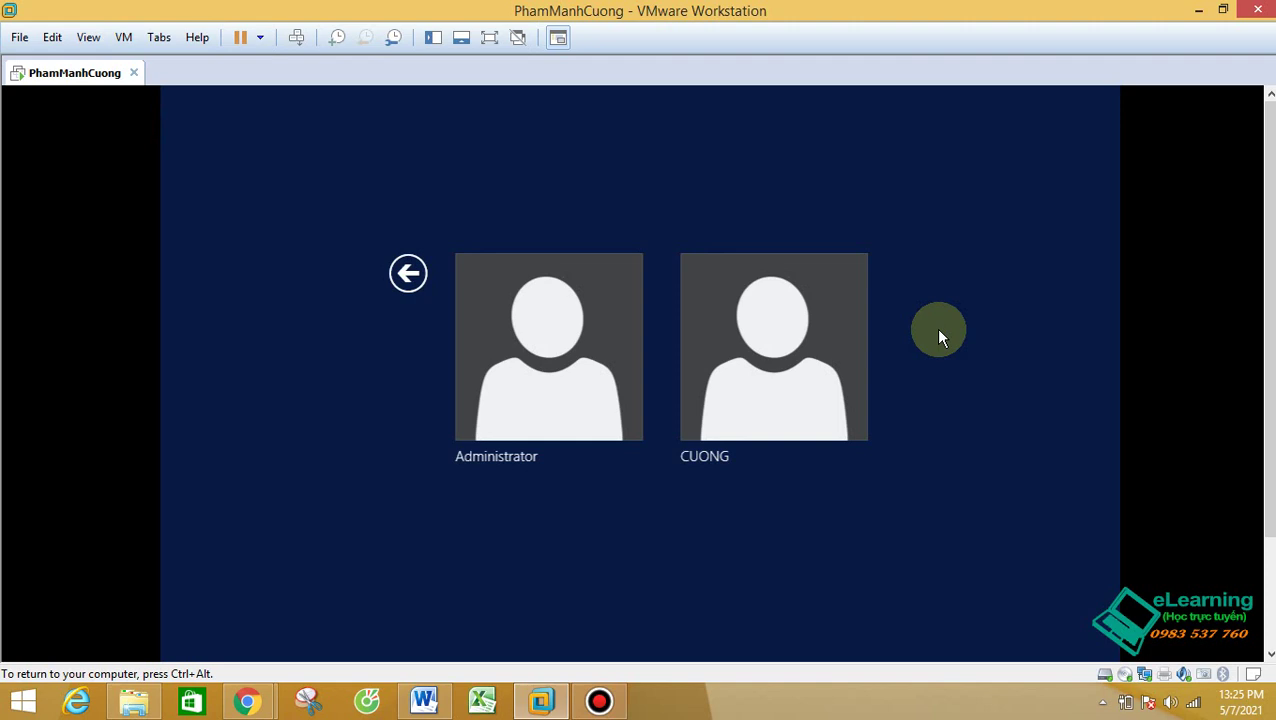
{"action": "left_click", "coordinate": [545, 383]}
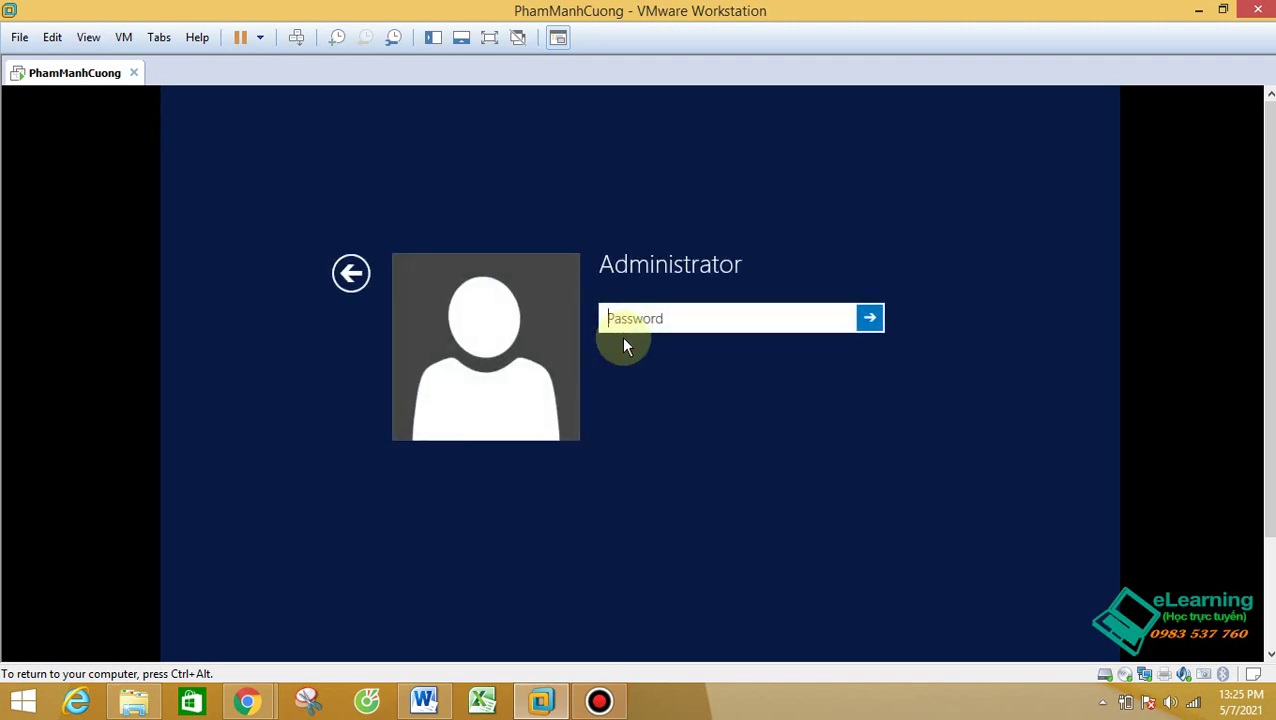
{"action": "key", "text": "Return"}
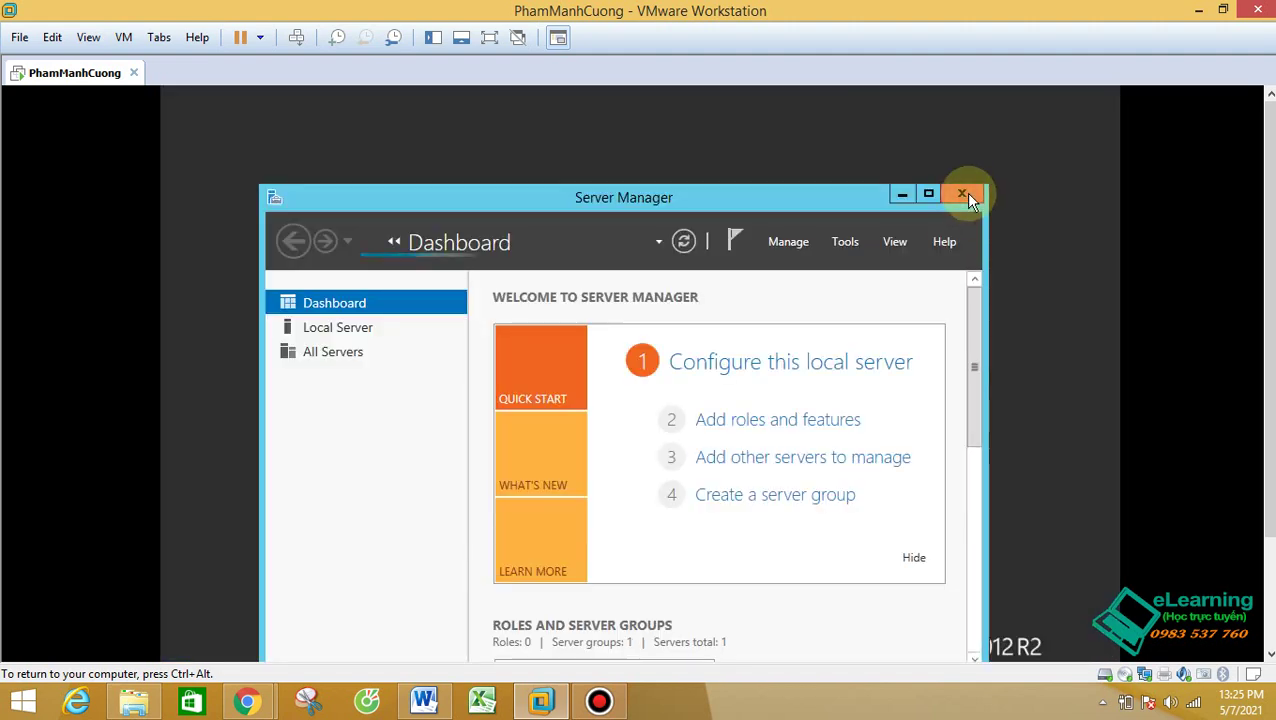
{"action": "left_click", "coordinate": [965, 192]}
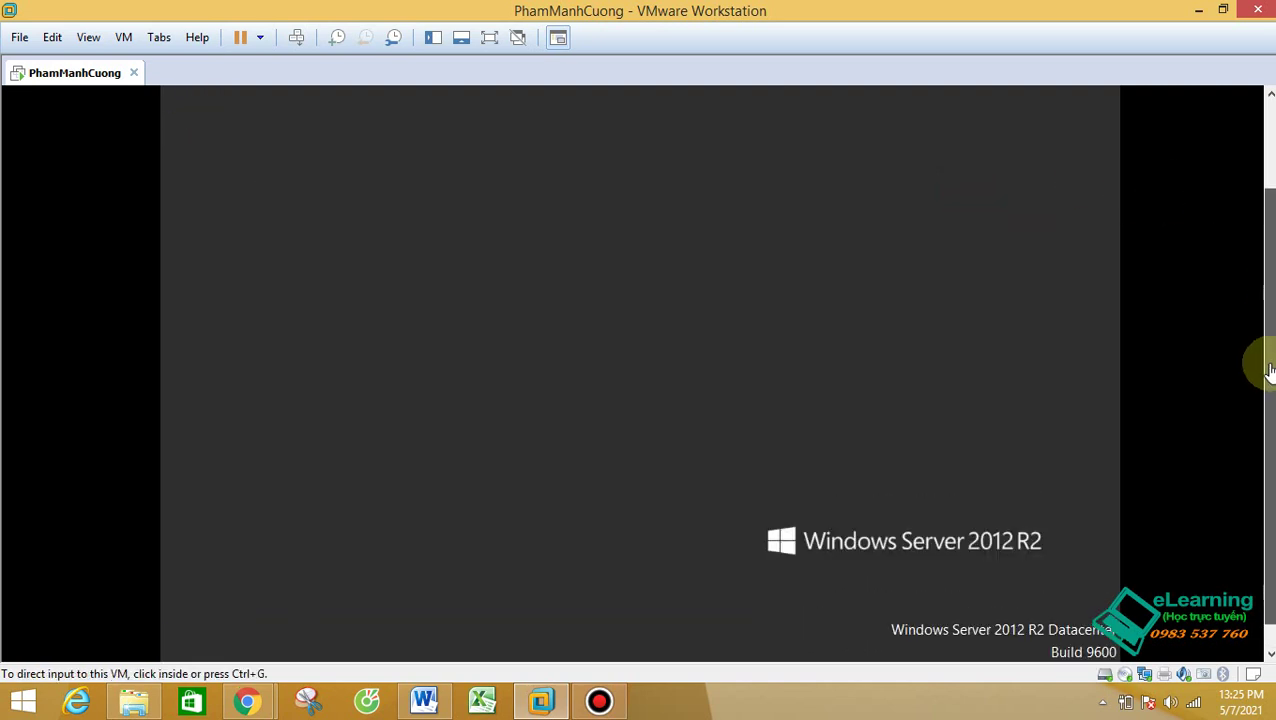
{"action": "left_click", "coordinate": [167, 648]}
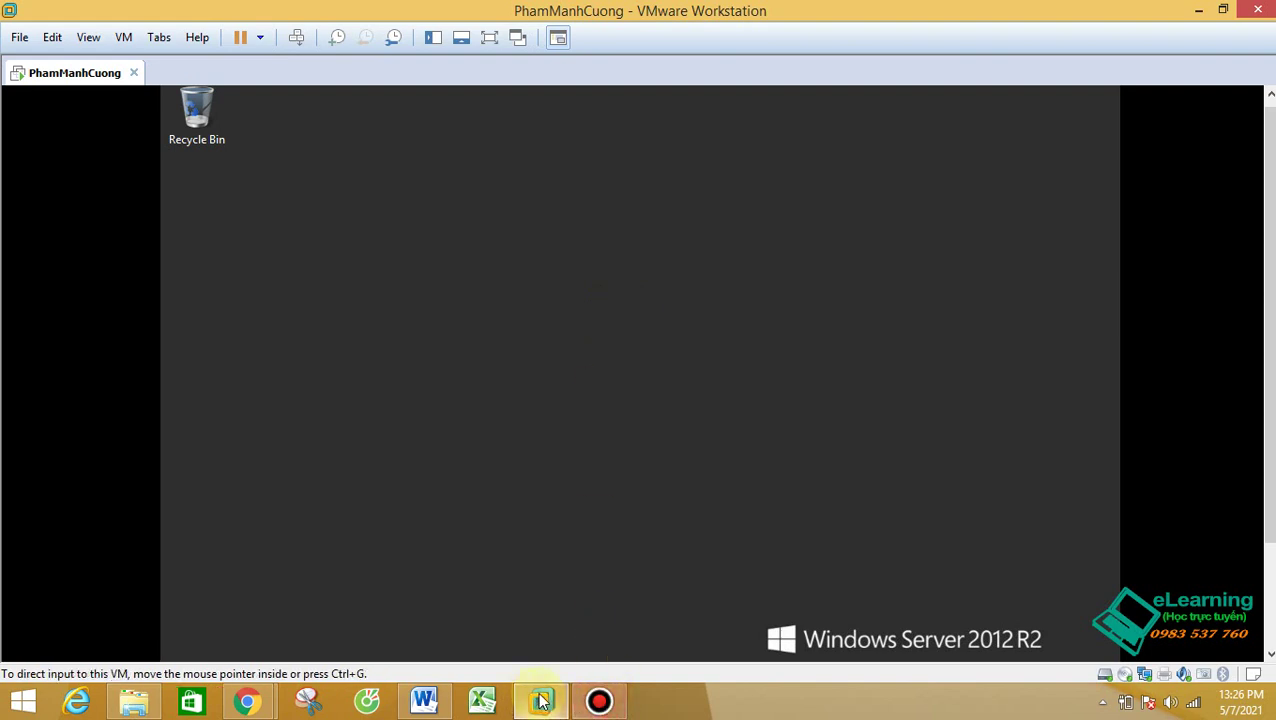
{"action": "mouse_move", "coordinate": [541, 700]}
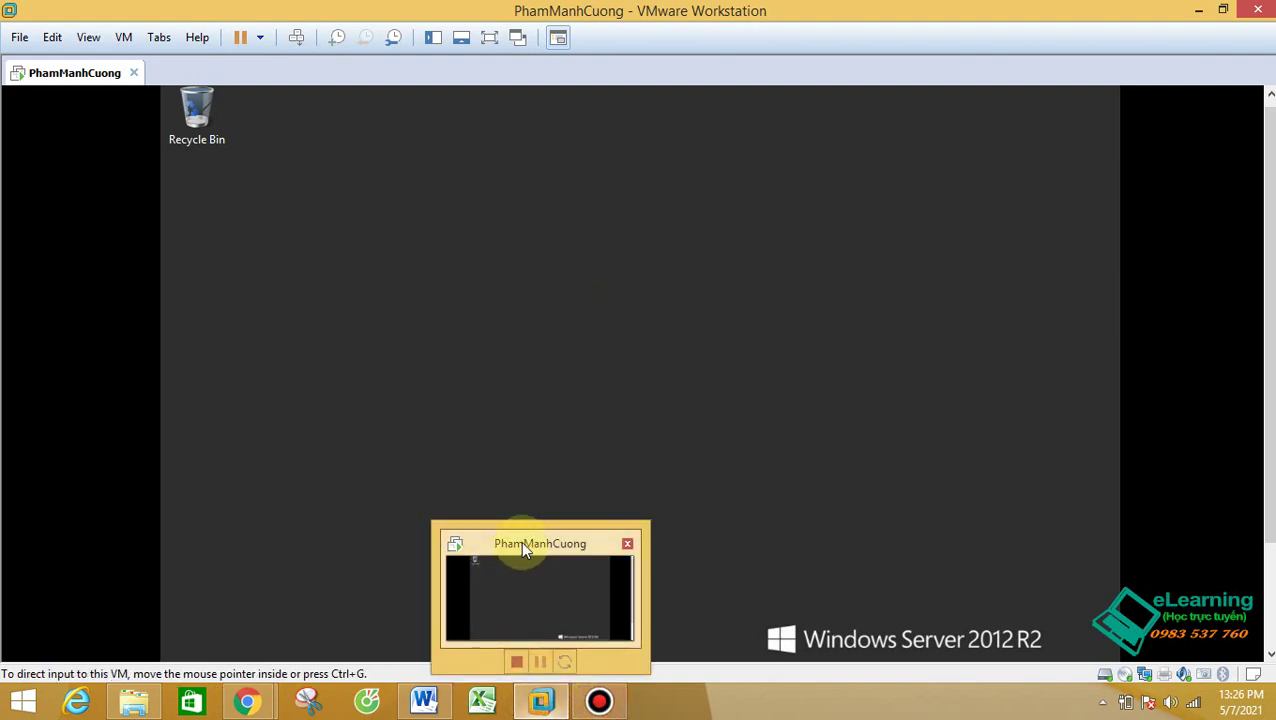
{"action": "left_click", "coordinate": [499, 580]}
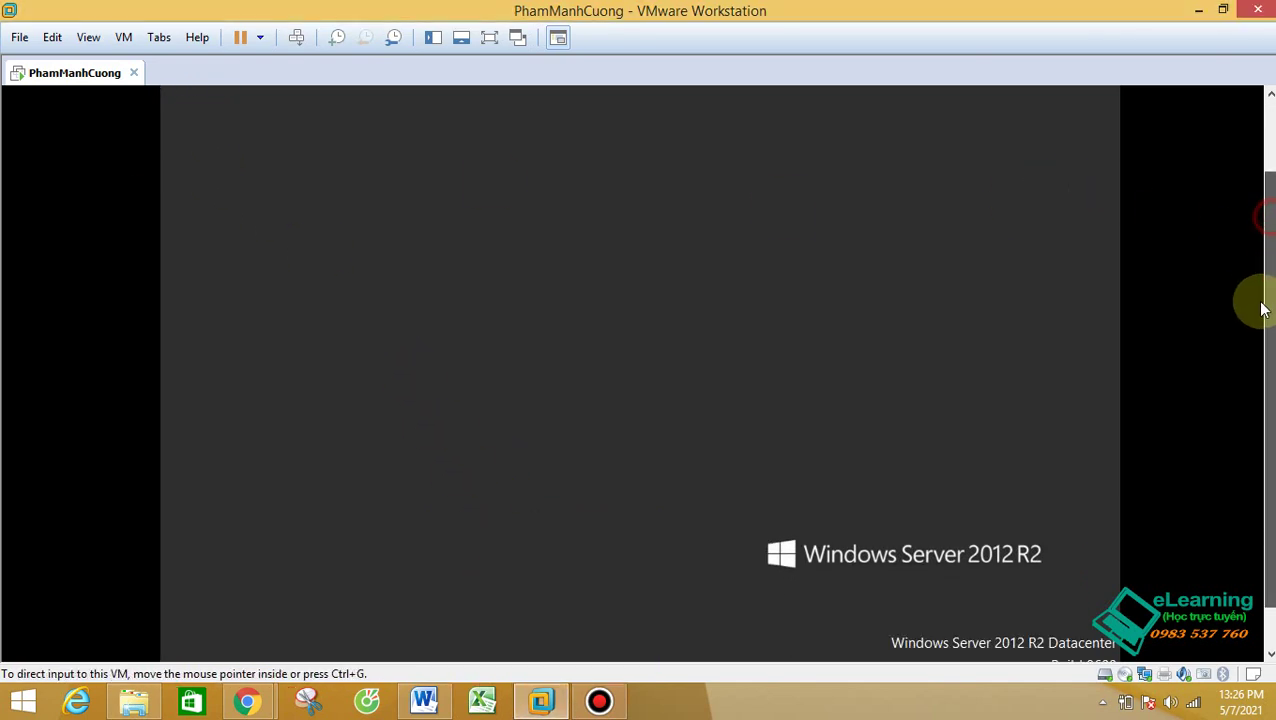
Step: Launch Server Manager inside the VM and maximize its window
{"action": "left_click", "coordinate": [599, 700]}
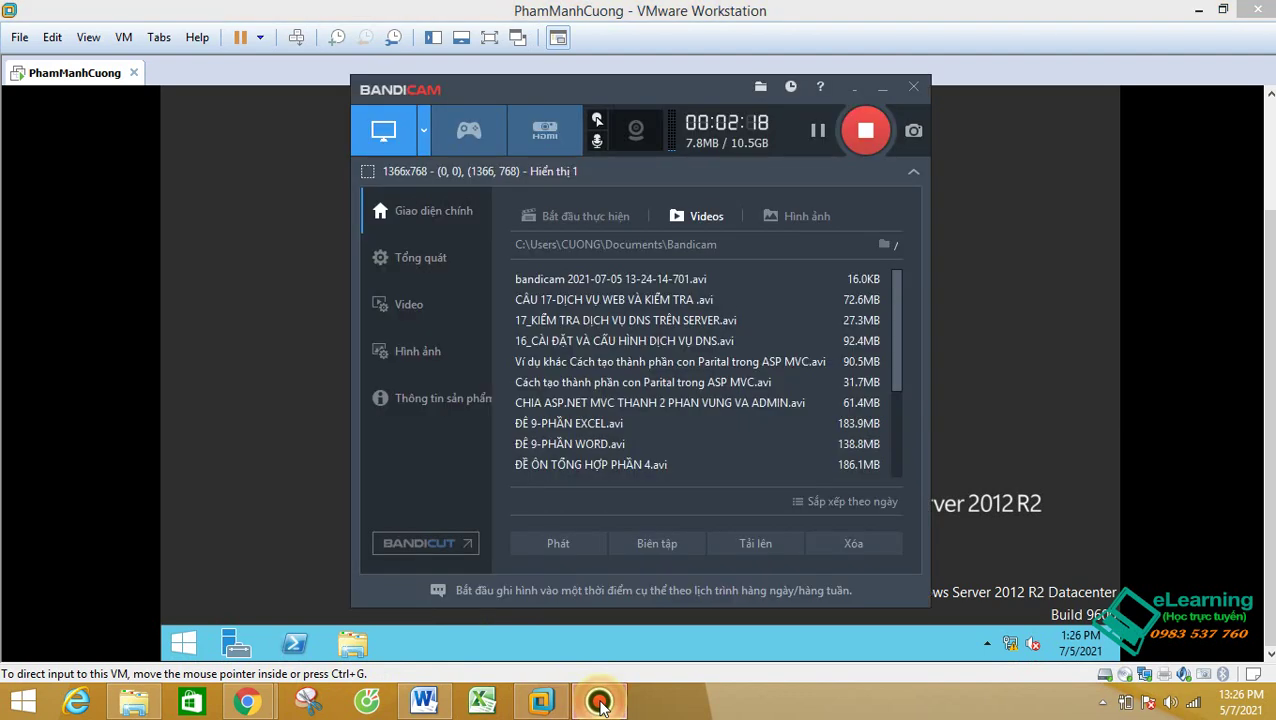
{"action": "left_click", "coordinate": [599, 700]}
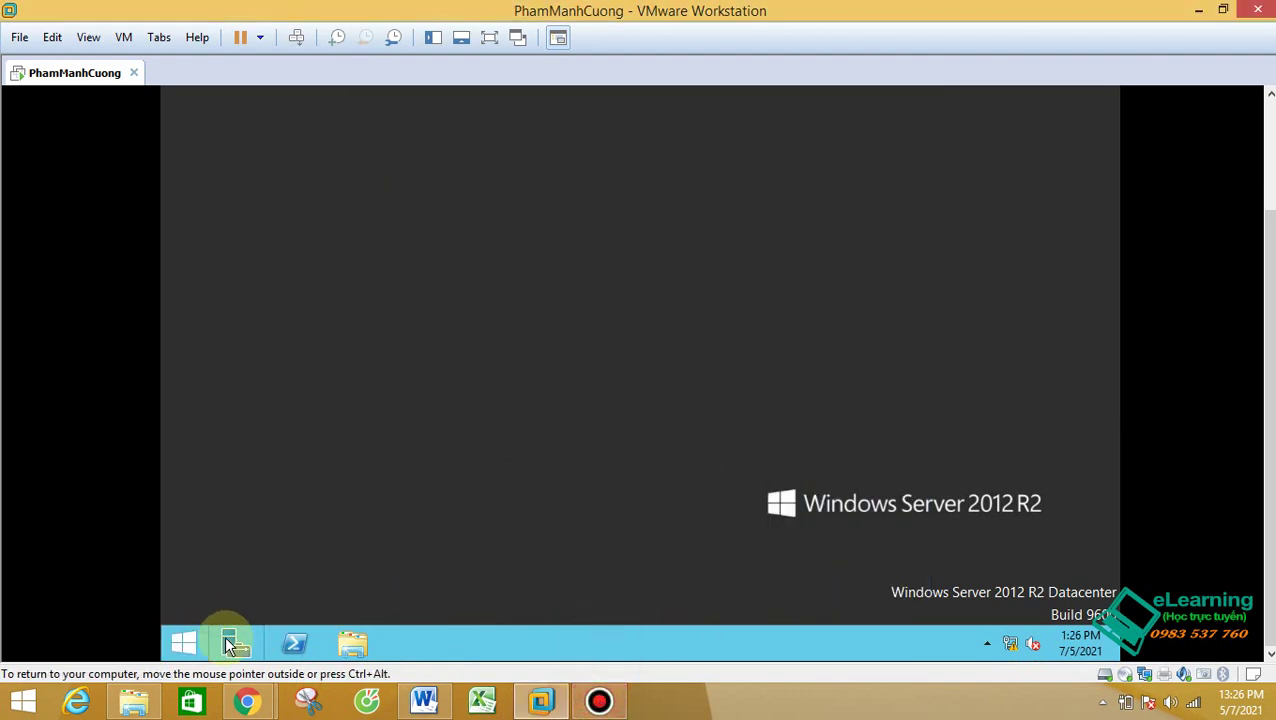
{"action": "left_click", "coordinate": [229, 640]}
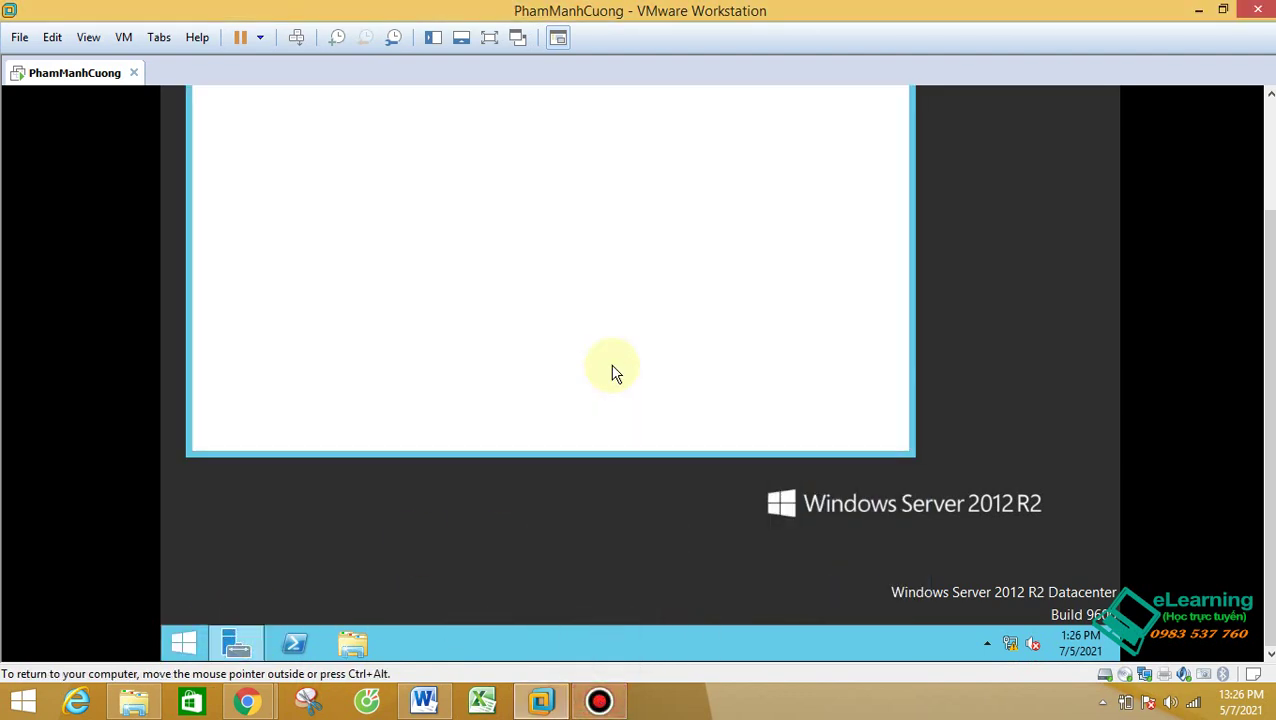
{"action": "left_click_drag", "start_coordinate": [1268, 245], "coordinate": [1268, 157]}
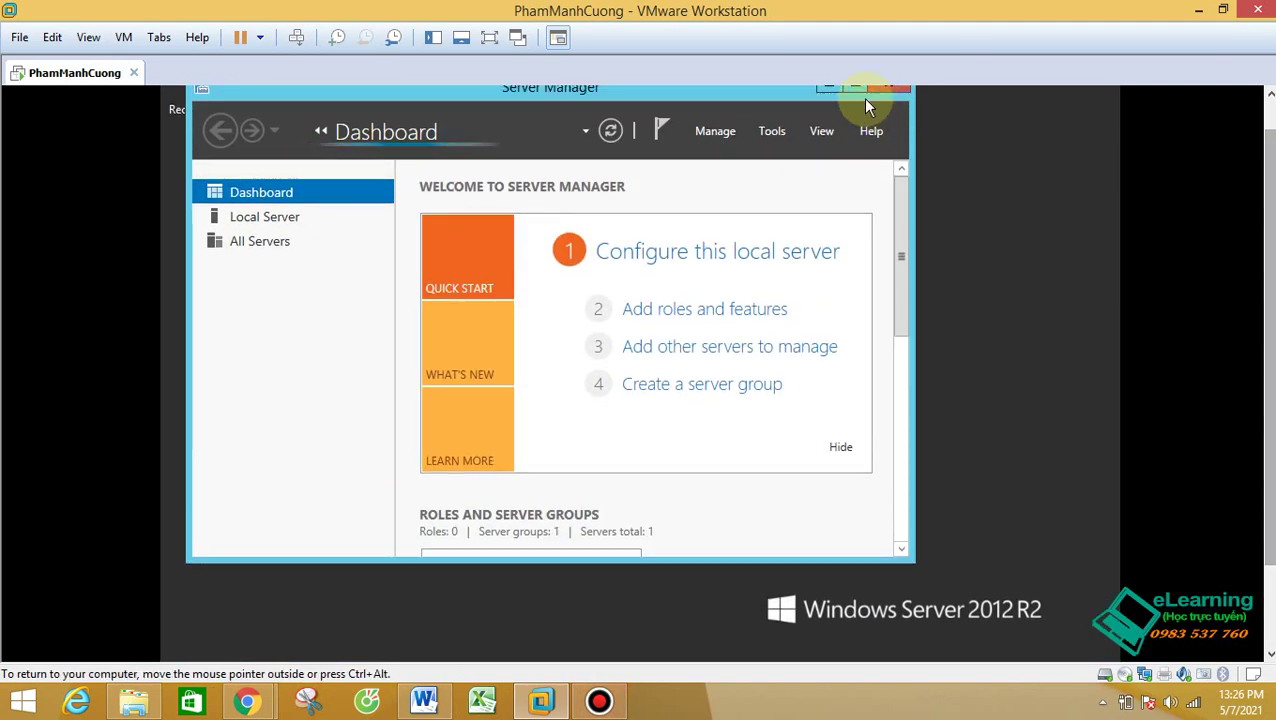
{"action": "left_click", "coordinate": [855, 90]}
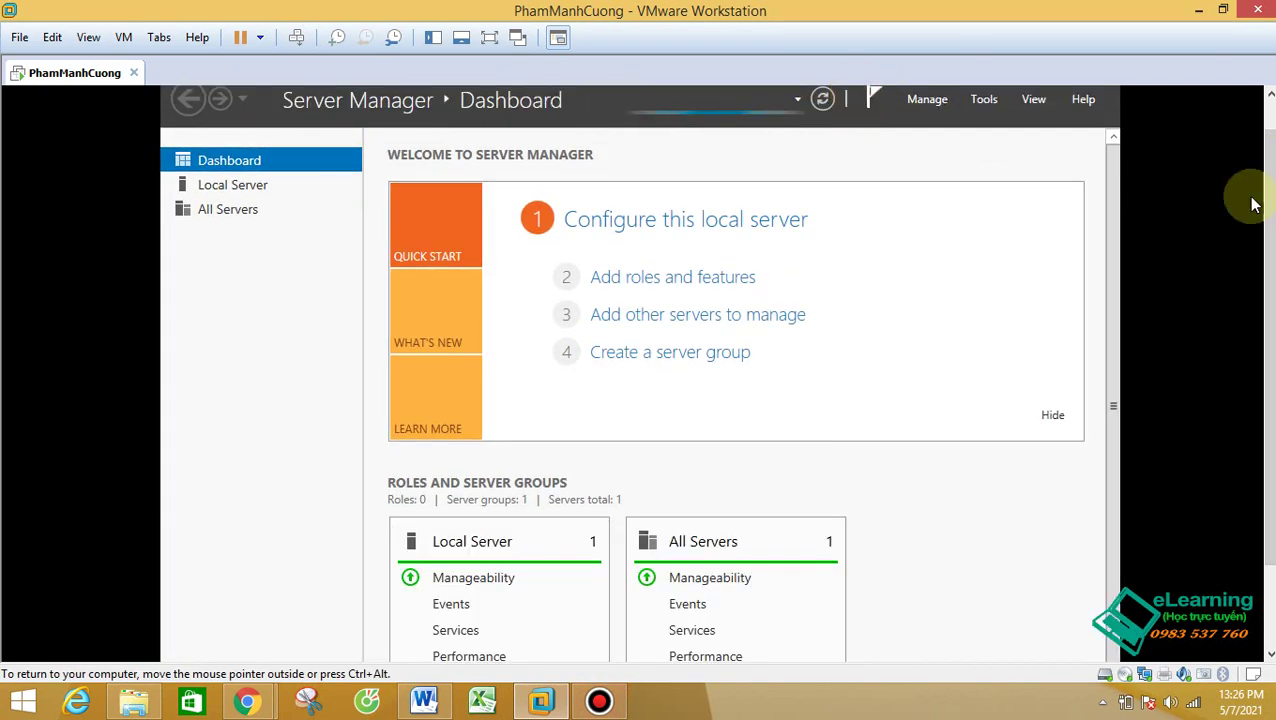
Step: Open Server Manager's Manage menu with the add roles and features tasks
{"action": "left_click", "coordinate": [984, 104]}
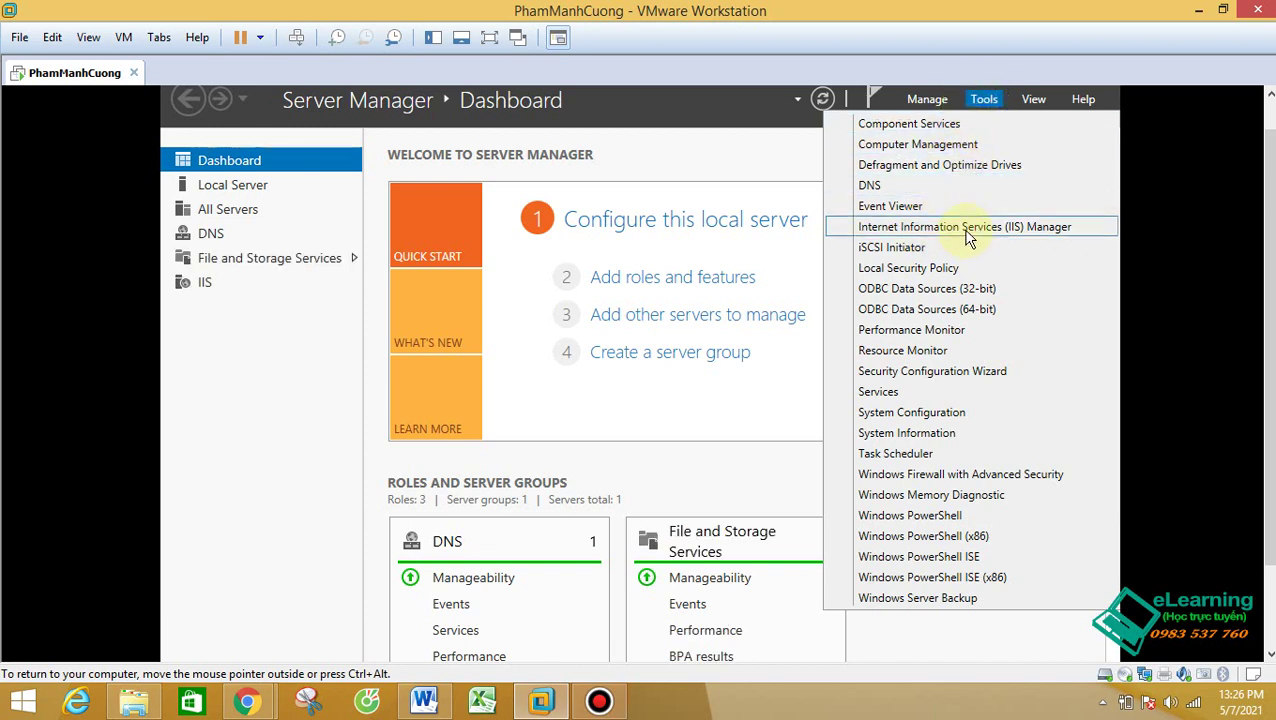
{"action": "left_click", "coordinate": [928, 100]}
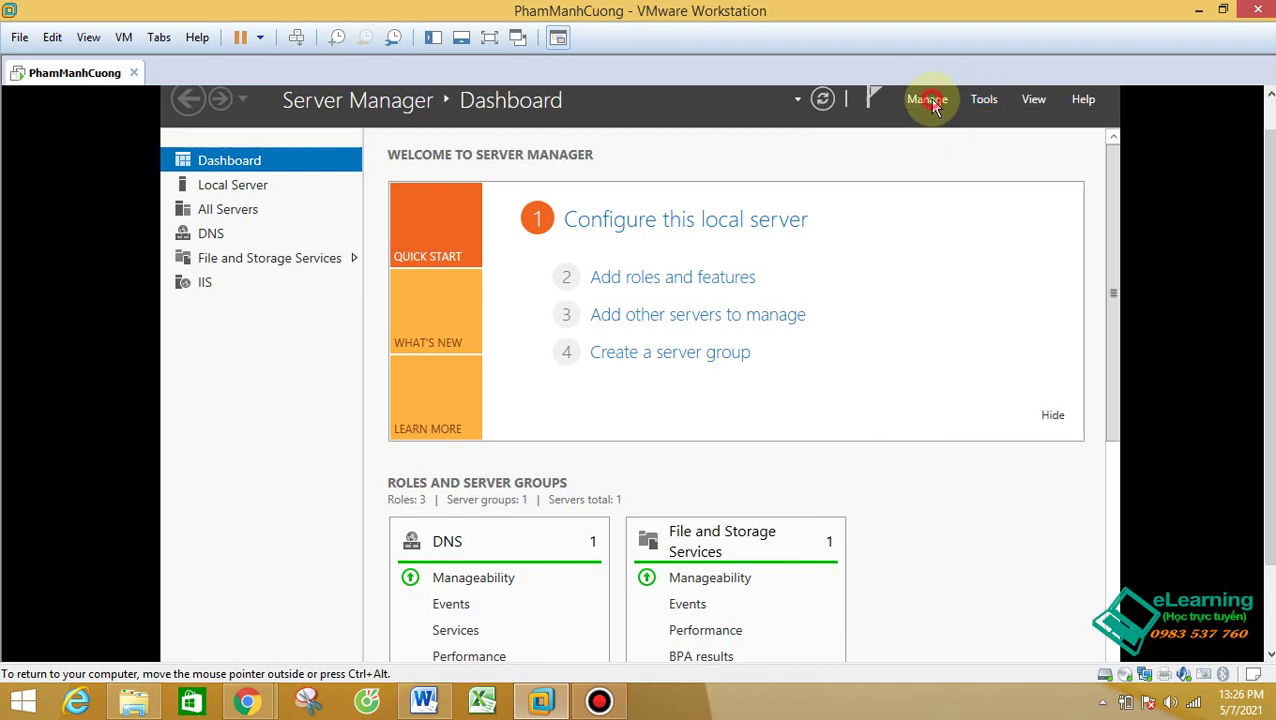
{"action": "left_click", "coordinate": [928, 100]}
{"action": "left_click", "coordinate": [930, 102]}
{"action": "left_click", "coordinate": [929, 99]}
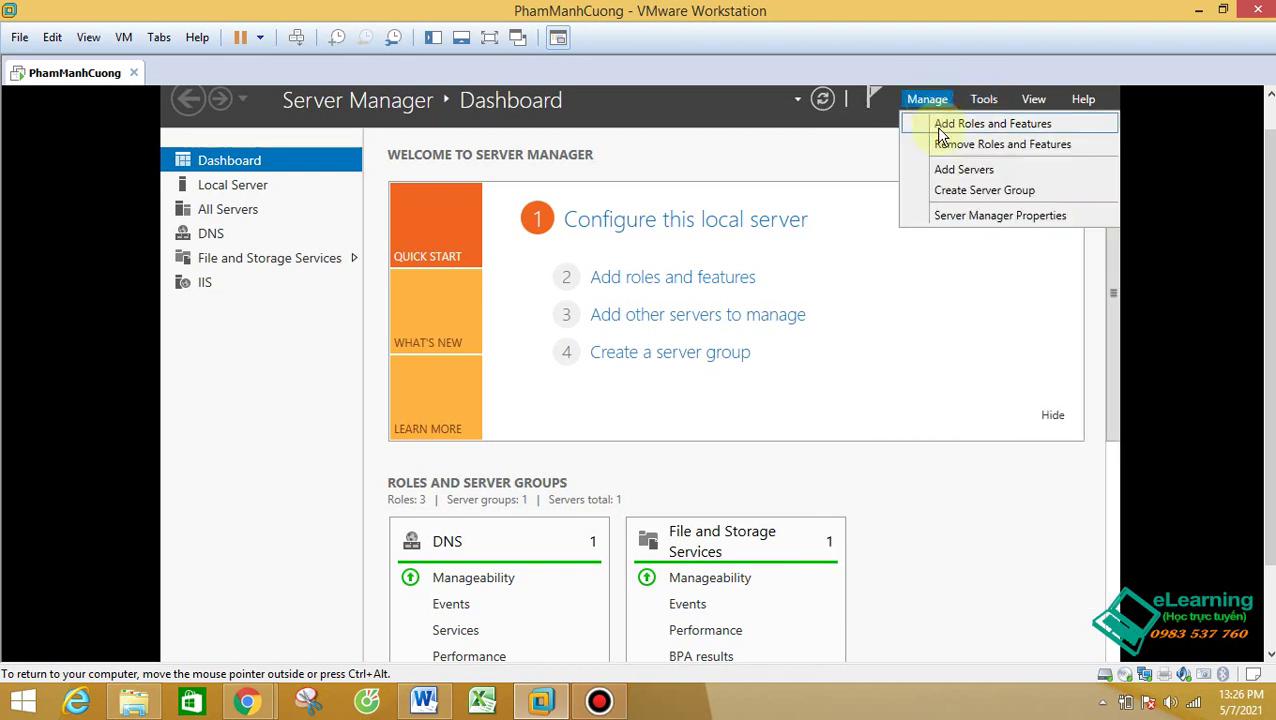
Step: Start the Add Roles and Features Wizard with role-based installation on the local server
{"action": "left_click", "coordinate": [940, 127]}
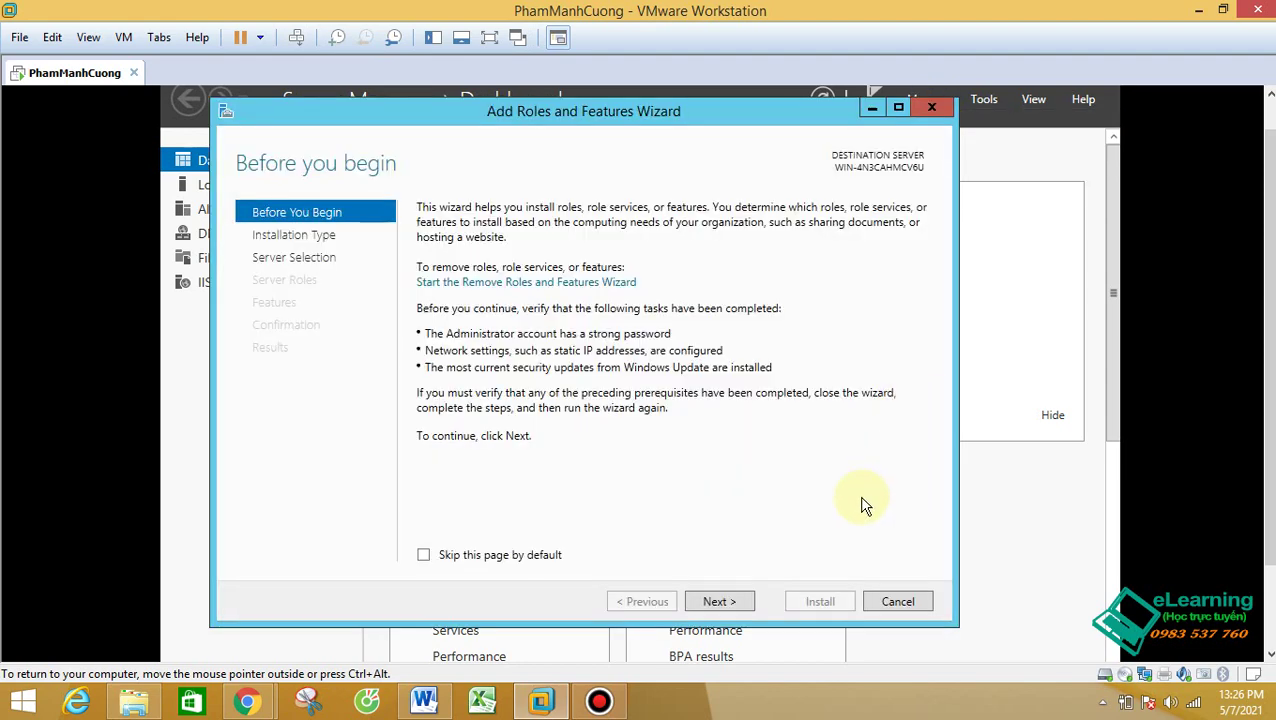
{"action": "left_click", "coordinate": [732, 602]}
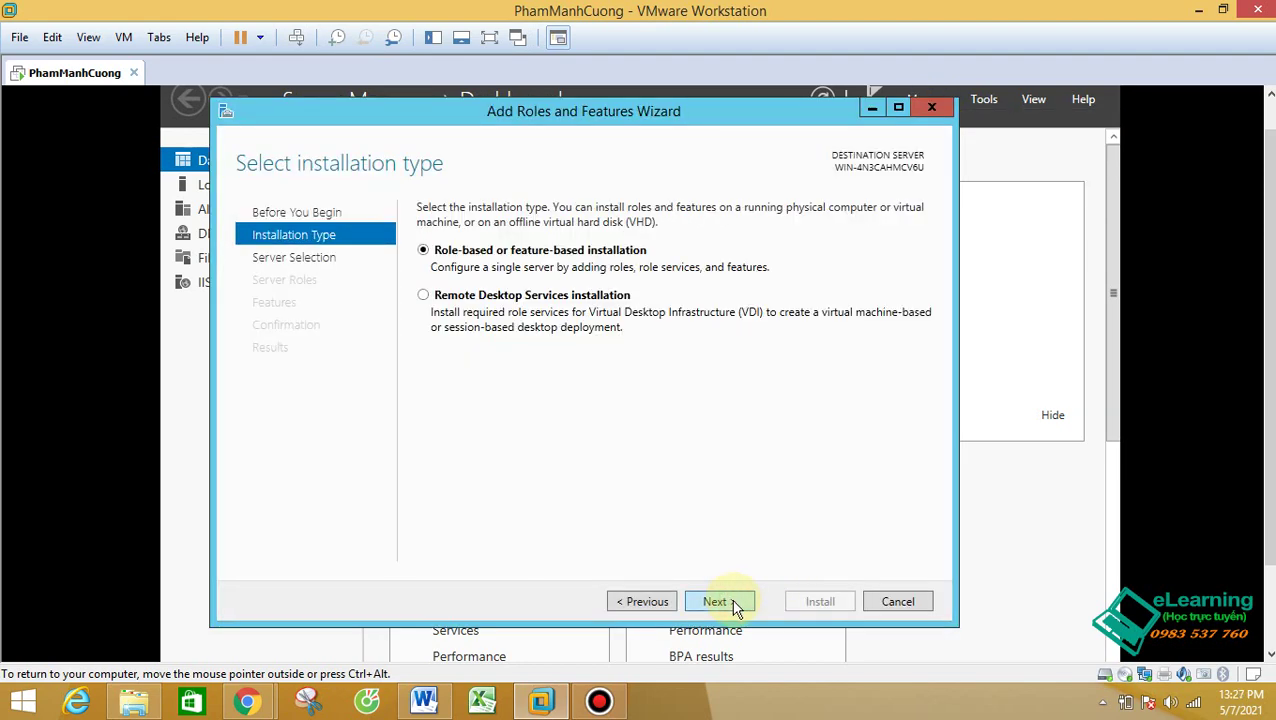
{"action": "left_click", "coordinate": [727, 602]}
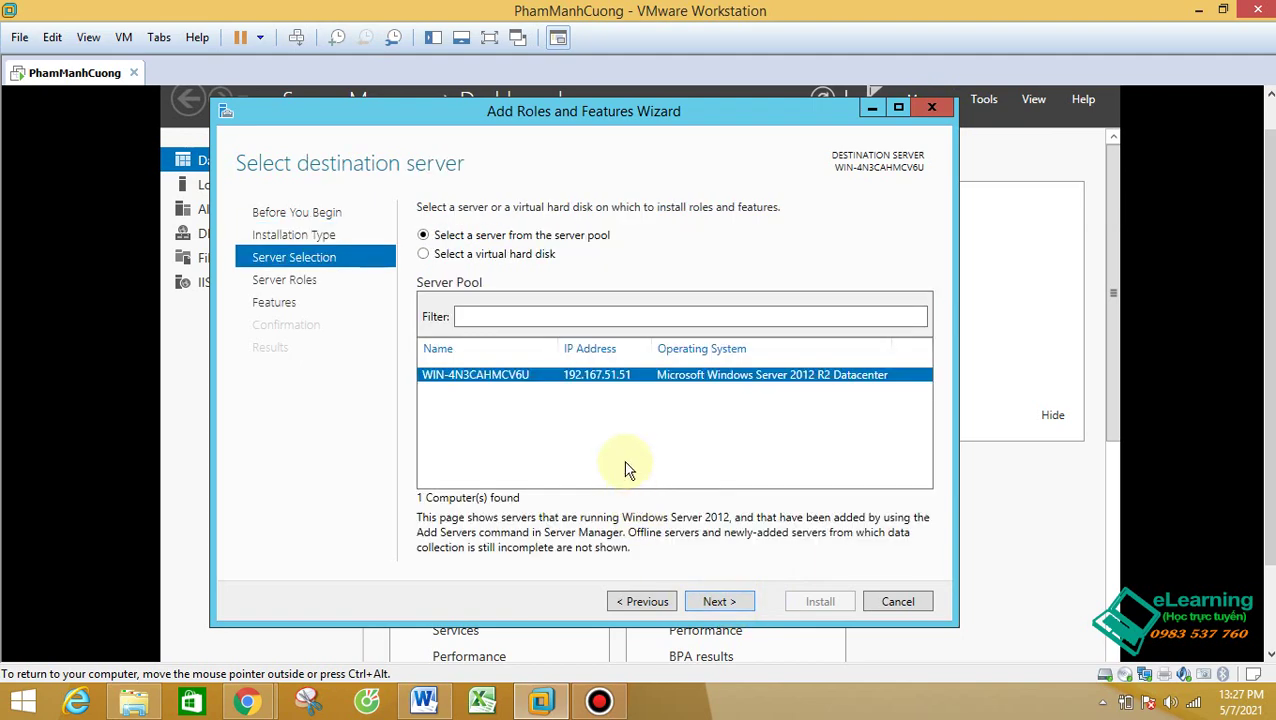
{"action": "left_click", "coordinate": [722, 601]}
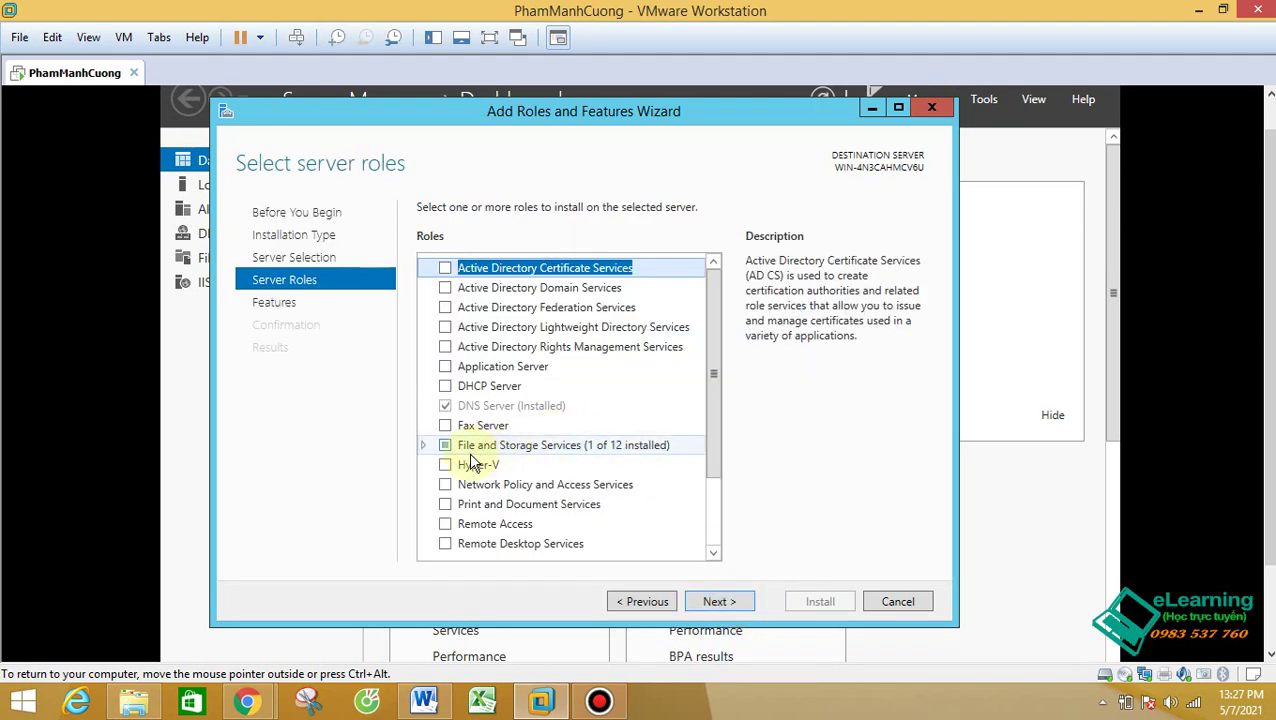
Step: Expand Web Server (IIS) in the Roles list to review its sub-roles, then continue to Select features
{"action": "left_click", "coordinate": [718, 345]}
{"action": "left_click_drag", "start_coordinate": [718, 345], "coordinate": [710, 440]}
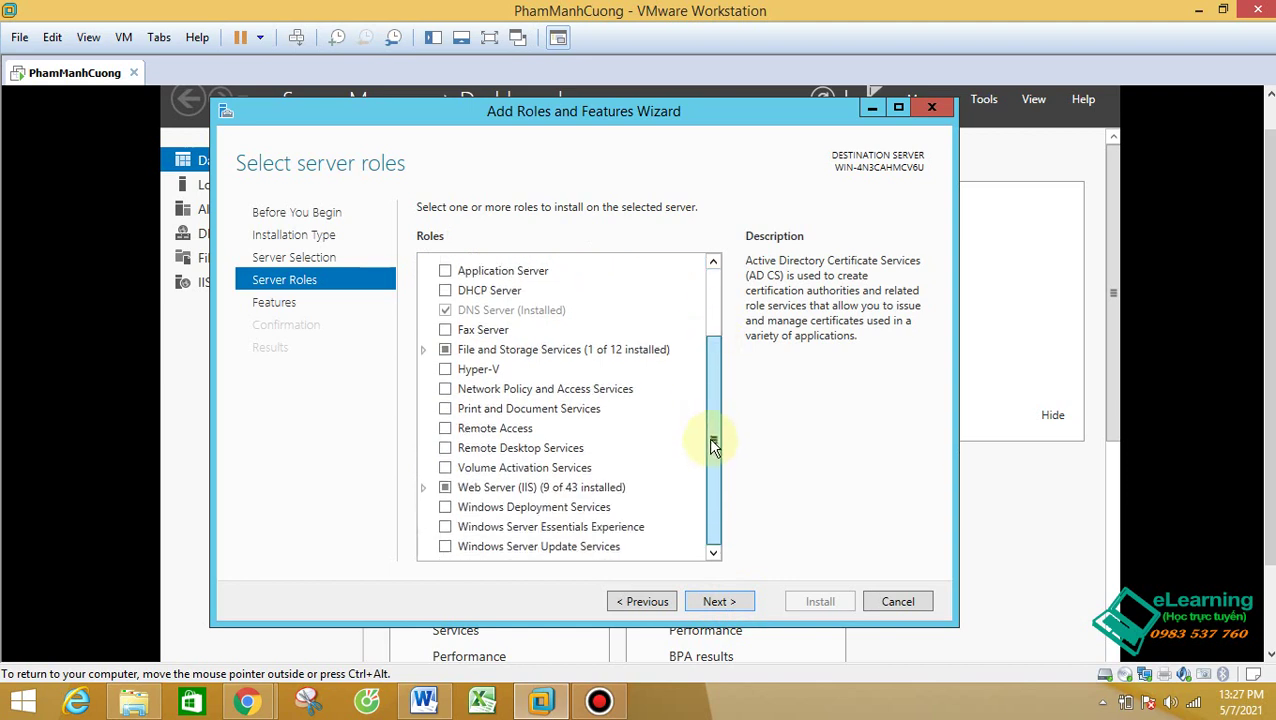
{"action": "double_click", "coordinate": [478, 488]}
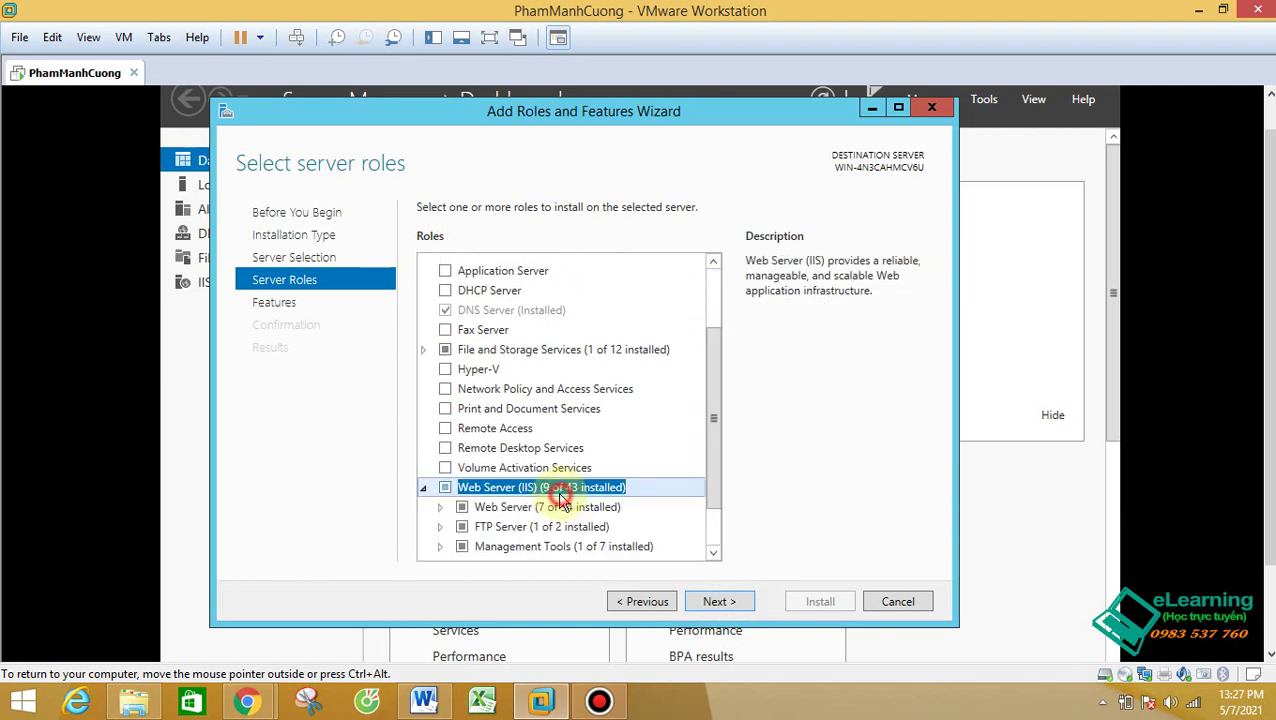
{"action": "left_click", "coordinate": [440, 507]}
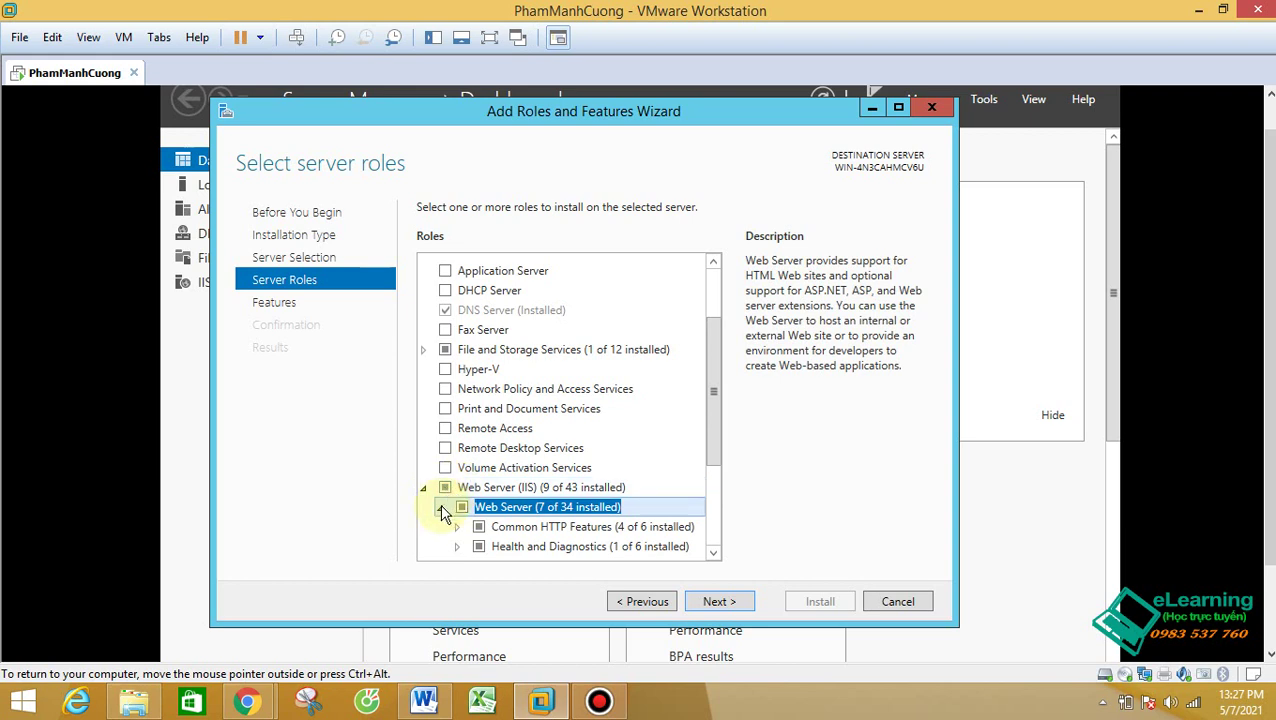
{"action": "left_click", "coordinate": [440, 507]}
{"action": "double_click", "coordinate": [449, 490]}
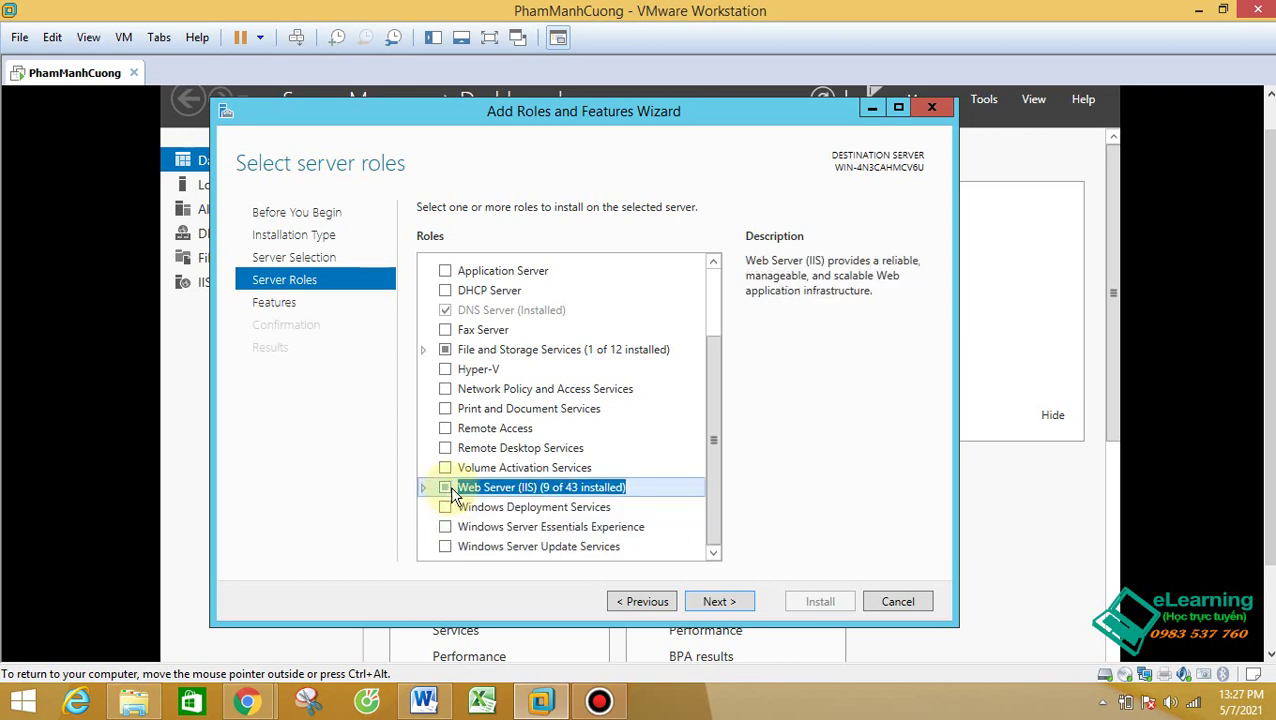
{"action": "left_click", "coordinate": [423, 488]}
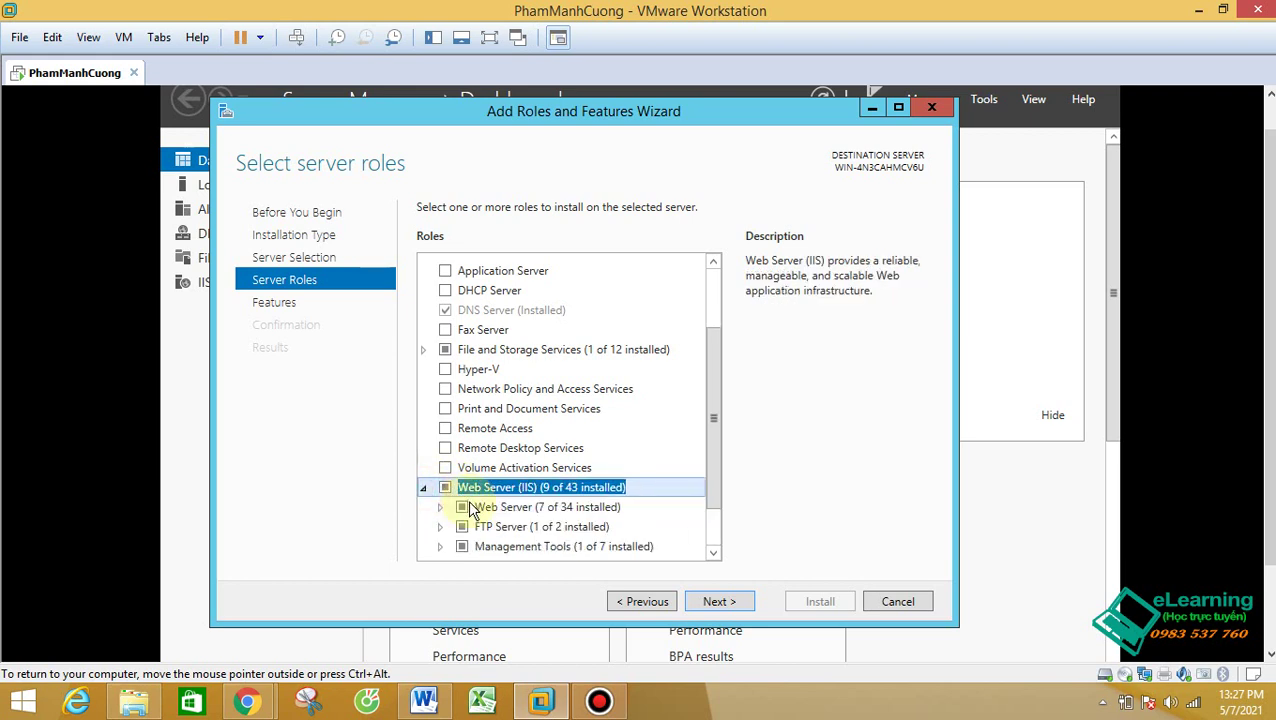
{"action": "scroll", "coordinate": [440, 480], "scroll_direction": "down", "scroll_amount": 1}
{"action": "left_click", "coordinate": [721, 601]}
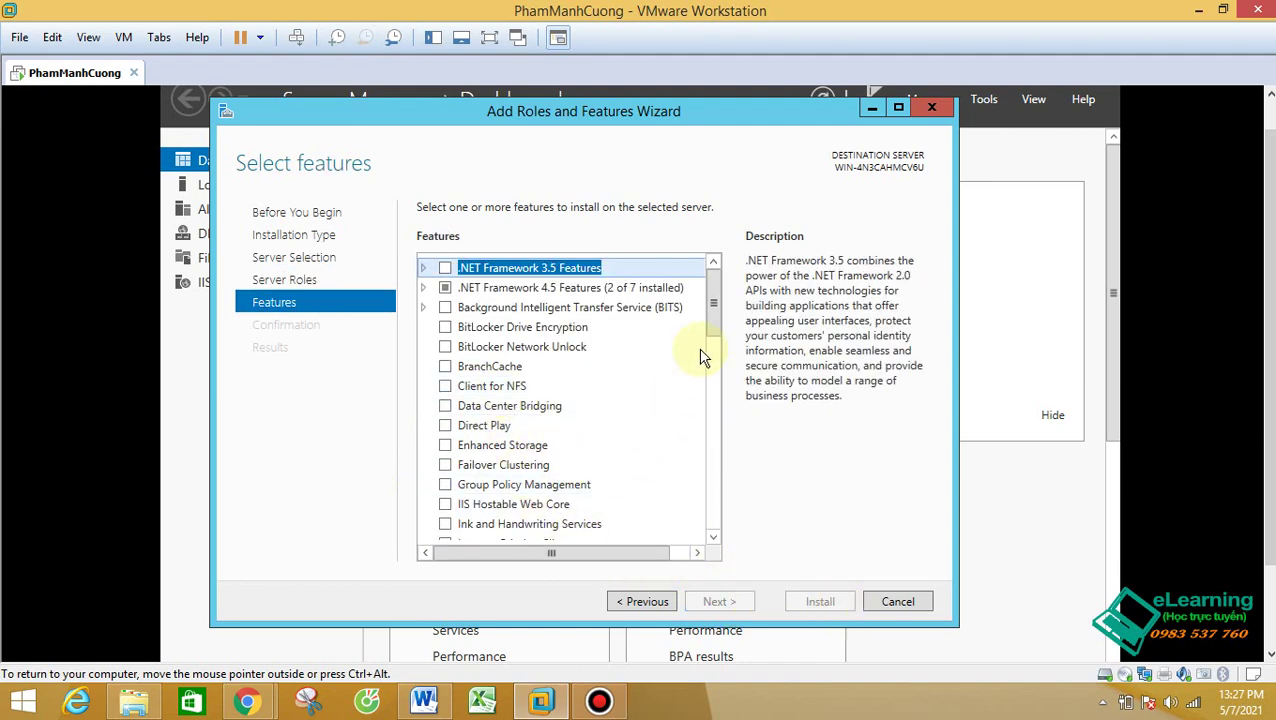
{"action": "left_click_drag", "start_coordinate": [721, 311], "coordinate": [711, 458]}
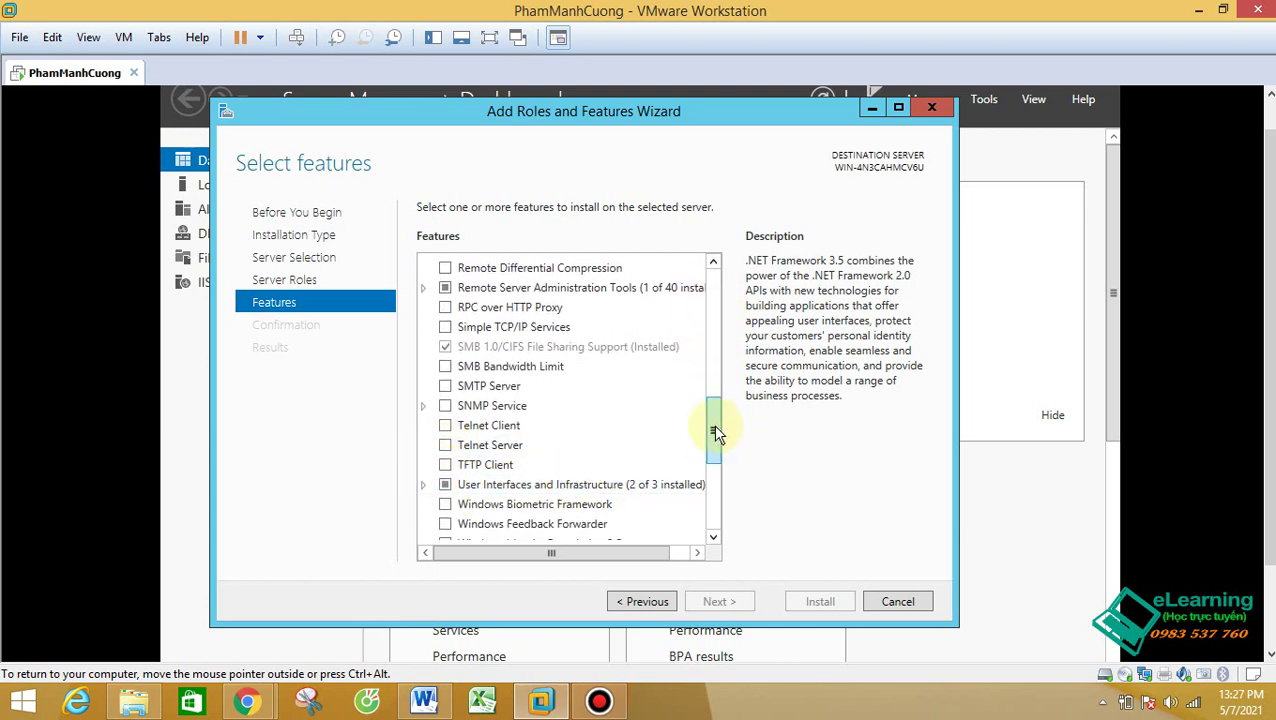
{"action": "mouse_move", "coordinate": [713, 424]}
{"action": "left_mouse_down"}
{"action": "mouse_move", "coordinate": [707, 475]}
{"action": "mouse_move", "coordinate": [712, 421]}
{"action": "left_mouse_up"}
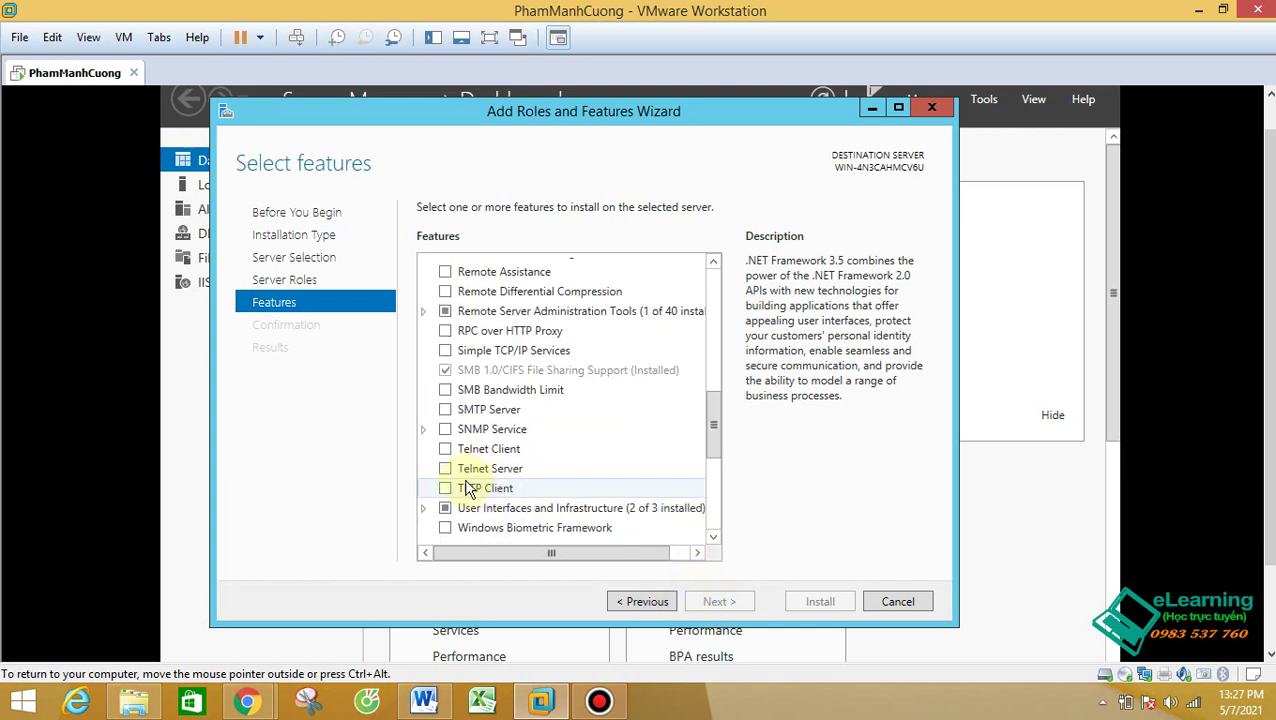
{"action": "scroll", "coordinate": [570, 427], "scroll_direction": "down", "scroll_amount": 2}
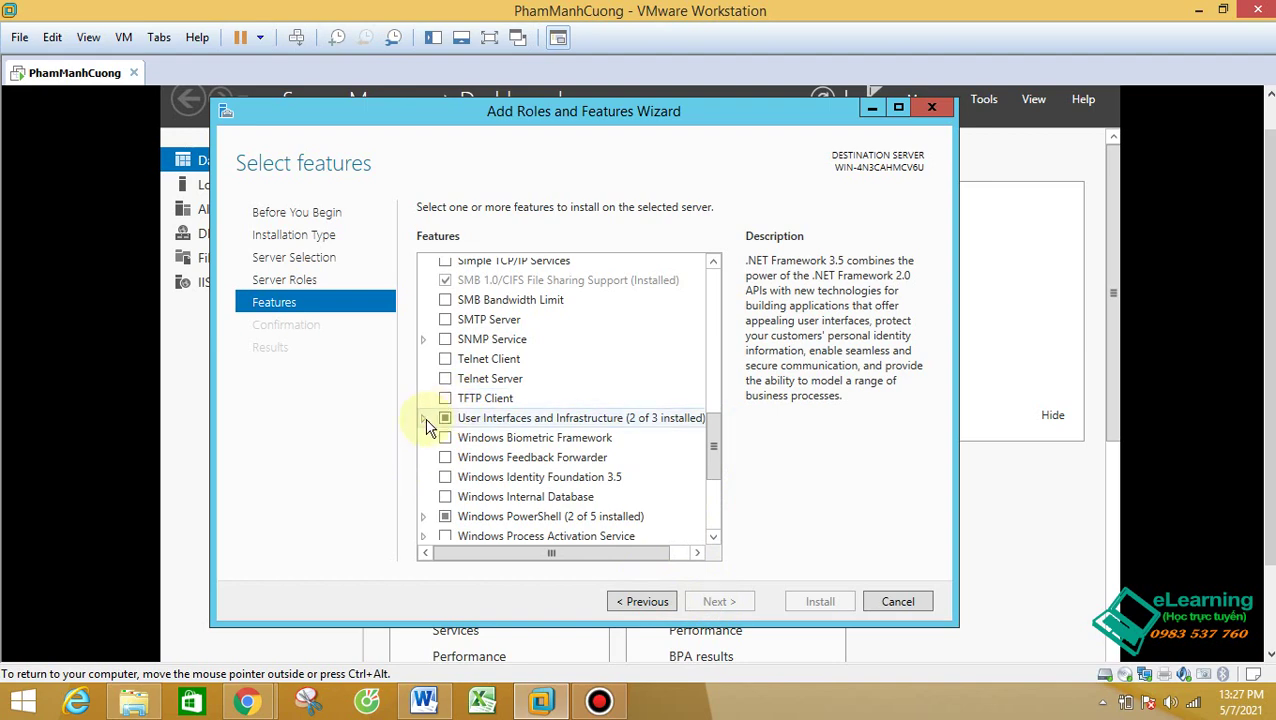
{"action": "scroll", "coordinate": [426, 425], "scroll_direction": "down", "scroll_amount": 5}
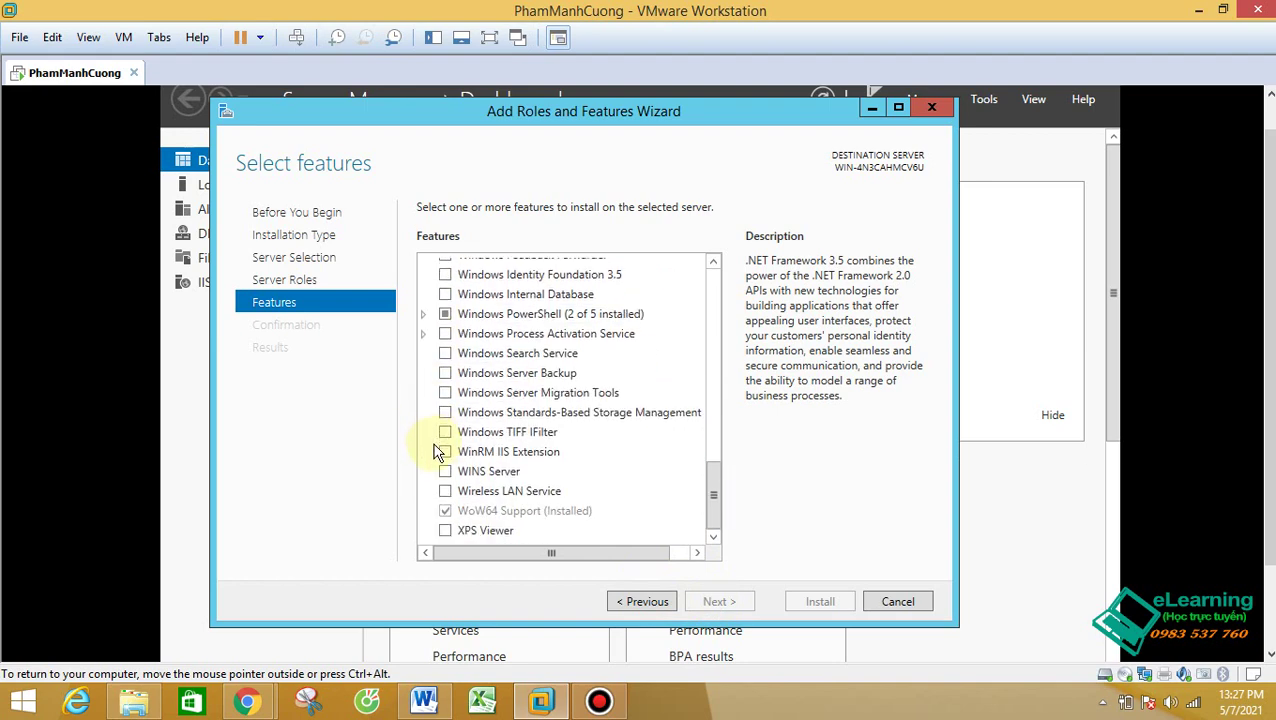
{"action": "scroll", "coordinate": [437, 452], "scroll_direction": "up", "scroll_amount": 20}
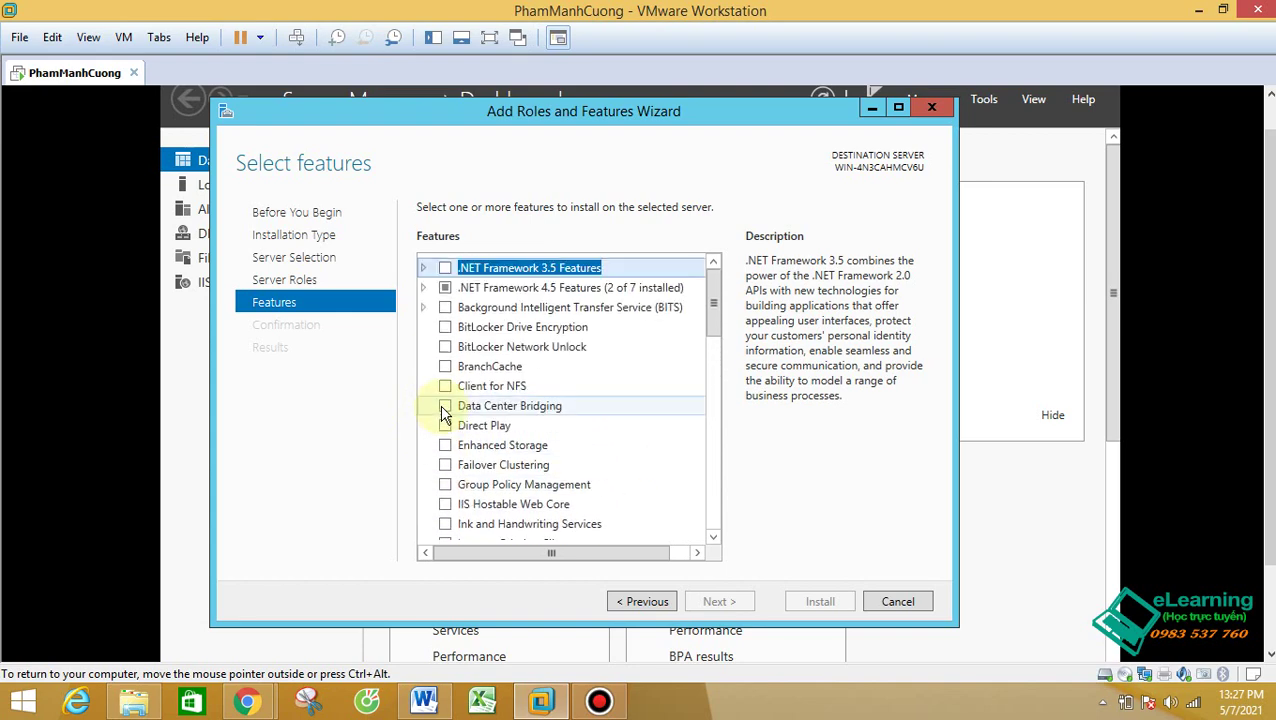
{"action": "left_click", "coordinate": [643, 601]}
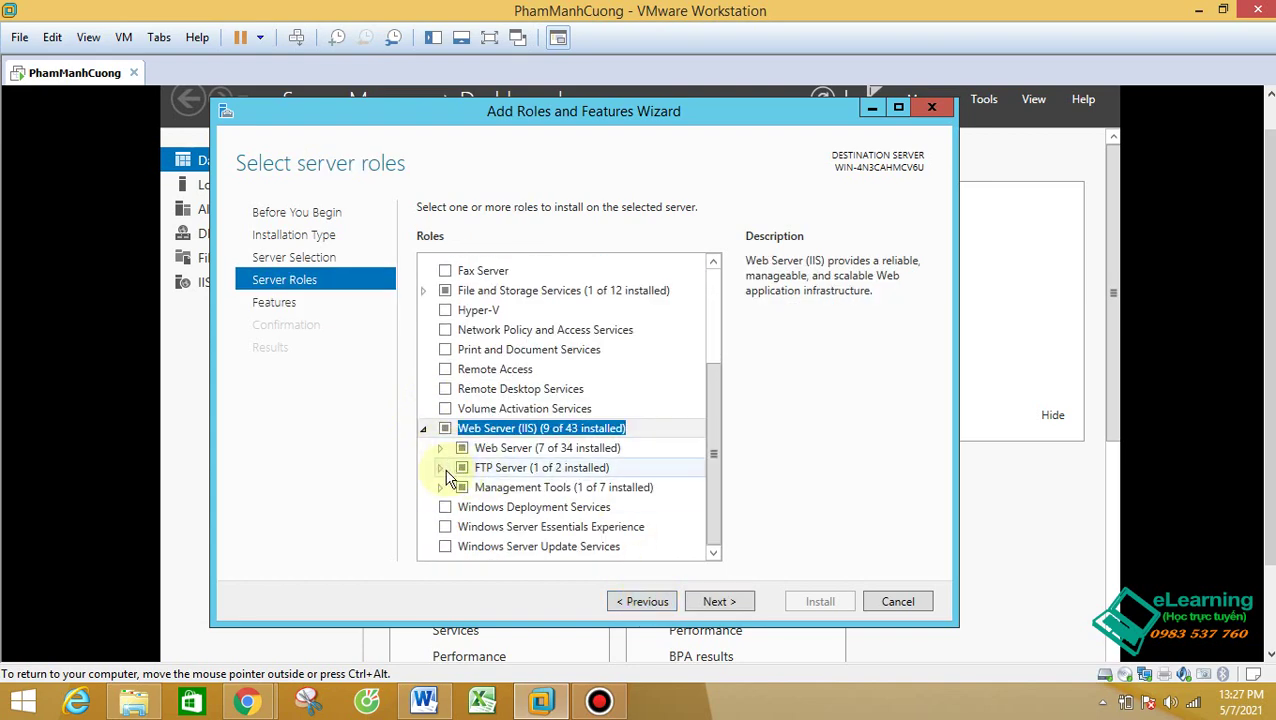
{"action": "left_click", "coordinate": [441, 467]}
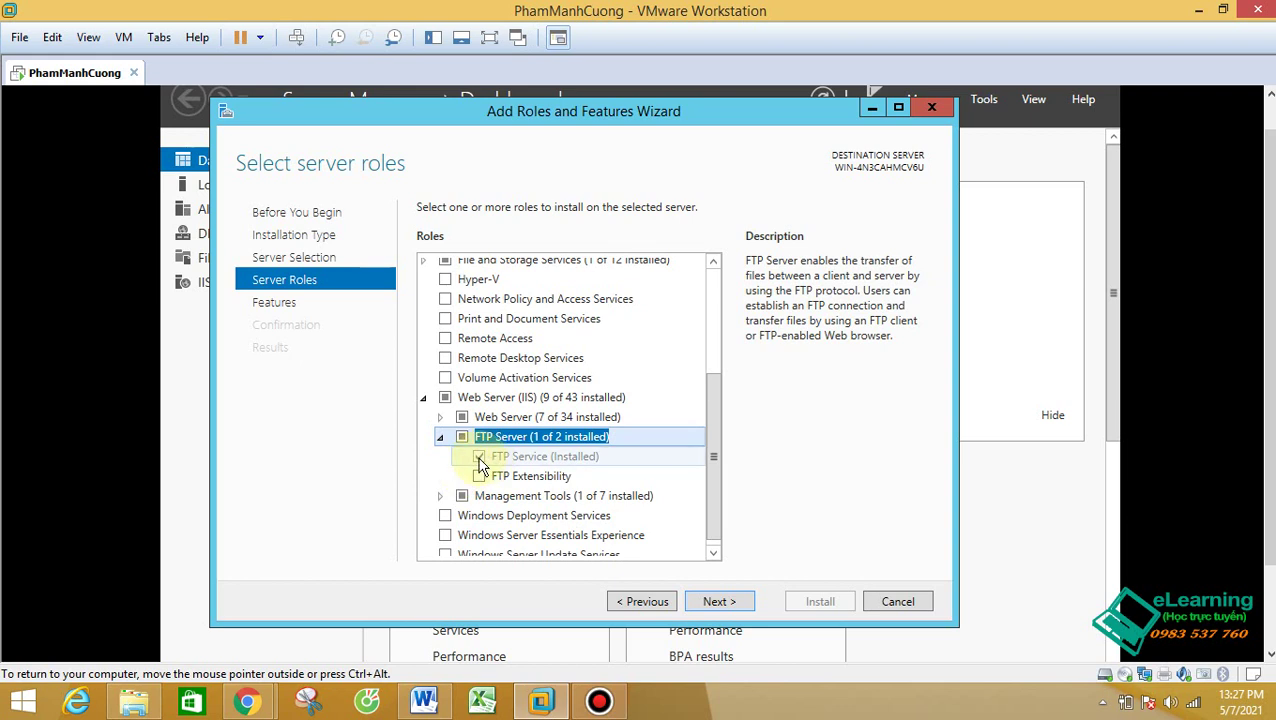
{"action": "left_click", "coordinate": [545, 460]}
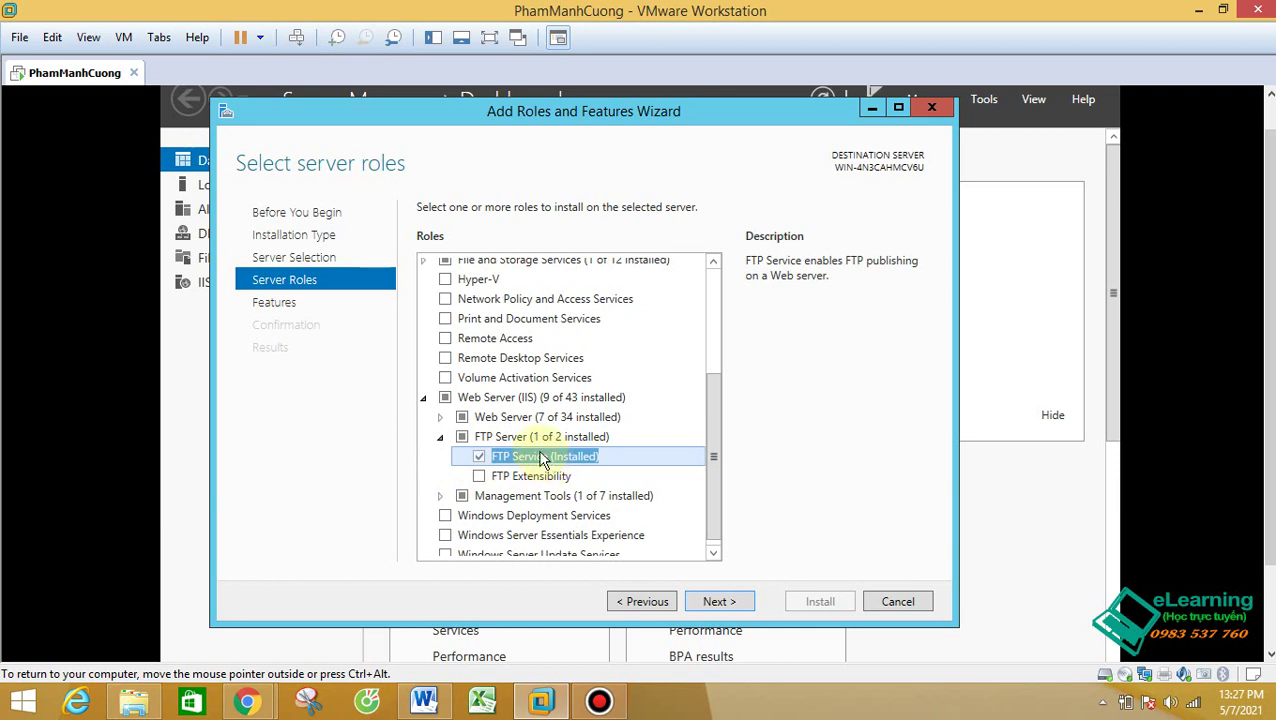
{"action": "left_click", "coordinate": [440, 417]}
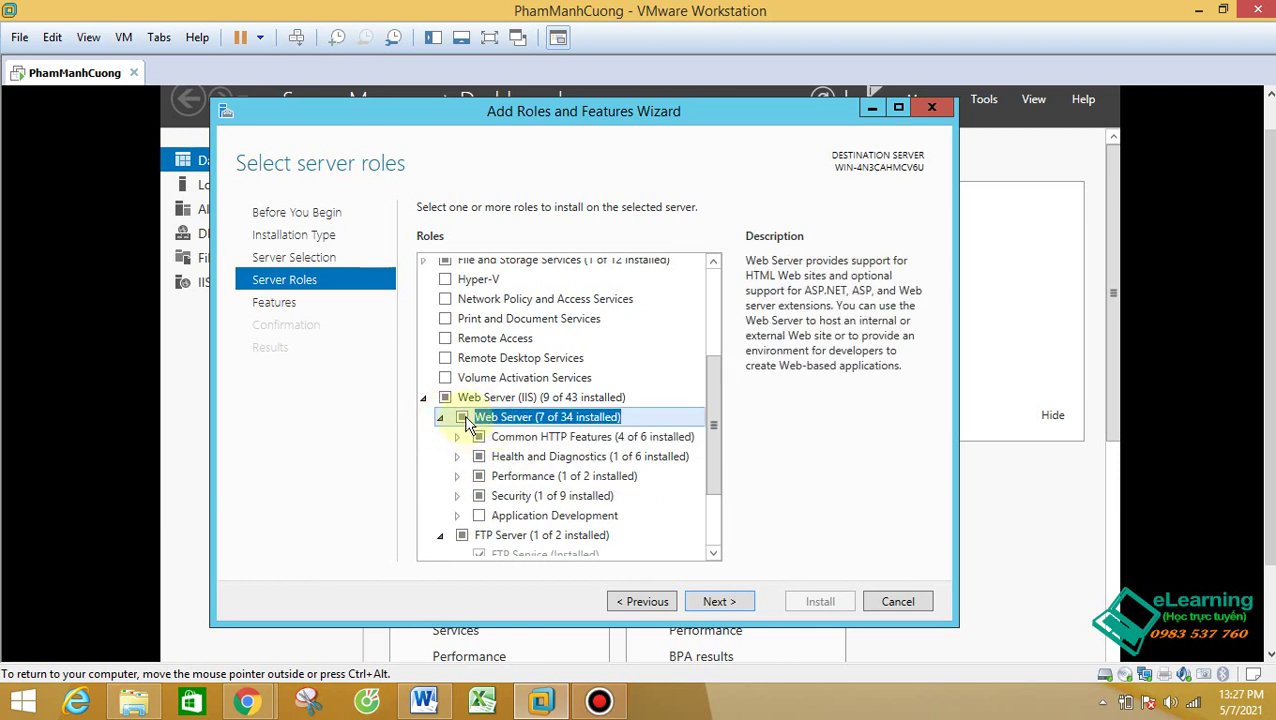
{"action": "left_click", "coordinate": [441, 418]}
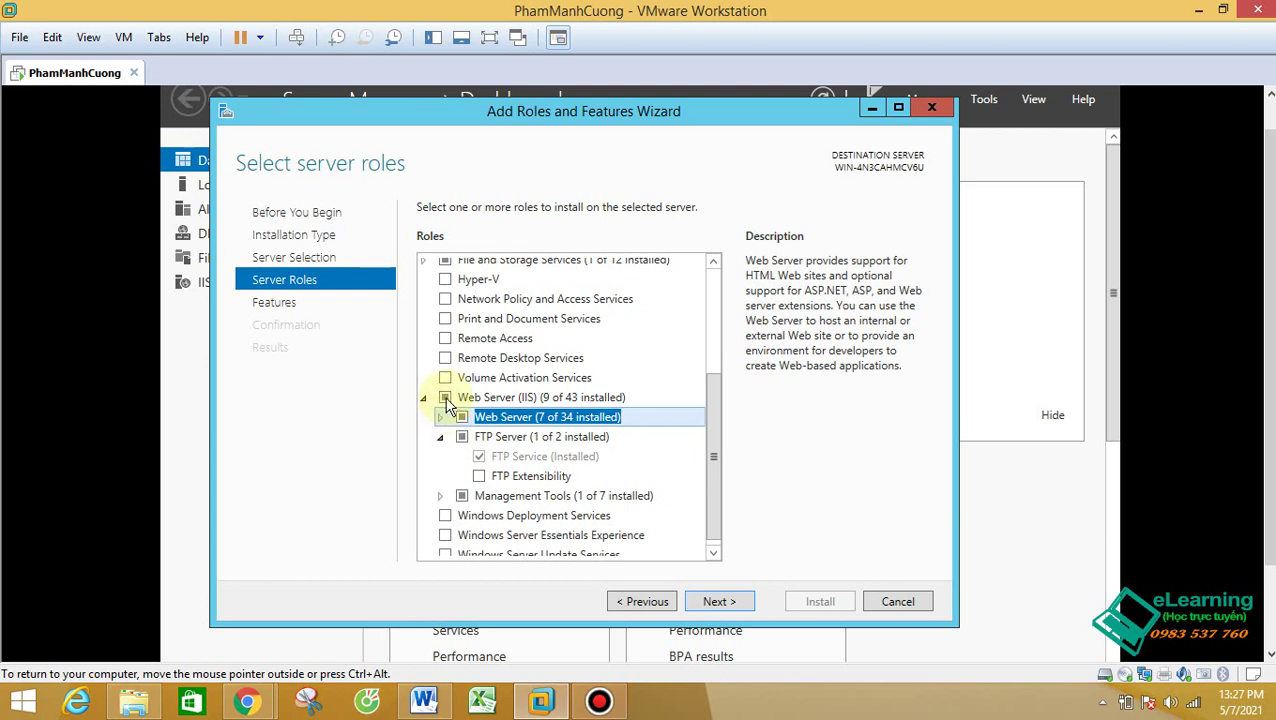
{"action": "double_click", "coordinate": [490, 437]}
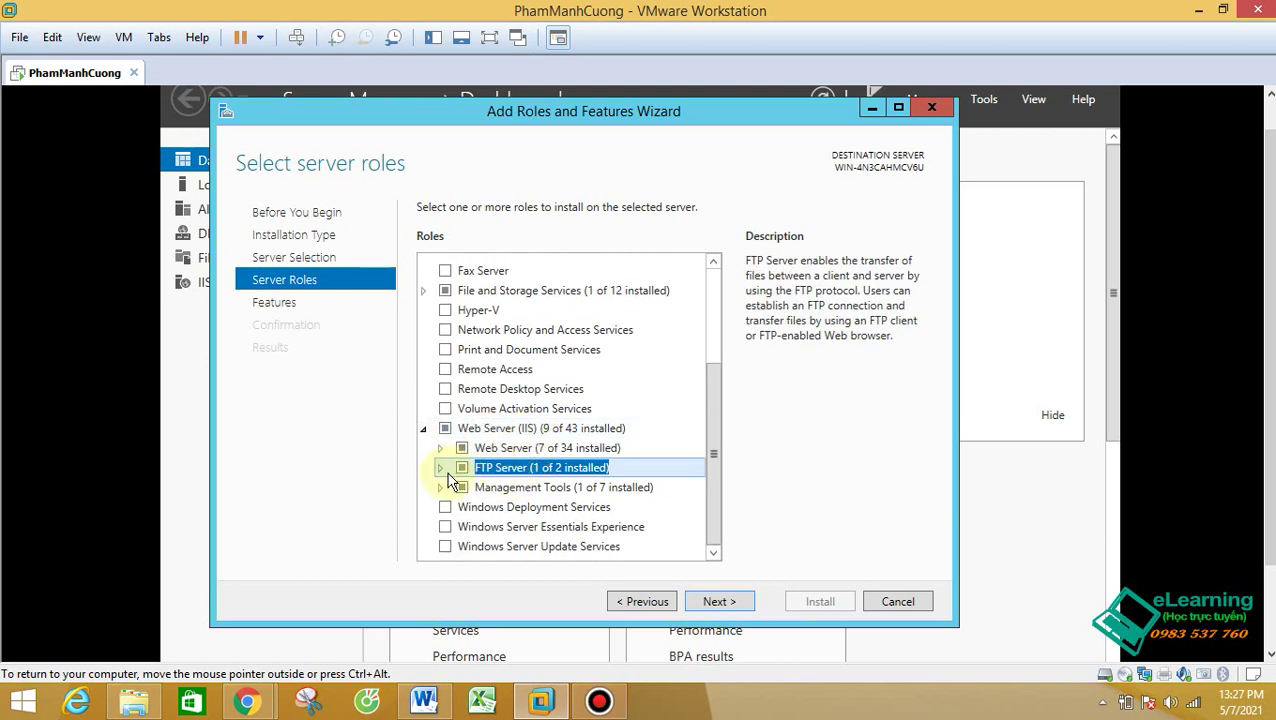
{"action": "left_click", "coordinate": [441, 470]}
{"action": "scroll", "coordinate": [456, 478], "scroll_direction": "down", "scroll_amount": 1}
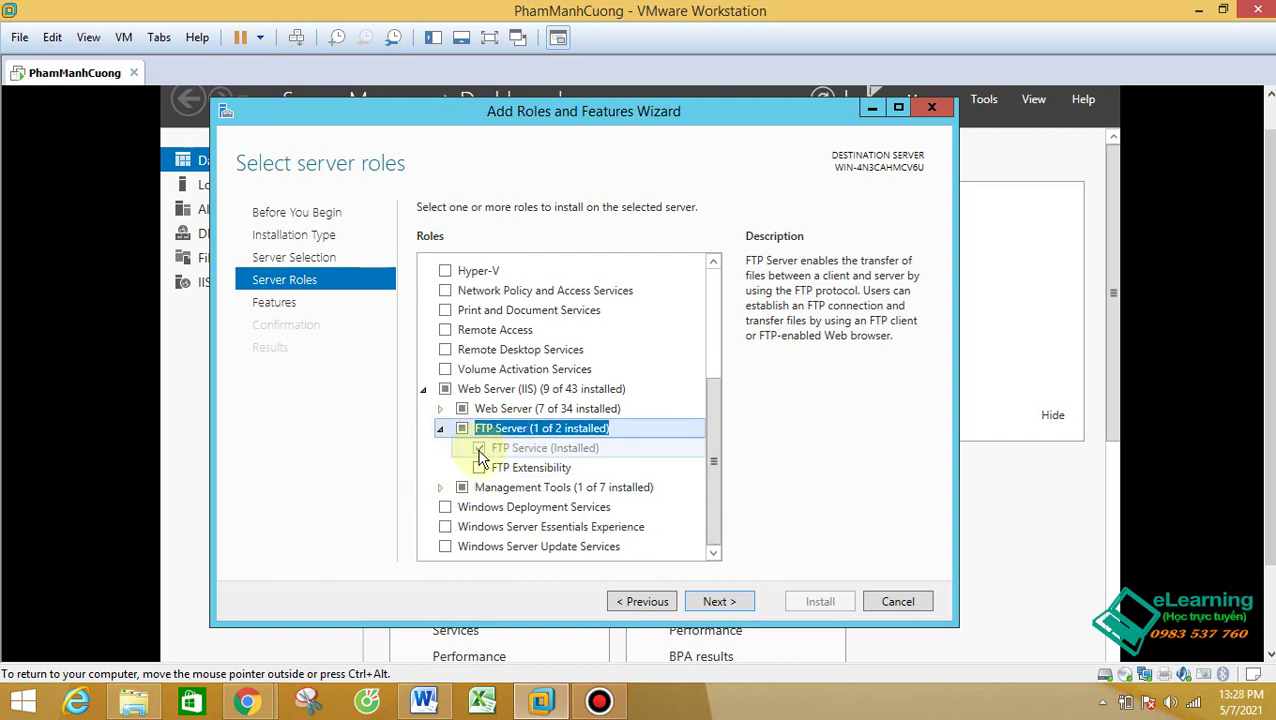
{"action": "left_click", "coordinate": [724, 601]}
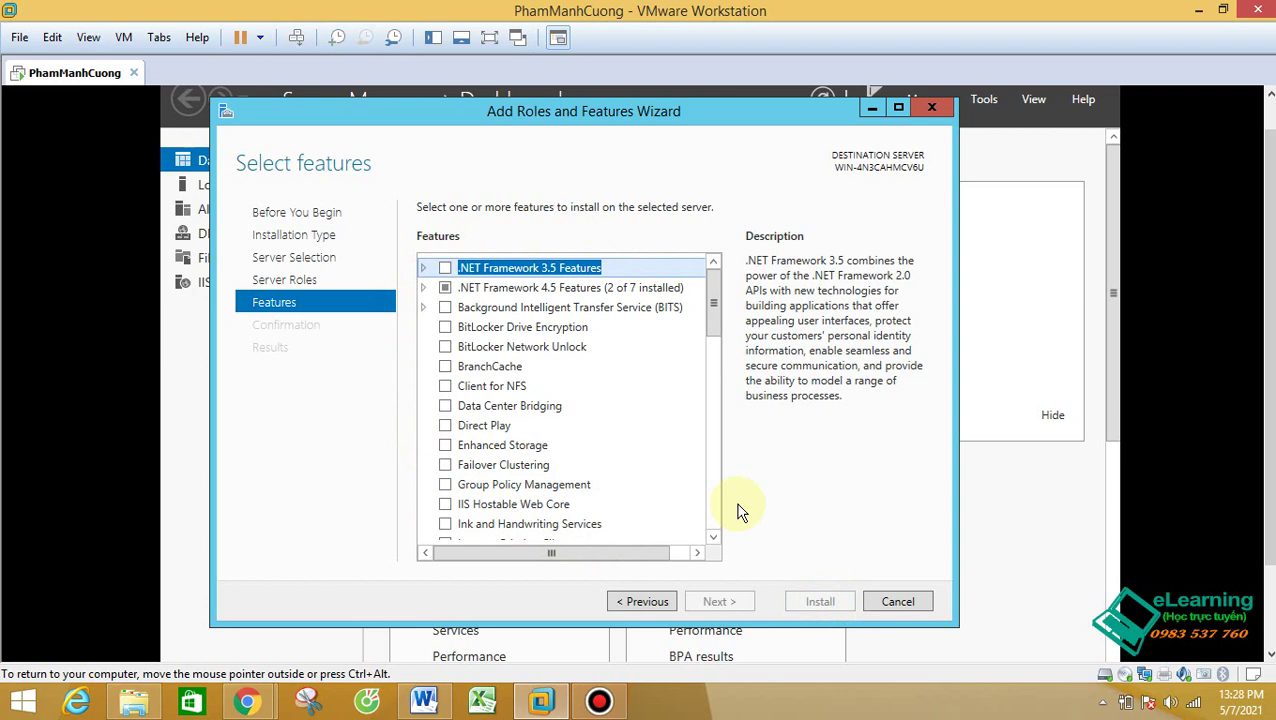
{"action": "scroll", "coordinate": [484, 399], "scroll_direction": "down", "scroll_amount": 6}
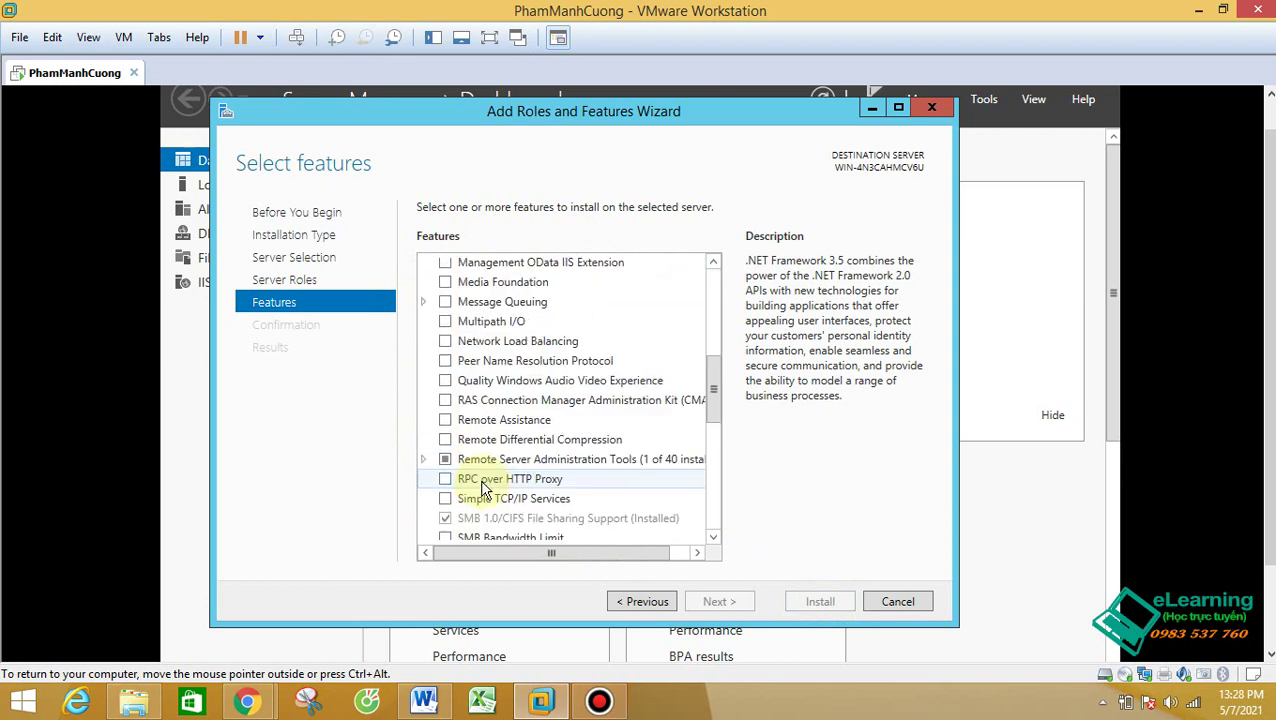
{"action": "scroll", "coordinate": [484, 486], "scroll_direction": "up", "scroll_amount": 2}
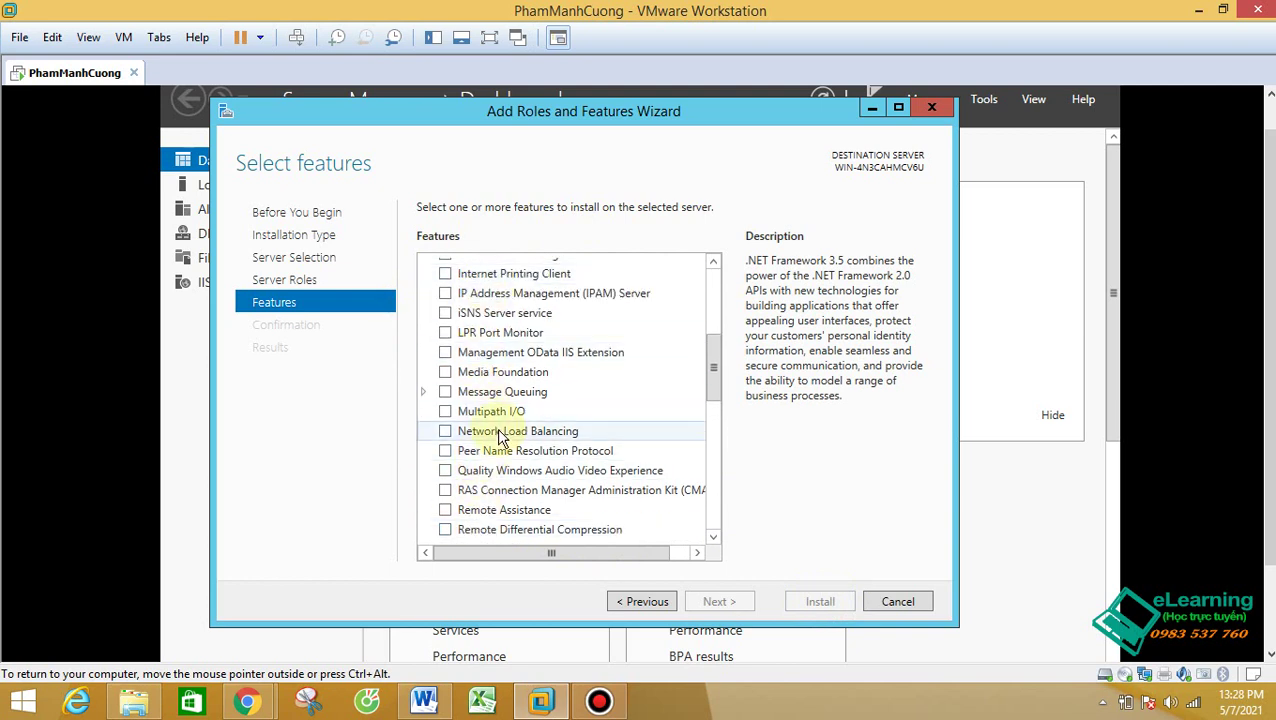
{"action": "scroll", "coordinate": [521, 476], "scroll_direction": "down", "scroll_amount": 2}
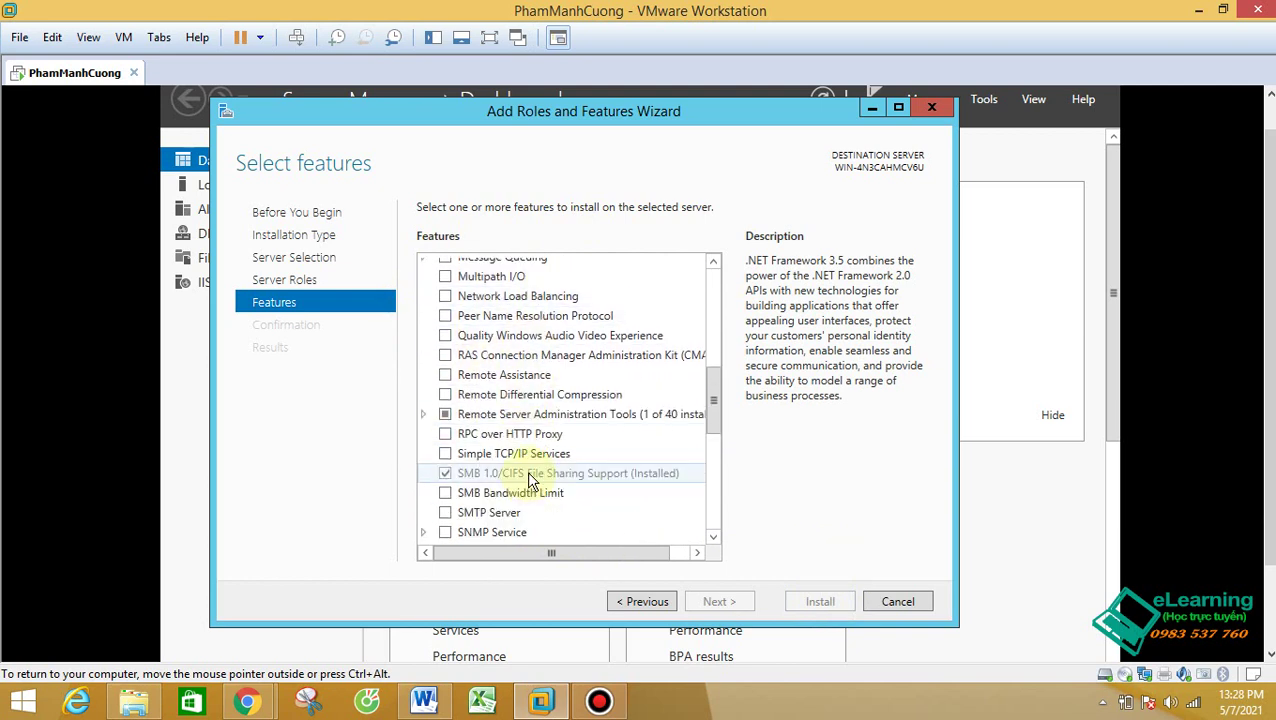
{"action": "scroll", "coordinate": [513, 500], "scroll_direction": "down", "scroll_amount": 2}
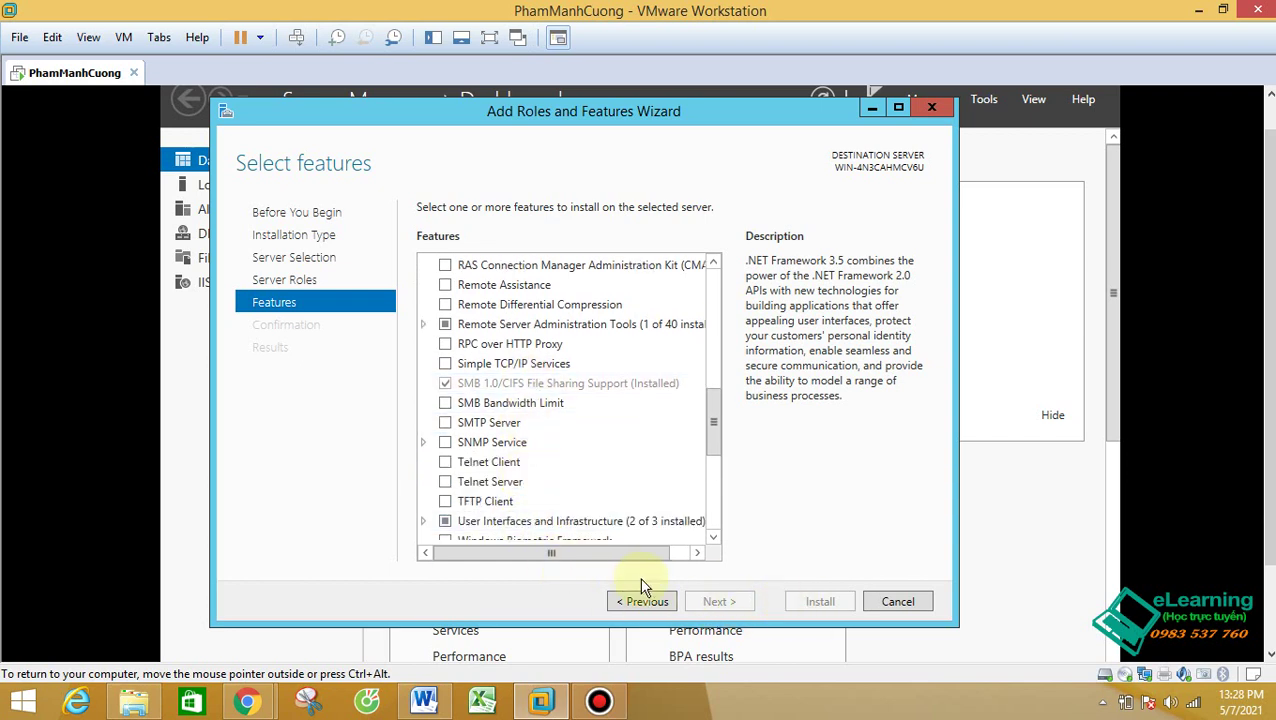
{"action": "left_click", "coordinate": [900, 602]}
Step: Cancel the roles wizard and open Local Disk (C:) in File Explorer, showing inetpub, web and Windows
{"action": "left_click", "coordinate": [898, 602]}
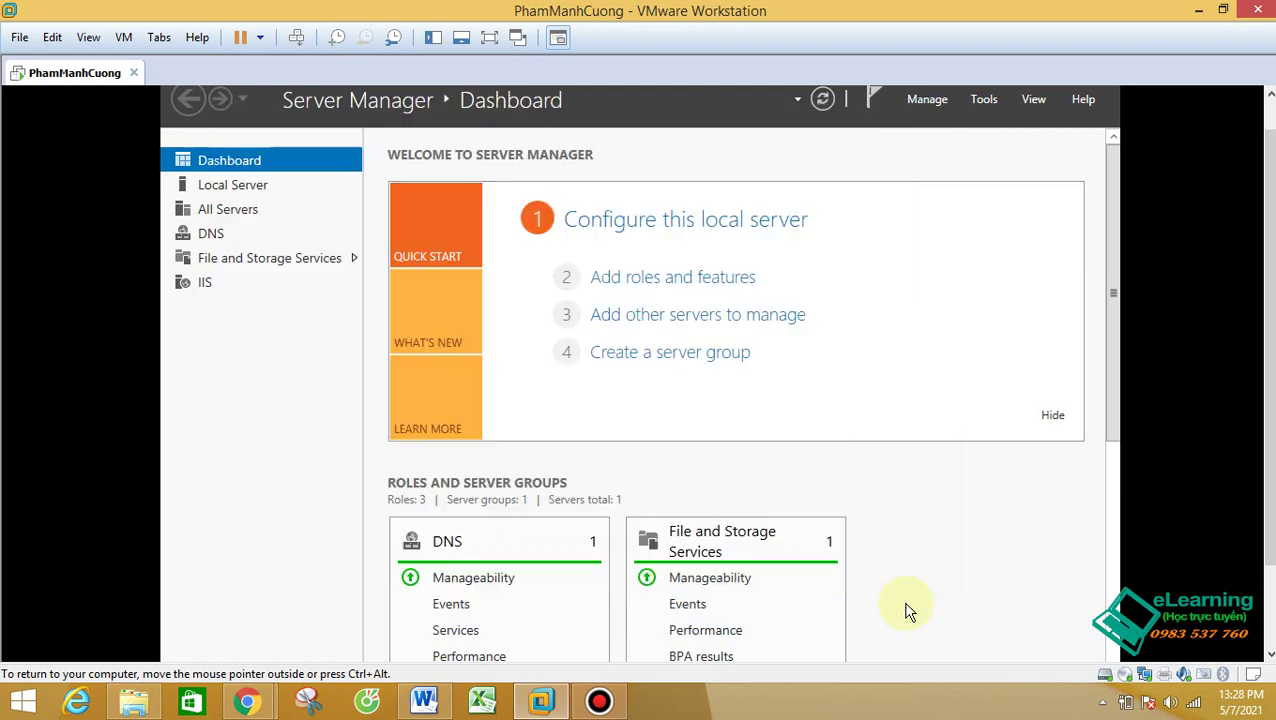
{"action": "left_click", "coordinate": [984, 100]}
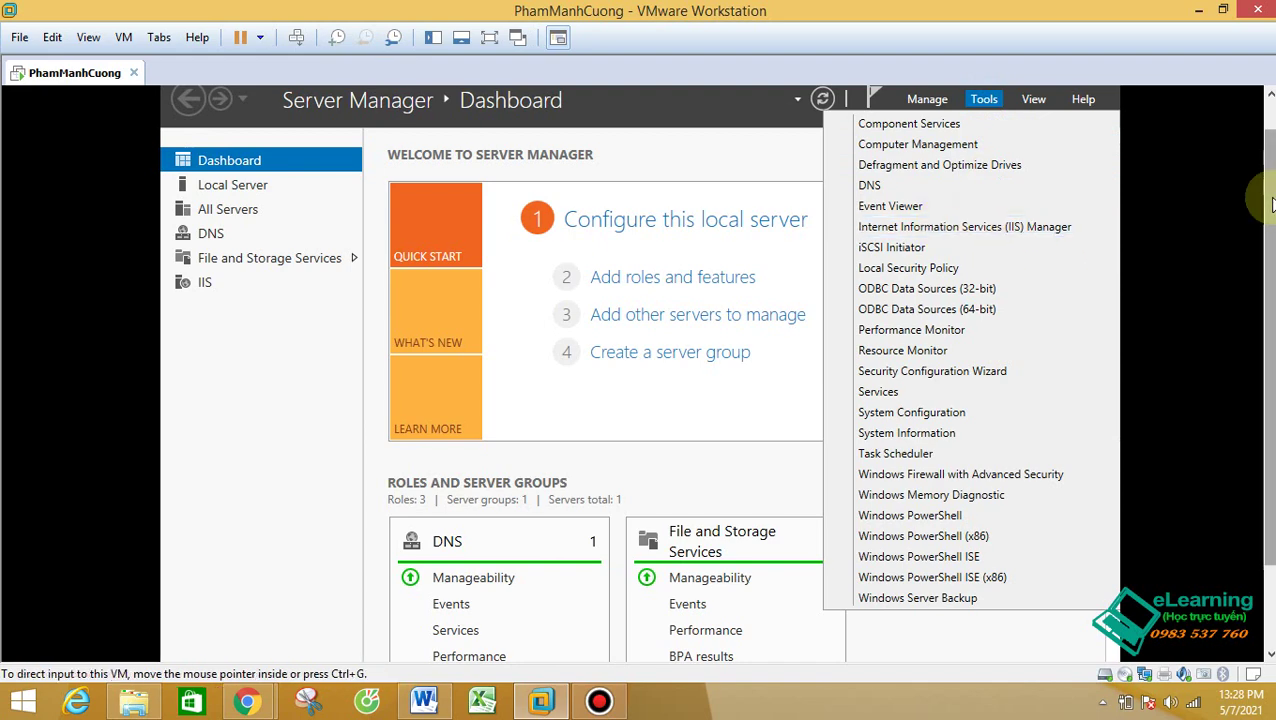
{"action": "scroll", "coordinate": [1265, 200], "scroll_direction": "down", "scroll_amount": 3}
{"action": "left_click", "coordinate": [352, 645]}
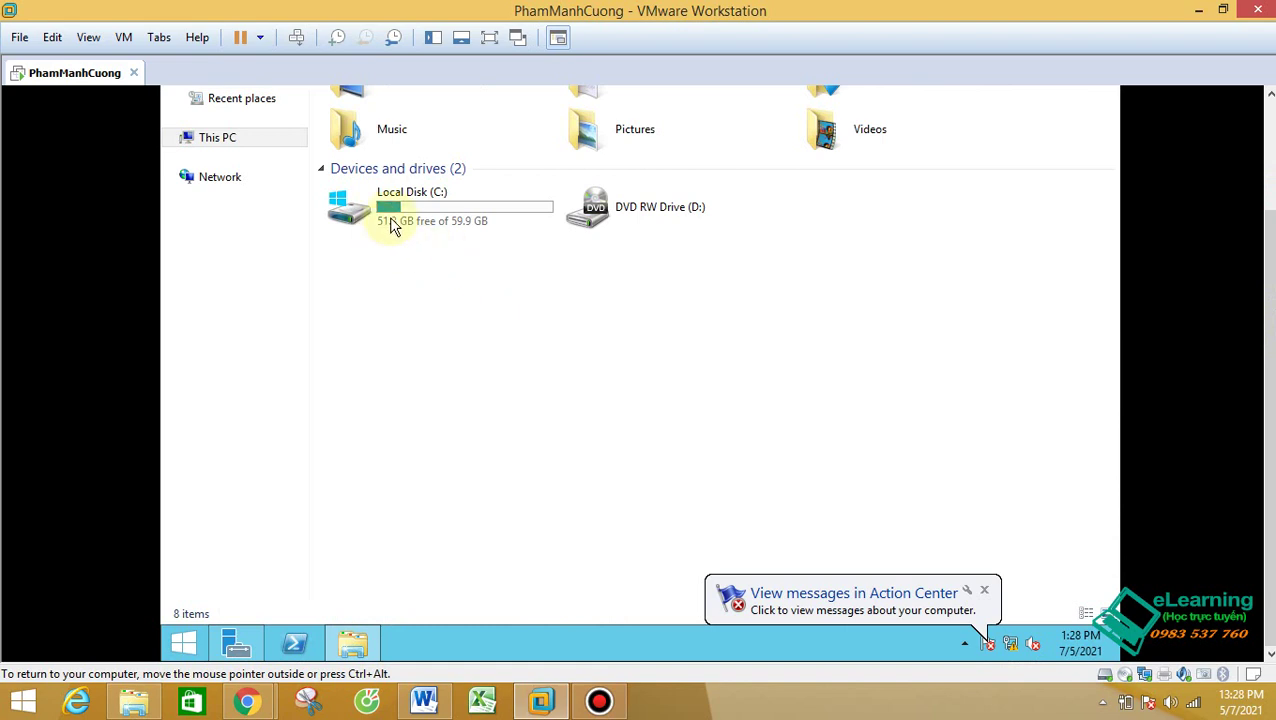
{"action": "double_click", "coordinate": [395, 222]}
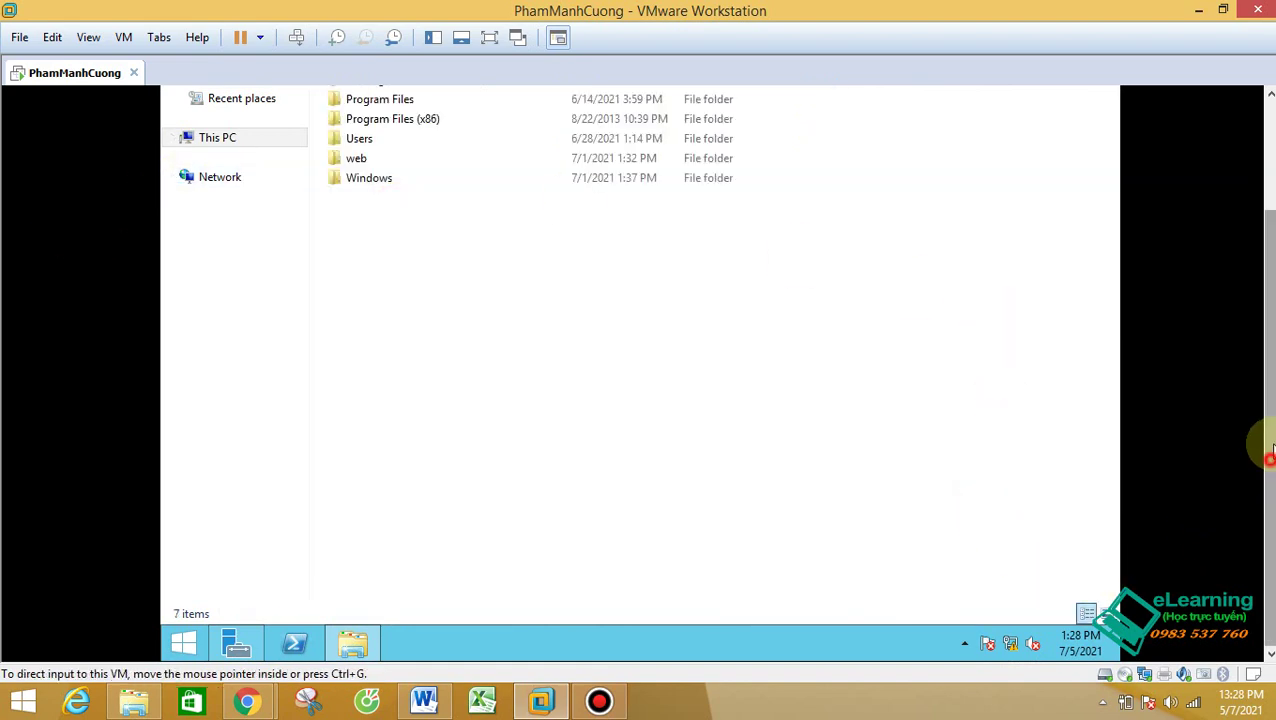
{"action": "left_click_drag", "start_coordinate": [1269, 456], "coordinate": [1233, 344]}
{"action": "left_click", "coordinate": [172, 281]}
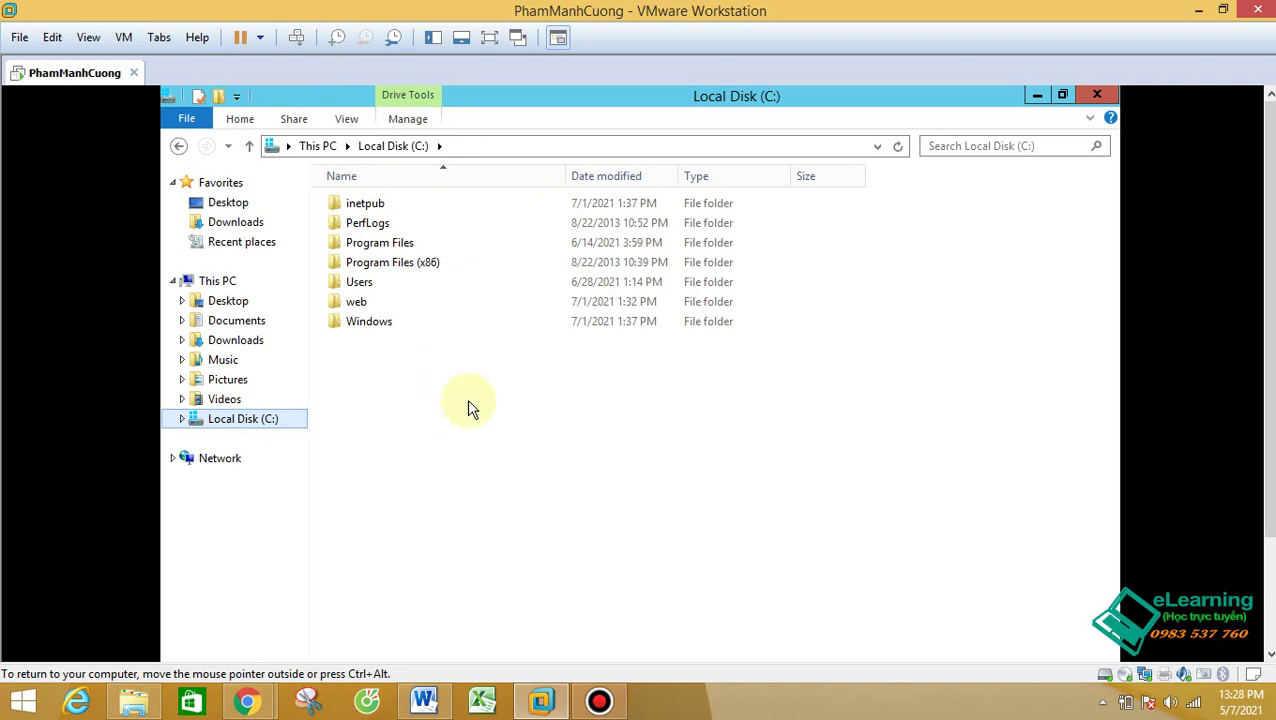
Step: Create a new folder named DichVuFTP on the C: drive and close File Explorer
{"action": "right_click", "coordinate": [489, 423]}
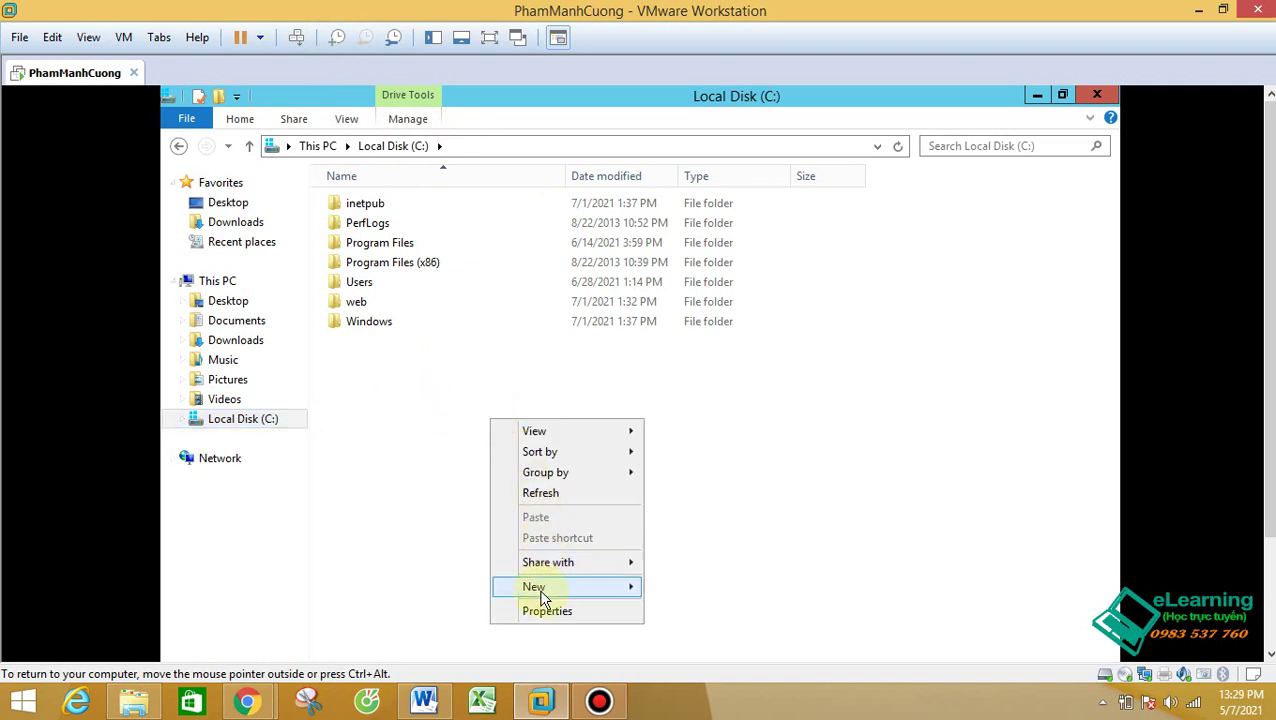
{"action": "mouse_move", "coordinate": [541, 587]}
{"action": "left_click", "coordinate": [735, 588]}
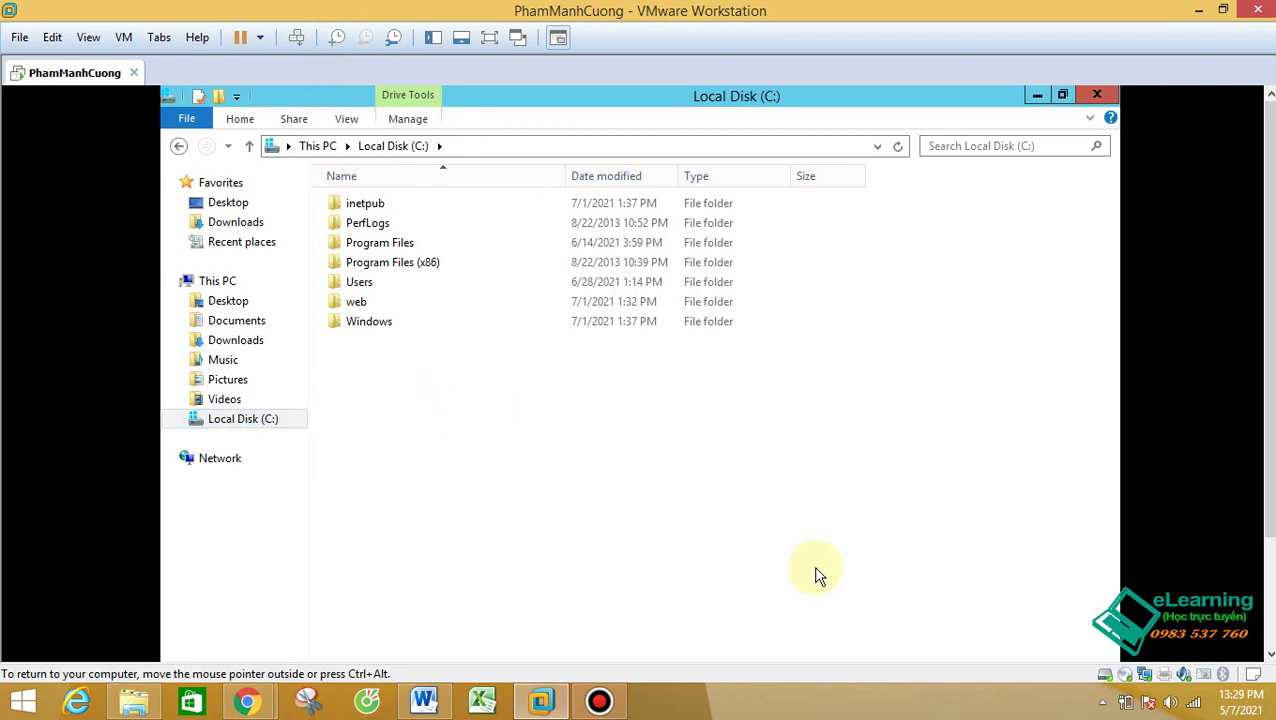
{"action": "type", "text": "Dic"}
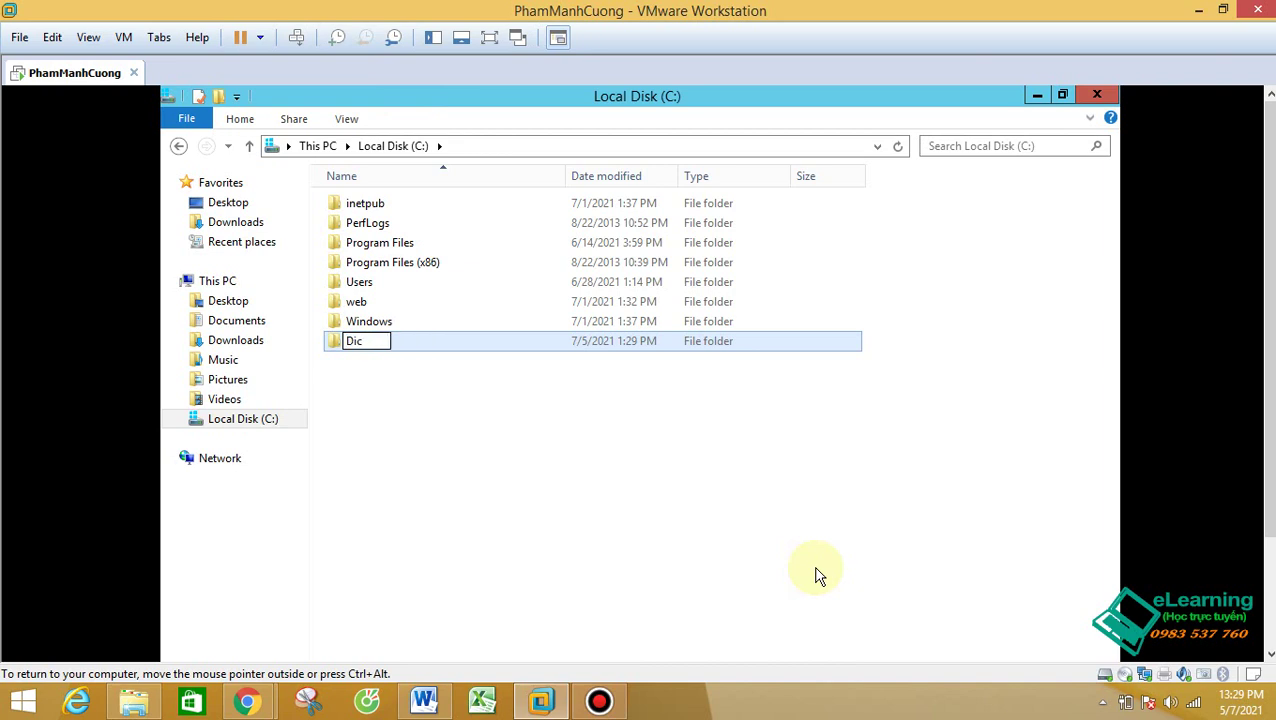
{"action": "type", "text": "hVuFTP"}
{"action": "key", "text": "Return"}
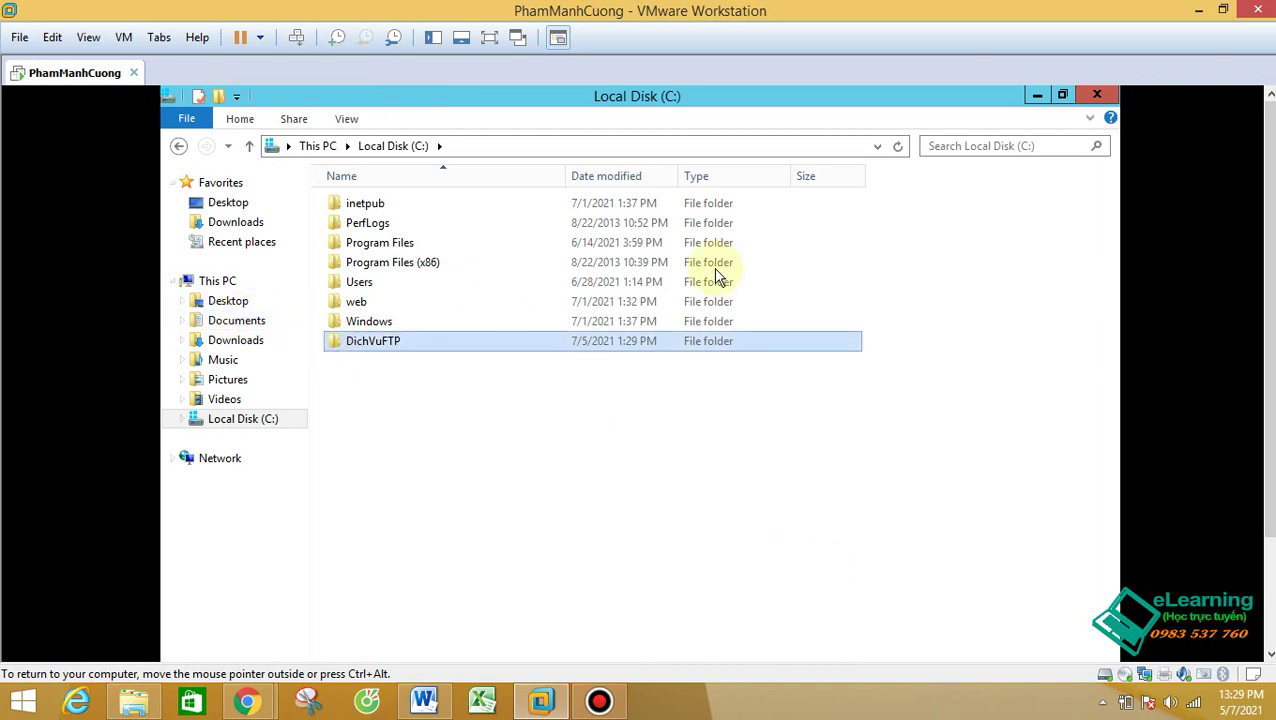
{"action": "left_click", "coordinate": [1095, 96]}
{"action": "left_click", "coordinate": [983, 136]}
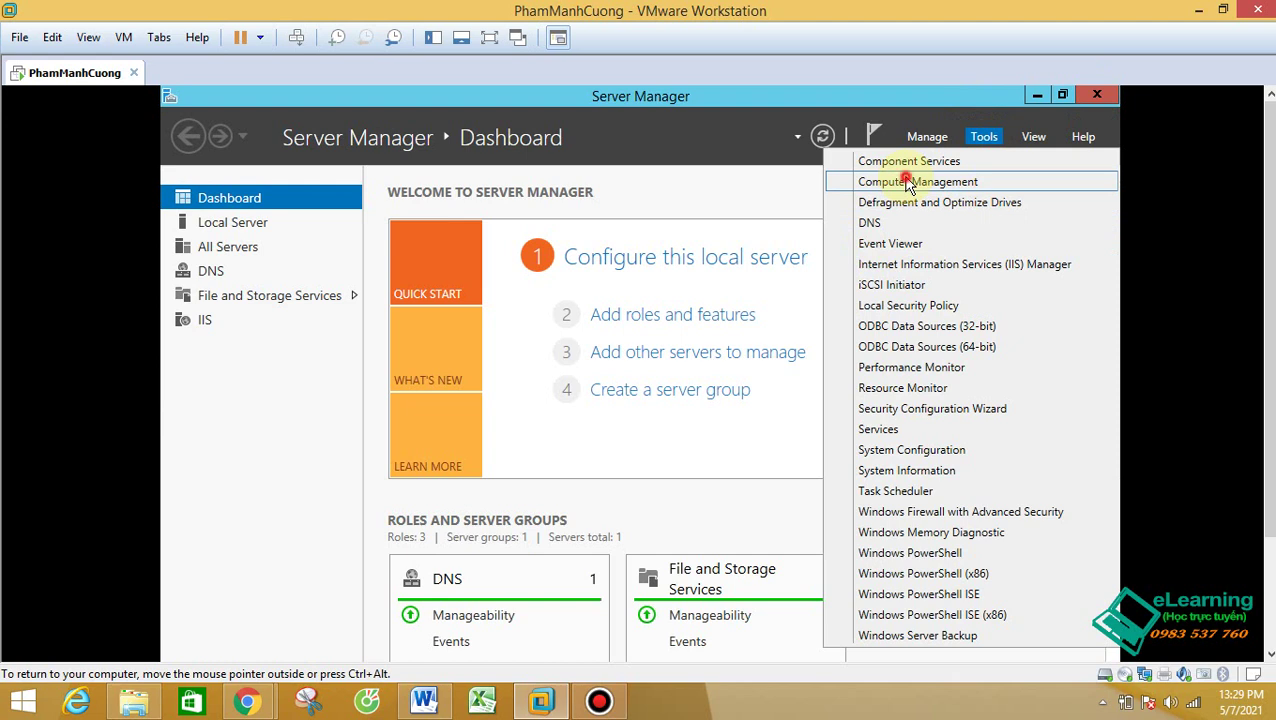
Step: Open Computer Management's Local Users and Groups > Users list and start a New User
{"action": "left_click", "coordinate": [908, 183]}
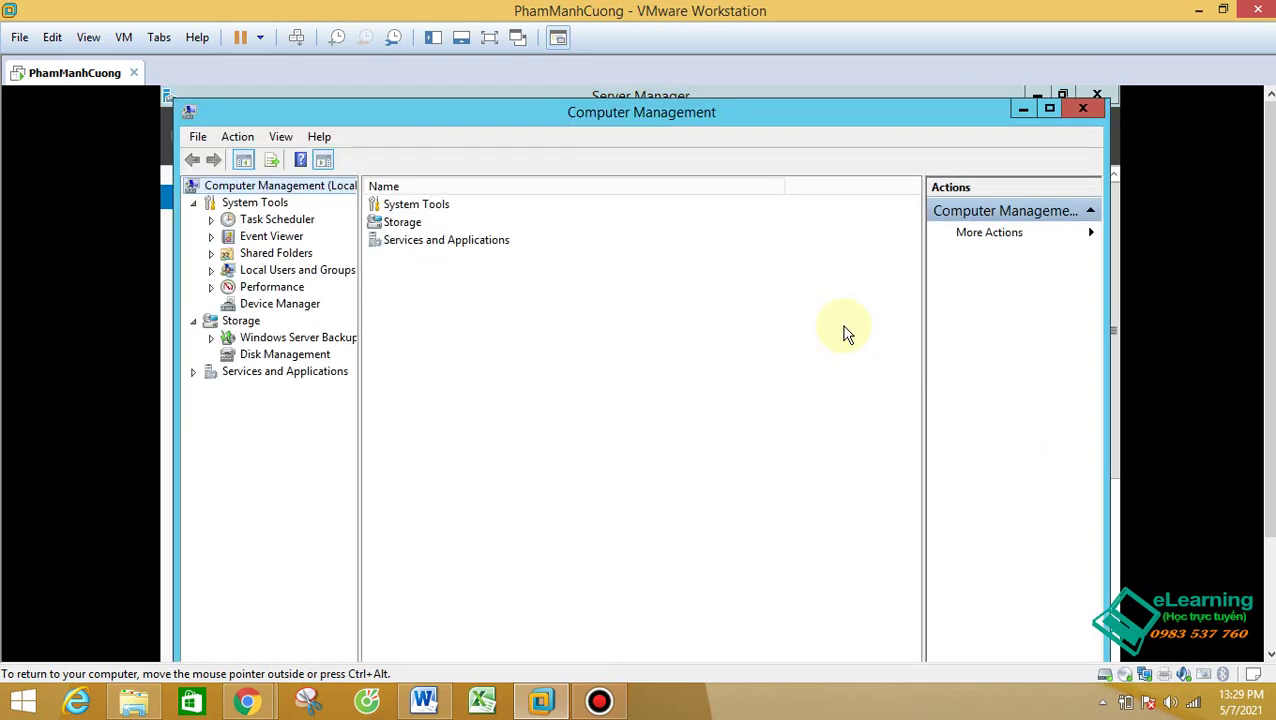
{"action": "left_click", "coordinate": [210, 270]}
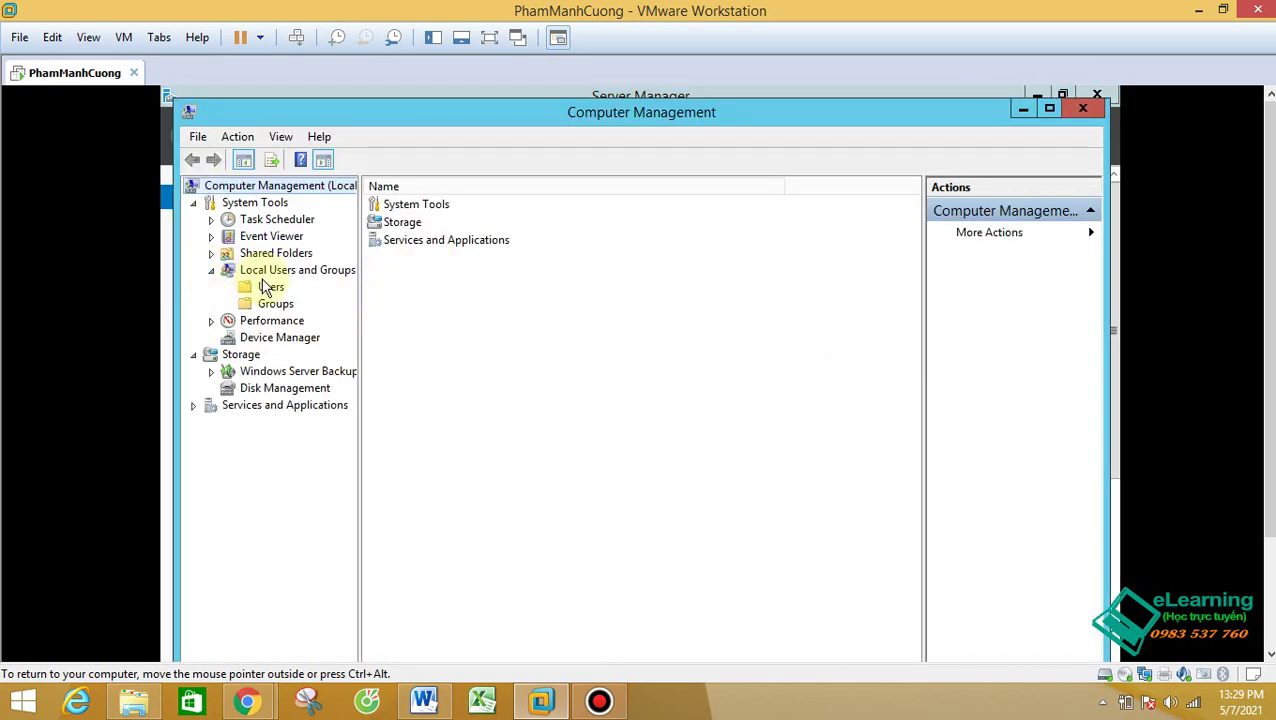
{"action": "left_click", "coordinate": [266, 287]}
{"action": "right_click", "coordinate": [268, 288]}
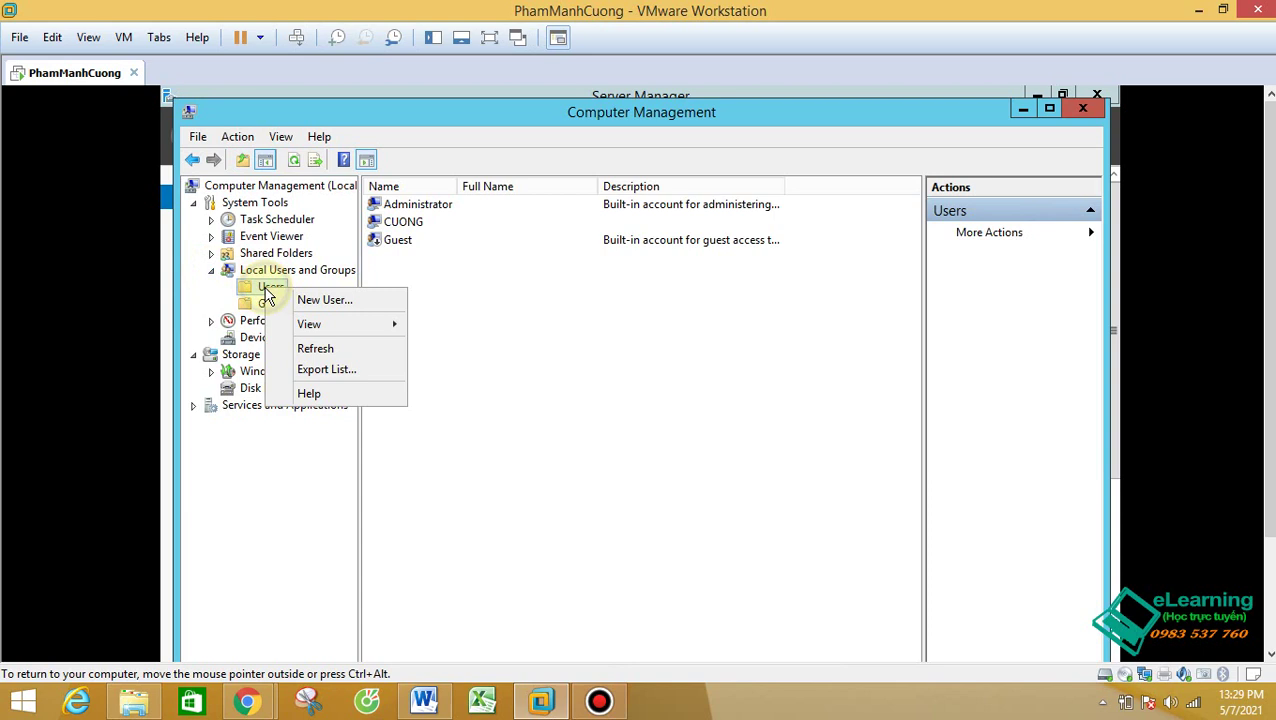
{"action": "left_click", "coordinate": [319, 303]}
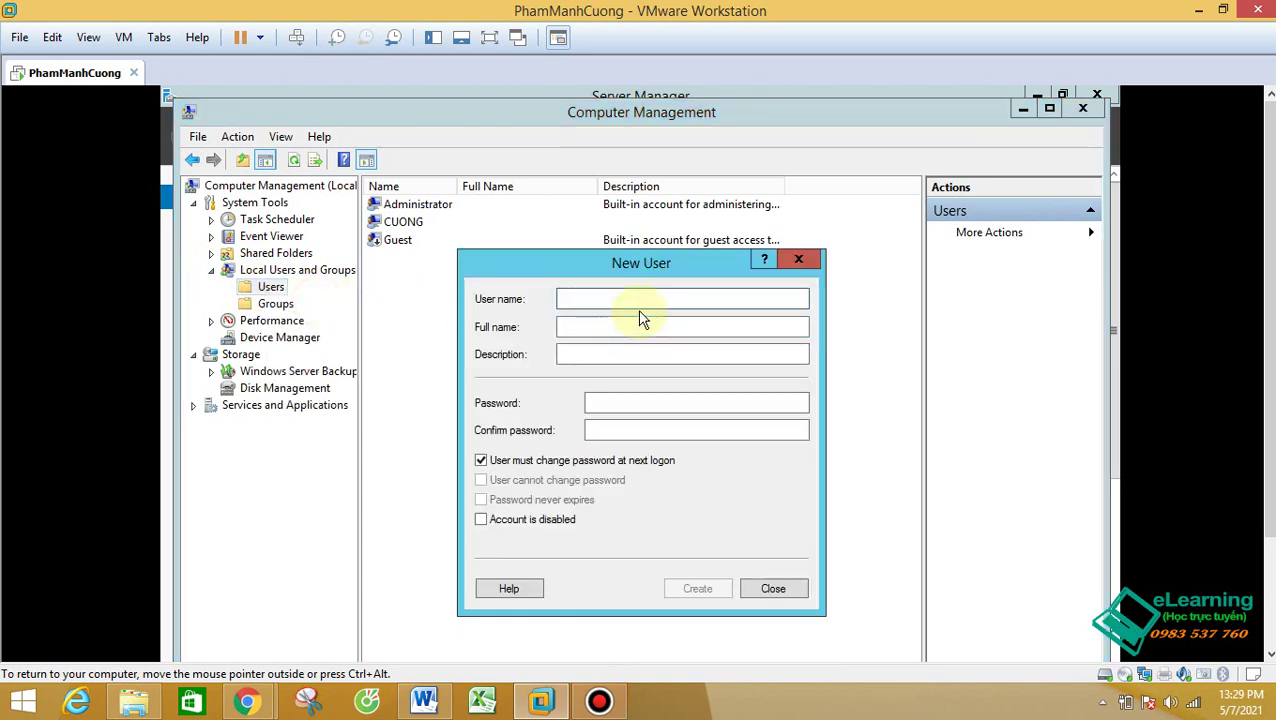
Step: Create user userftp with a password, user cannot change password, and password never expires
{"action": "type", "text": "us"}
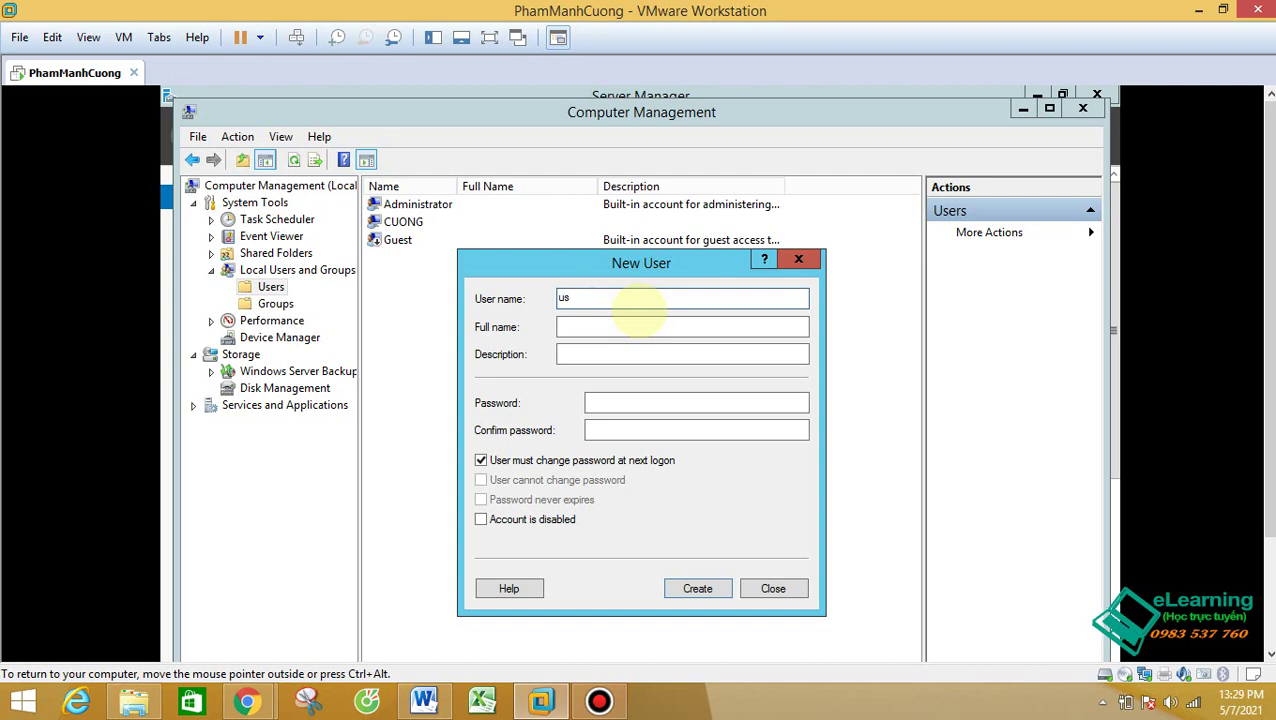
{"action": "type", "text": "er"}
{"action": "key", "text": "BackSpace"}
{"action": "key", "text": "BackSpace"}
{"action": "type", "text": "ftp"}
{"action": "left_click", "coordinate": [481, 460]}
{"action": "left_click", "coordinate": [590, 402]}
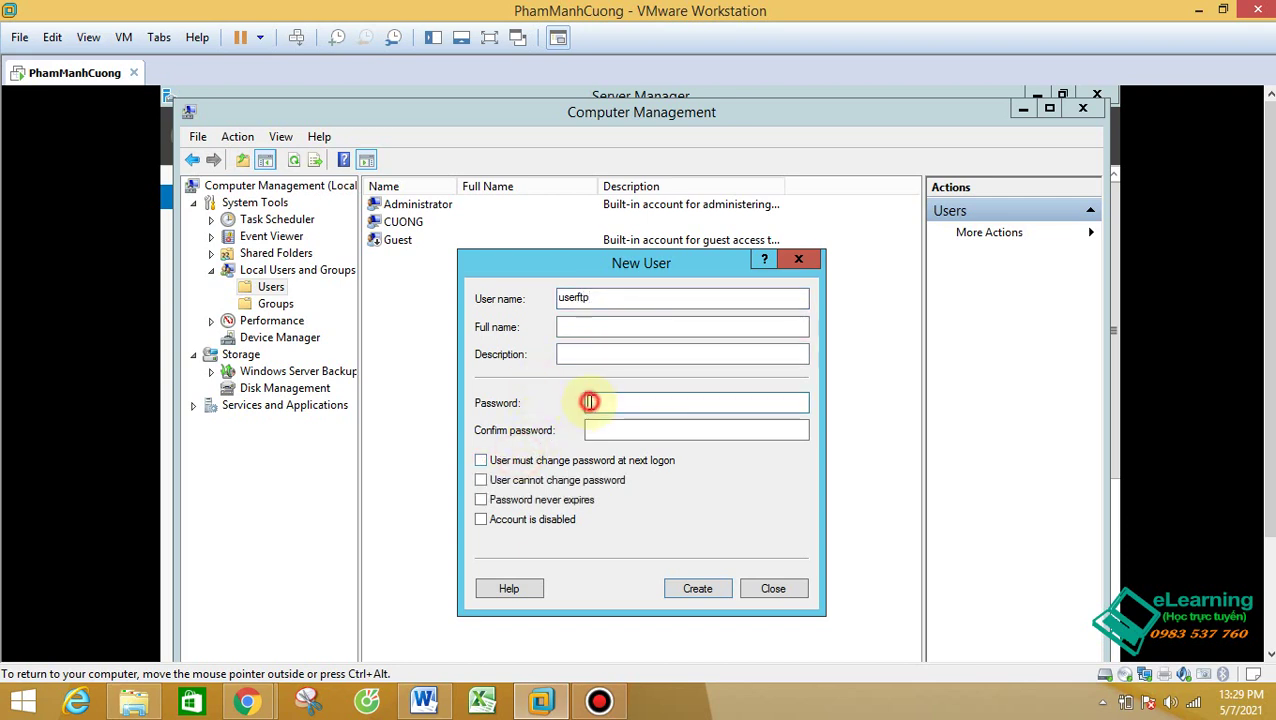
{"action": "left_click", "coordinate": [646, 430]}
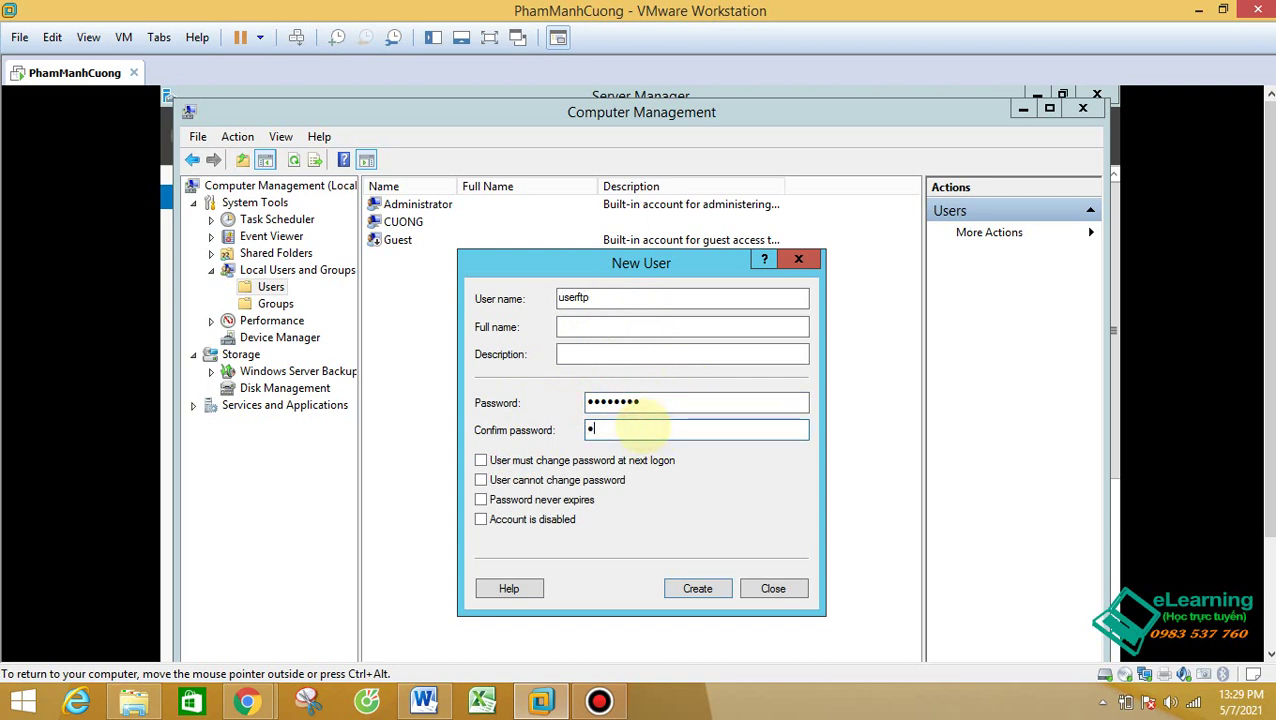
{"action": "left_click", "coordinate": [558, 481]}
{"action": "left_click", "coordinate": [530, 500]}
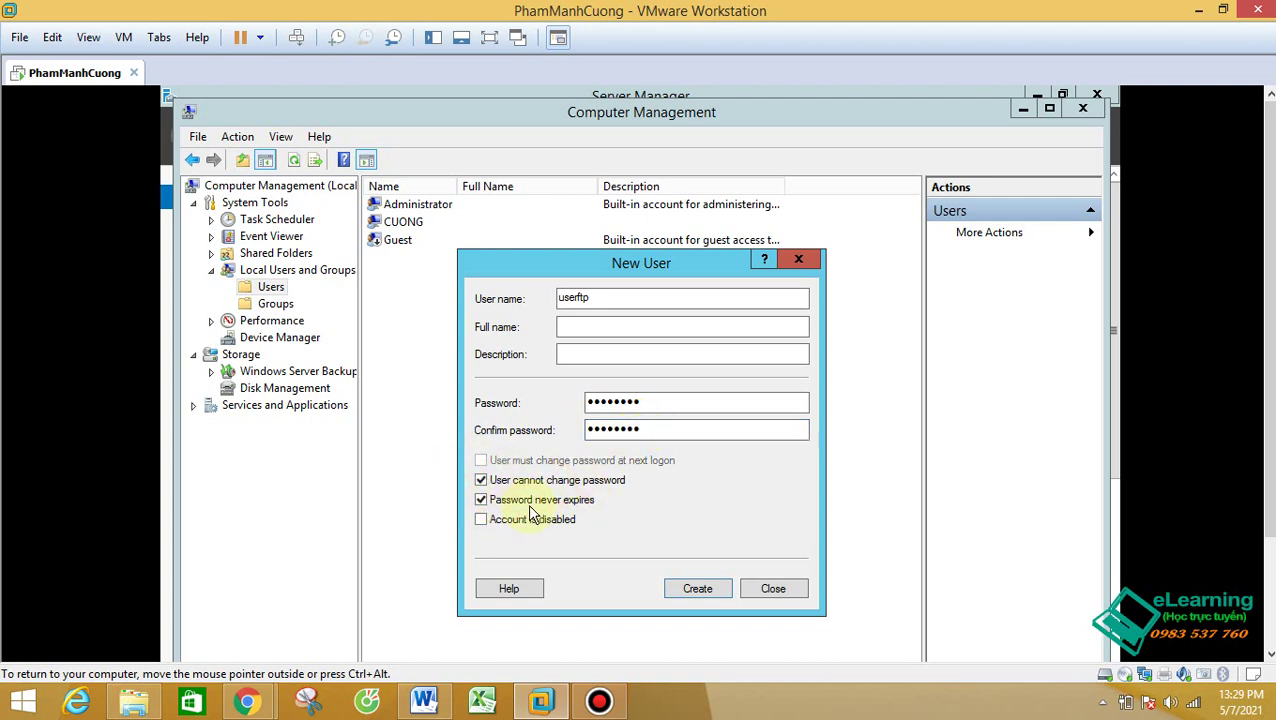
{"action": "left_click", "coordinate": [781, 591]}
Step: Review the Users list, selecting the Administrator and new userftp accounts
{"action": "left_click", "coordinate": [402, 258]}
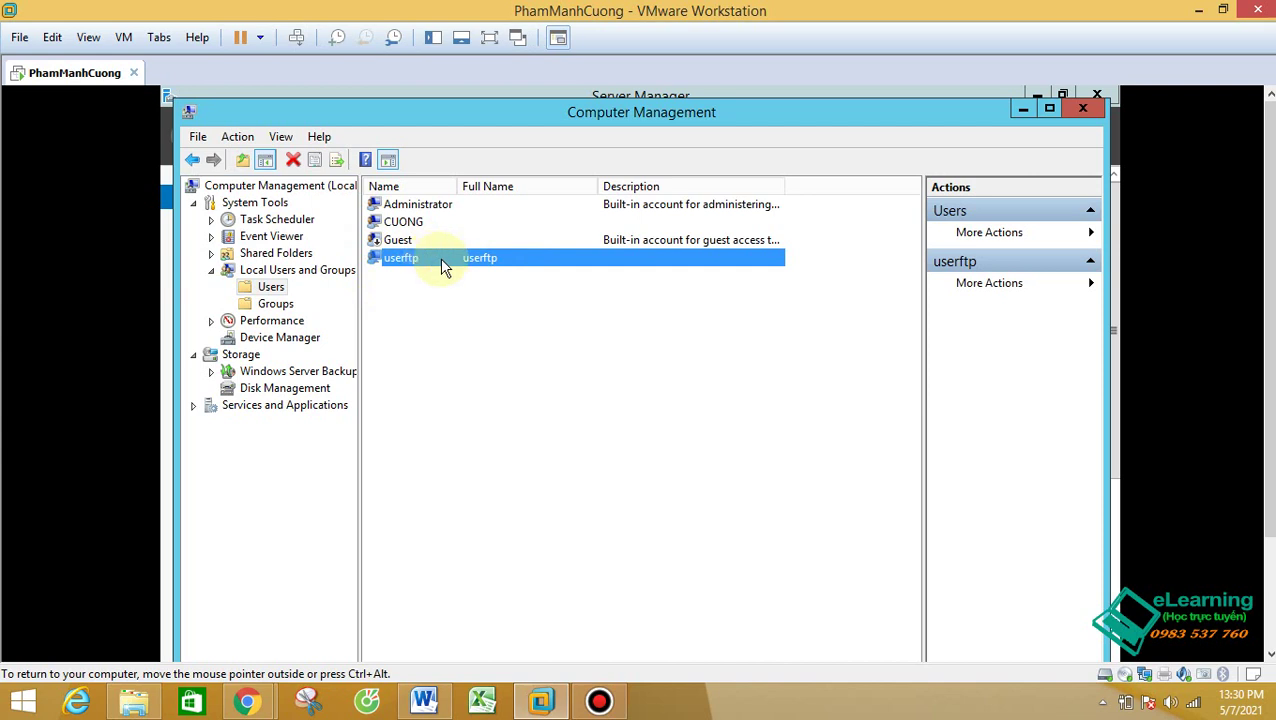
{"action": "left_click", "coordinate": [440, 205]}
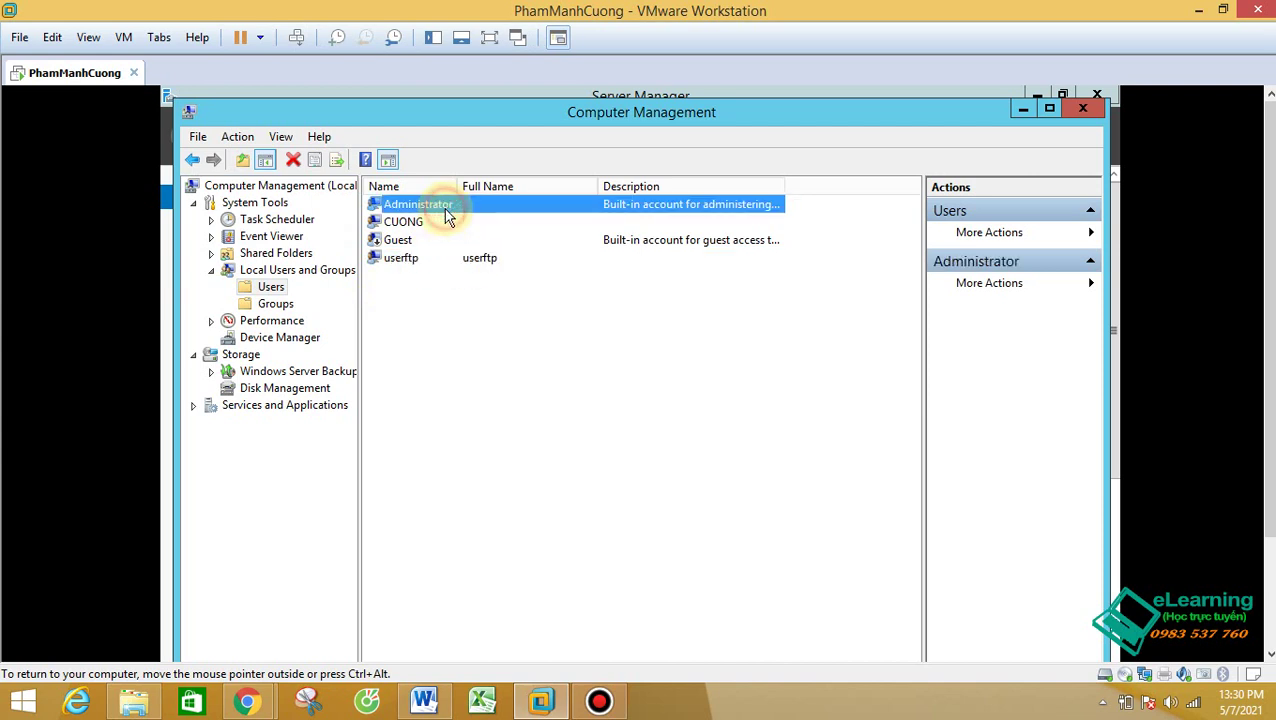
{"action": "left_click", "coordinate": [443, 258]}
{"action": "left_click", "coordinate": [430, 205]}
{"action": "left_click", "coordinate": [503, 262]}
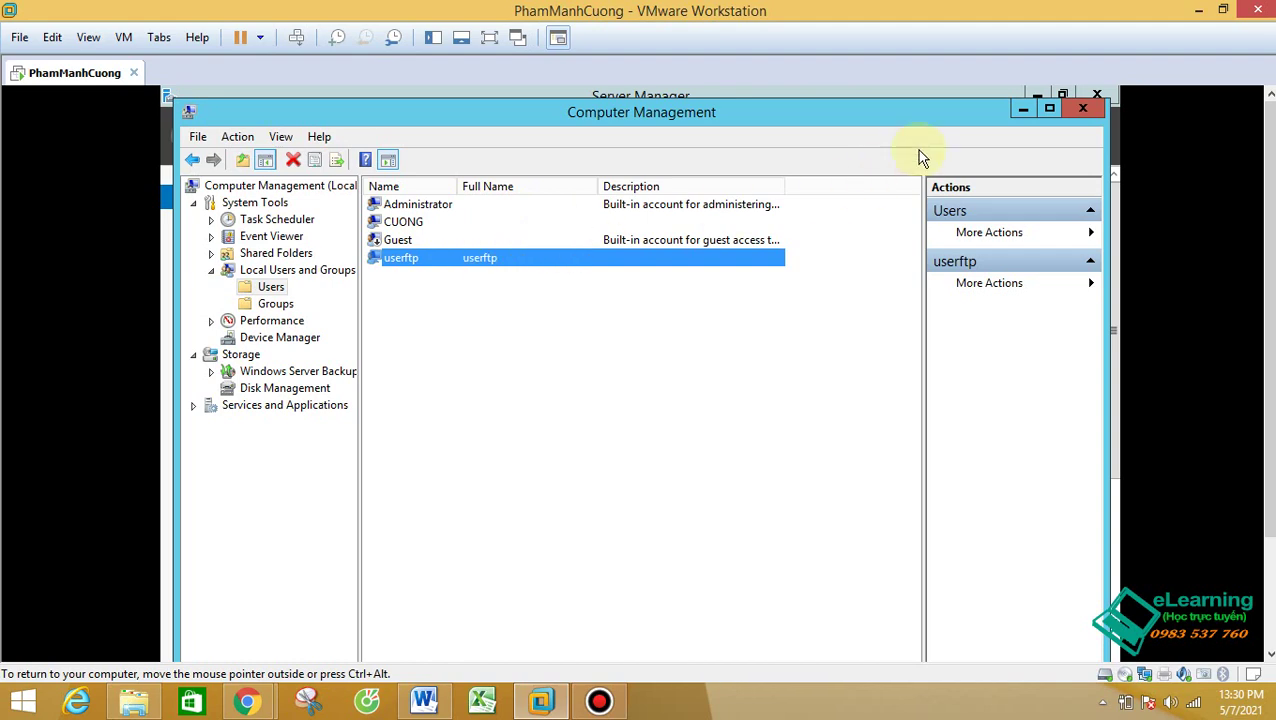
Step: Close Computer Management and open the Security tab of the DichVuFTP folder's properties on C:
{"action": "left_click", "coordinate": [1081, 110]}
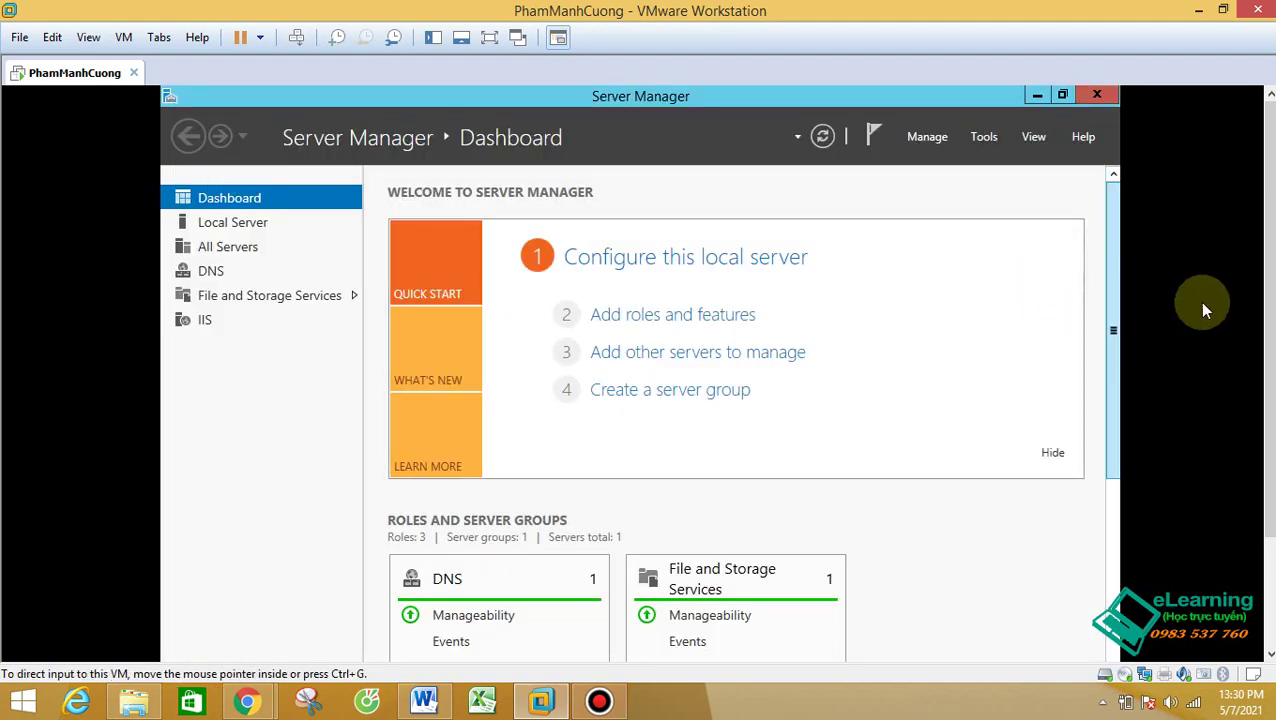
{"action": "scroll", "coordinate": [1262, 447], "scroll_direction": "down", "scroll_amount": 3}
{"action": "left_click", "coordinate": [350, 643]}
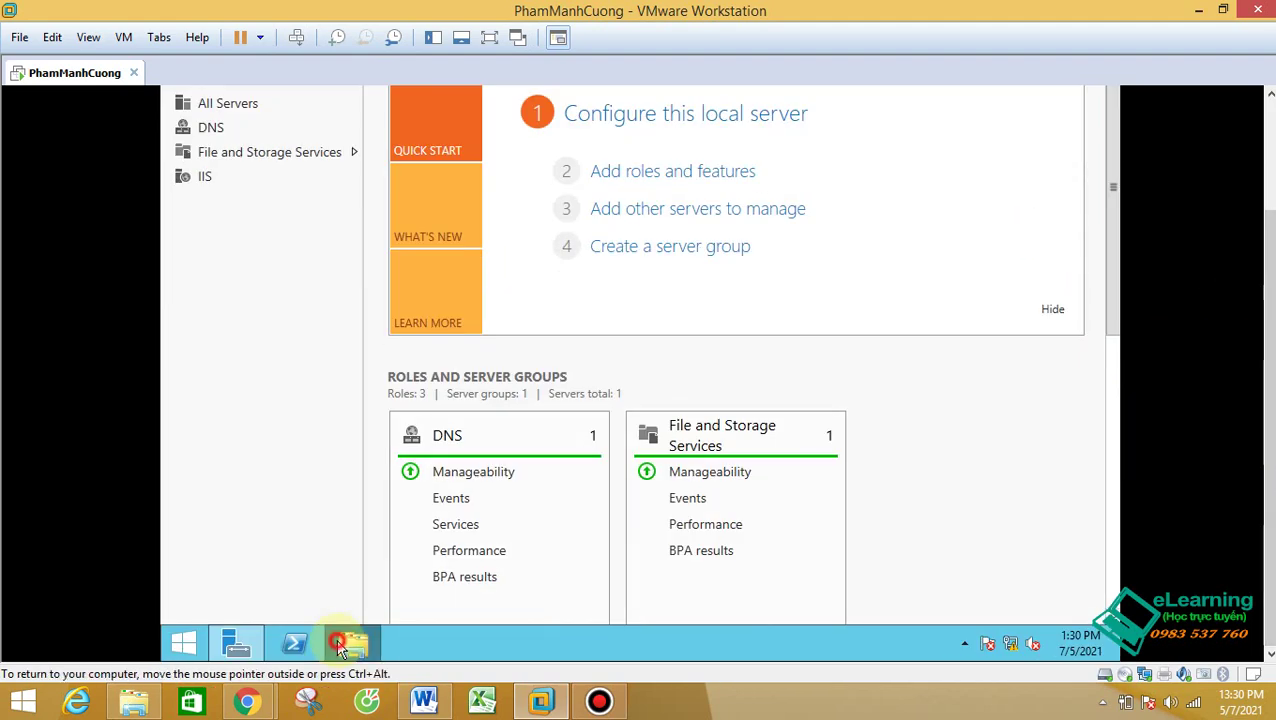
{"action": "scroll", "coordinate": [1258, 248], "scroll_direction": "up", "scroll_amount": 3}
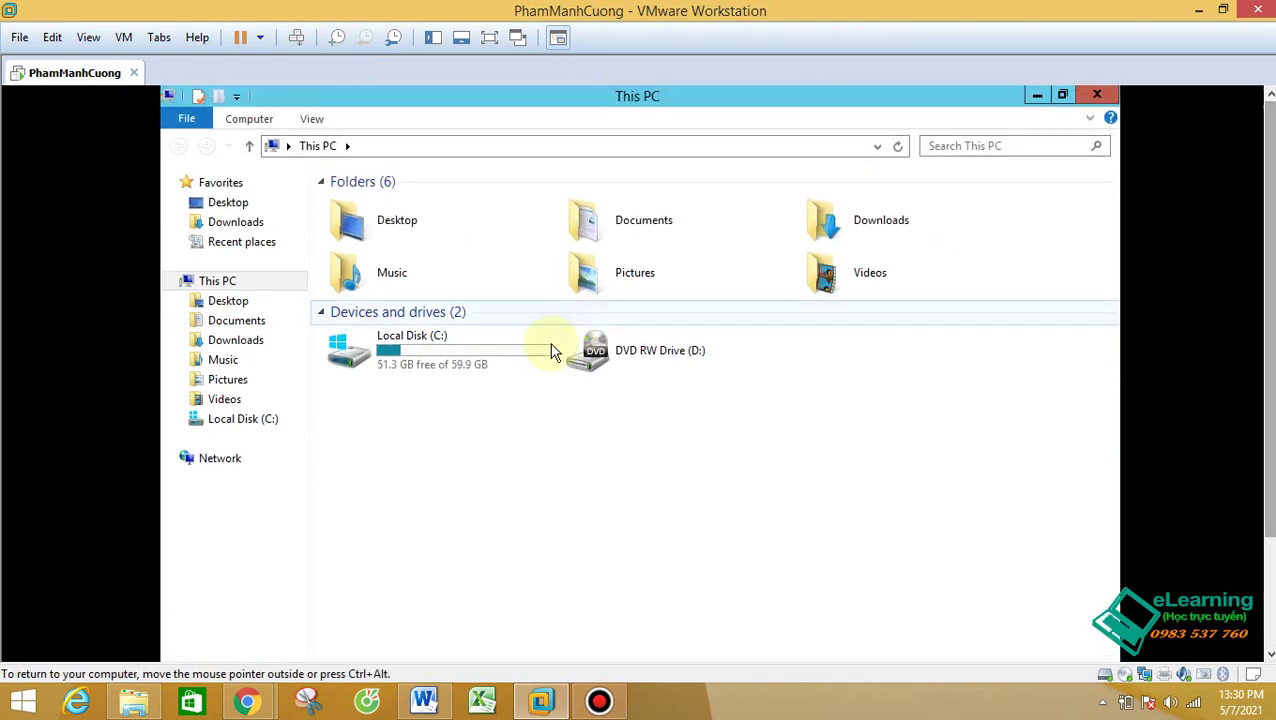
{"action": "left_click", "coordinate": [463, 348]}
{"action": "double_click", "coordinate": [463, 348]}
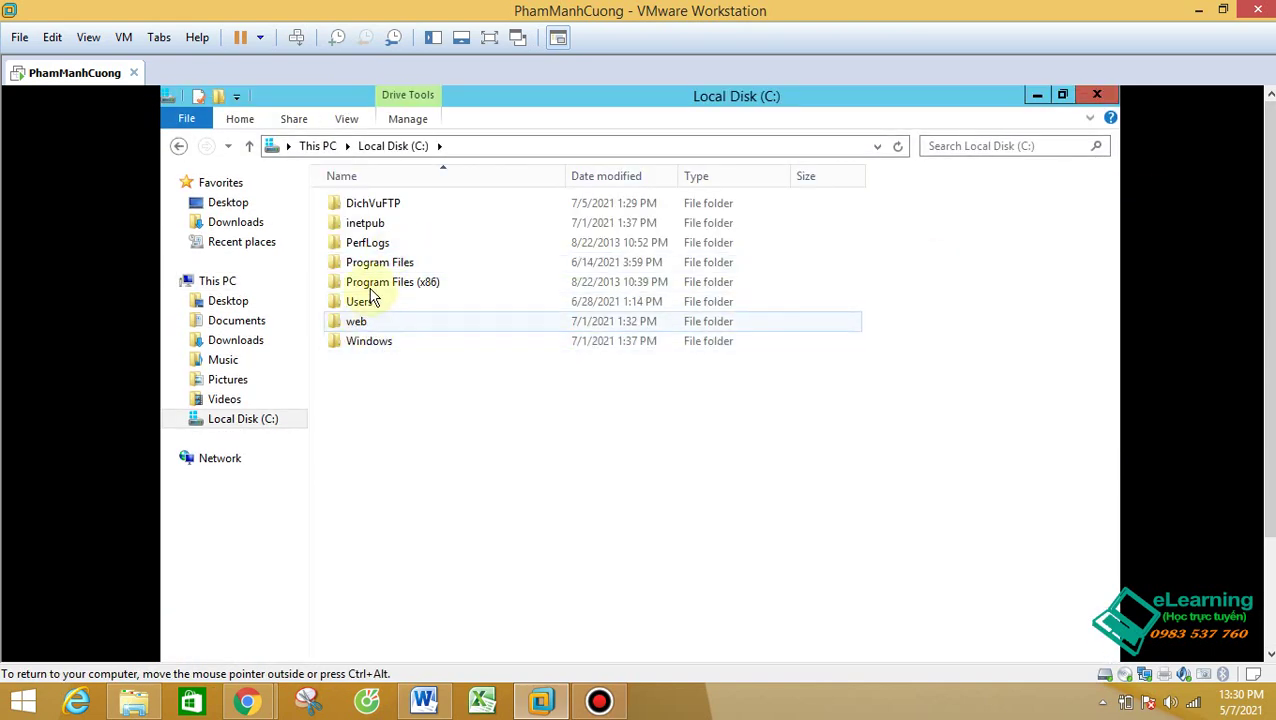
{"action": "left_click", "coordinate": [370, 205]}
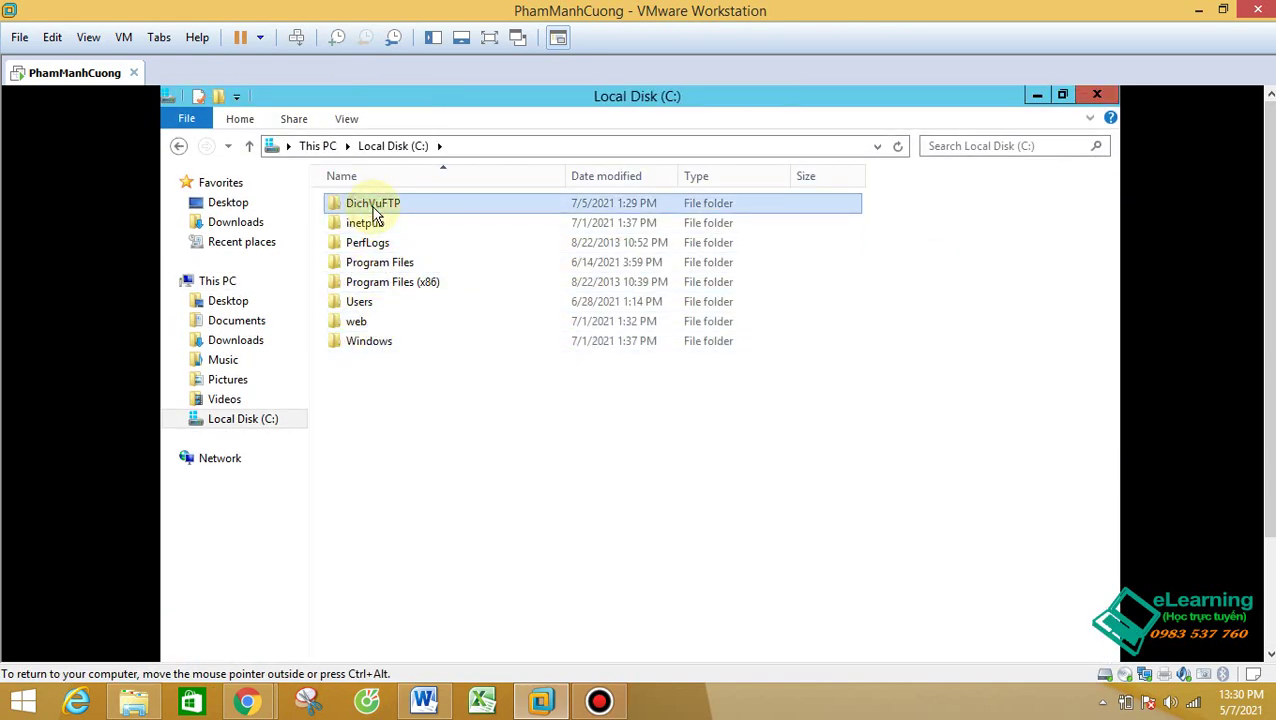
{"action": "right_click", "coordinate": [373, 208]}
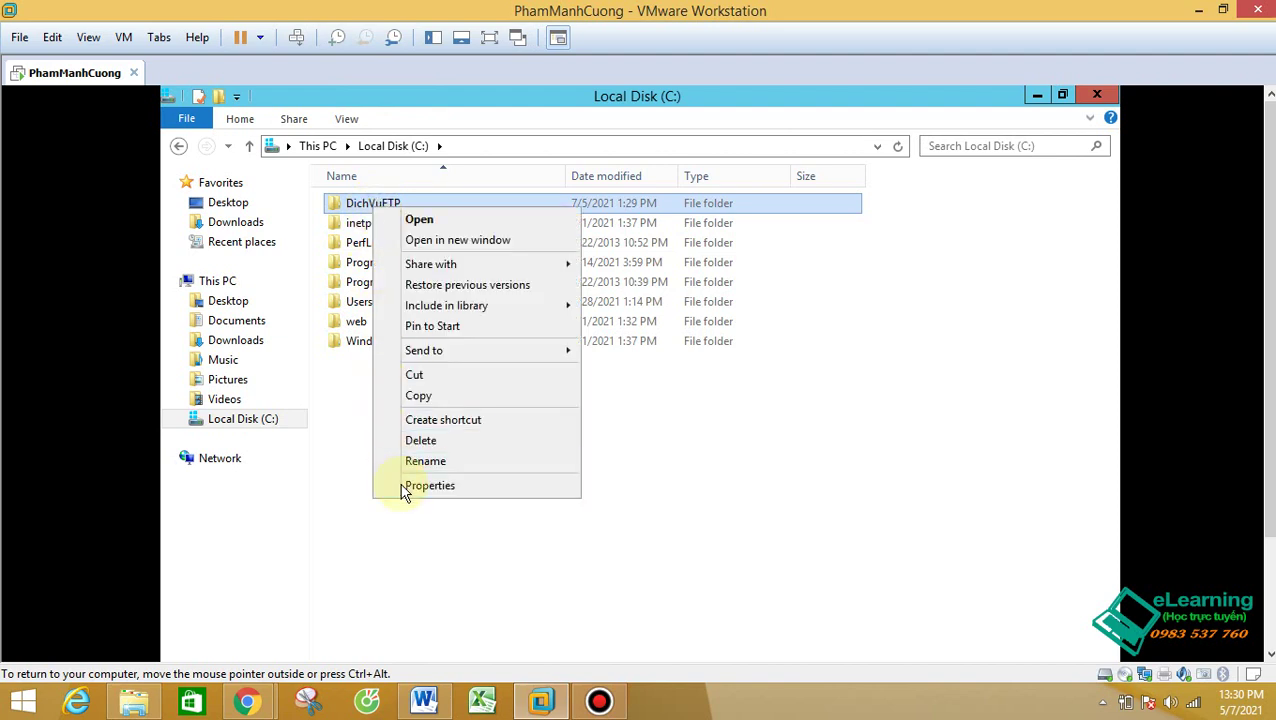
{"action": "left_click", "coordinate": [412, 484]}
{"action": "left_click", "coordinate": [501, 252]}
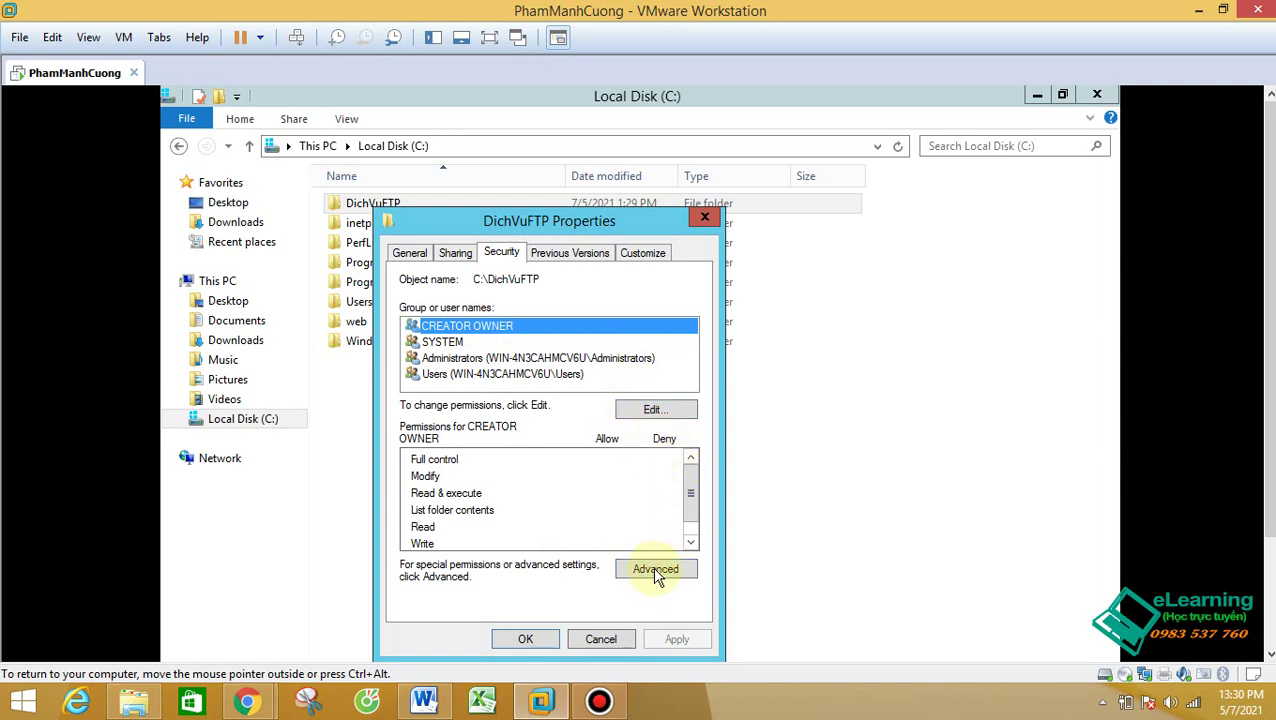
Step: Add userftp to DichVuFTP's permissions with Full control, apply, and confirm
{"action": "left_click", "coordinate": [652, 410]}
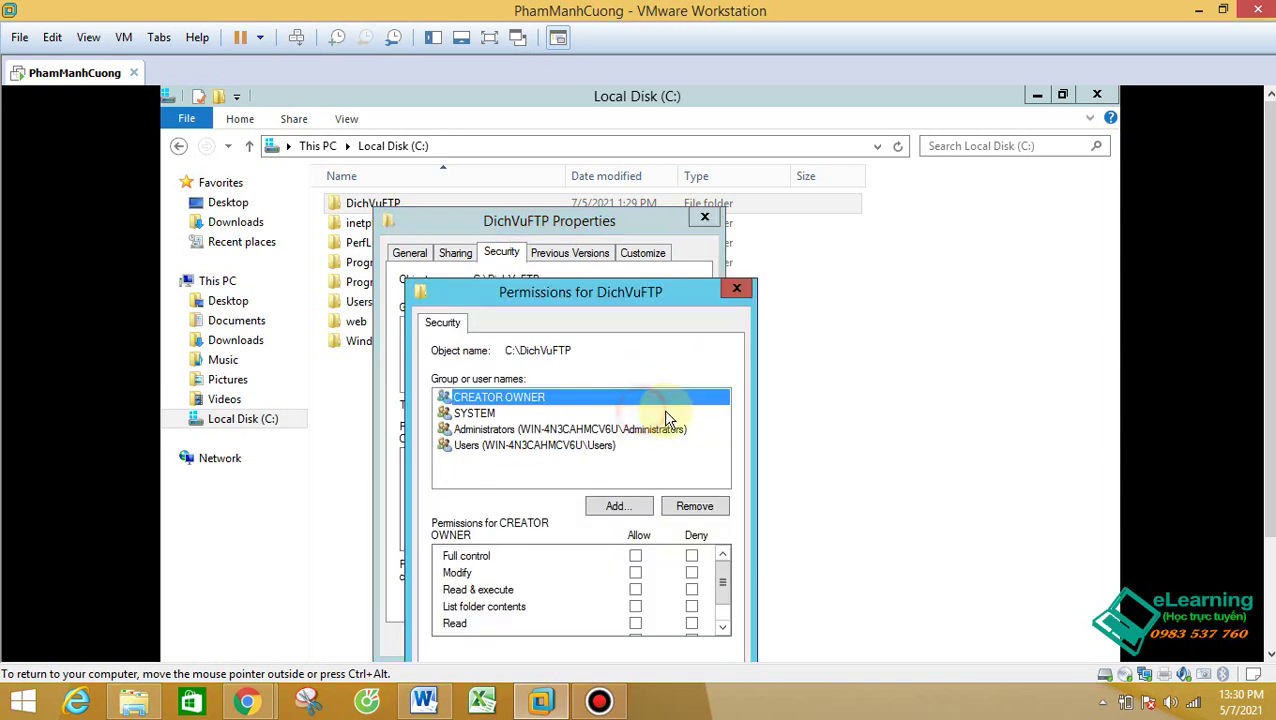
{"action": "left_click", "coordinate": [627, 508]}
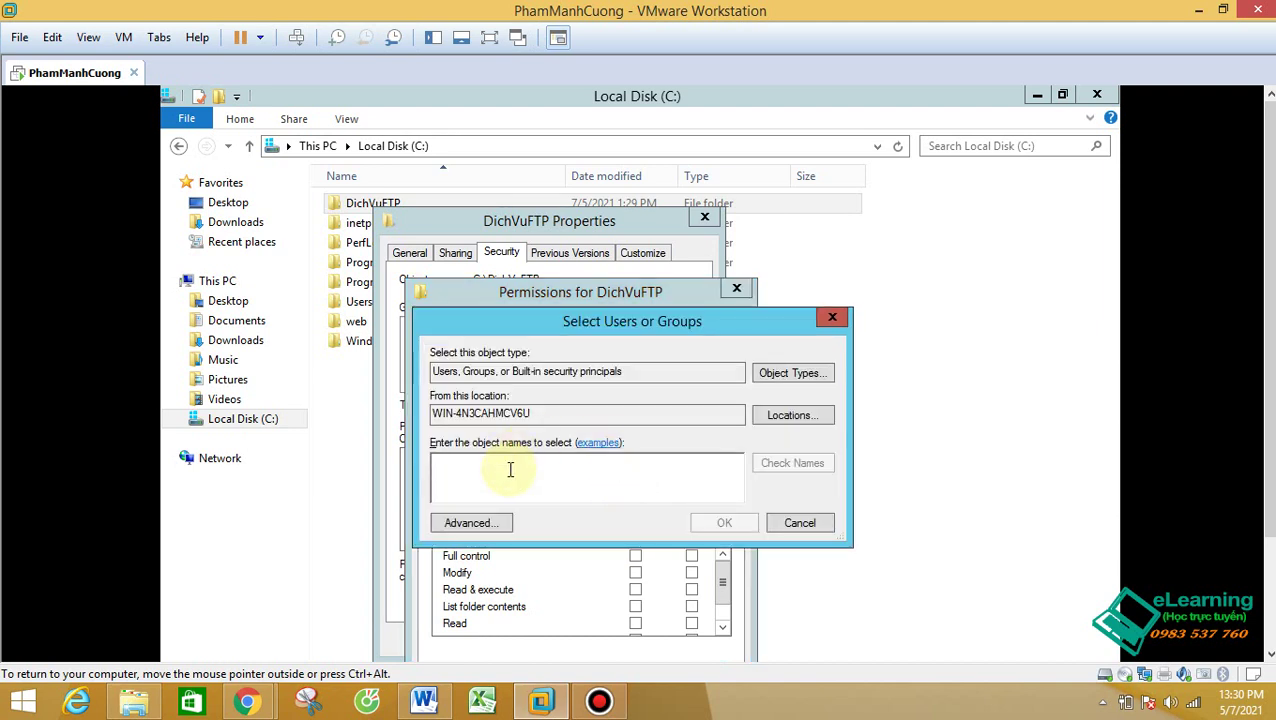
{"action": "type", "text": "userftp"}
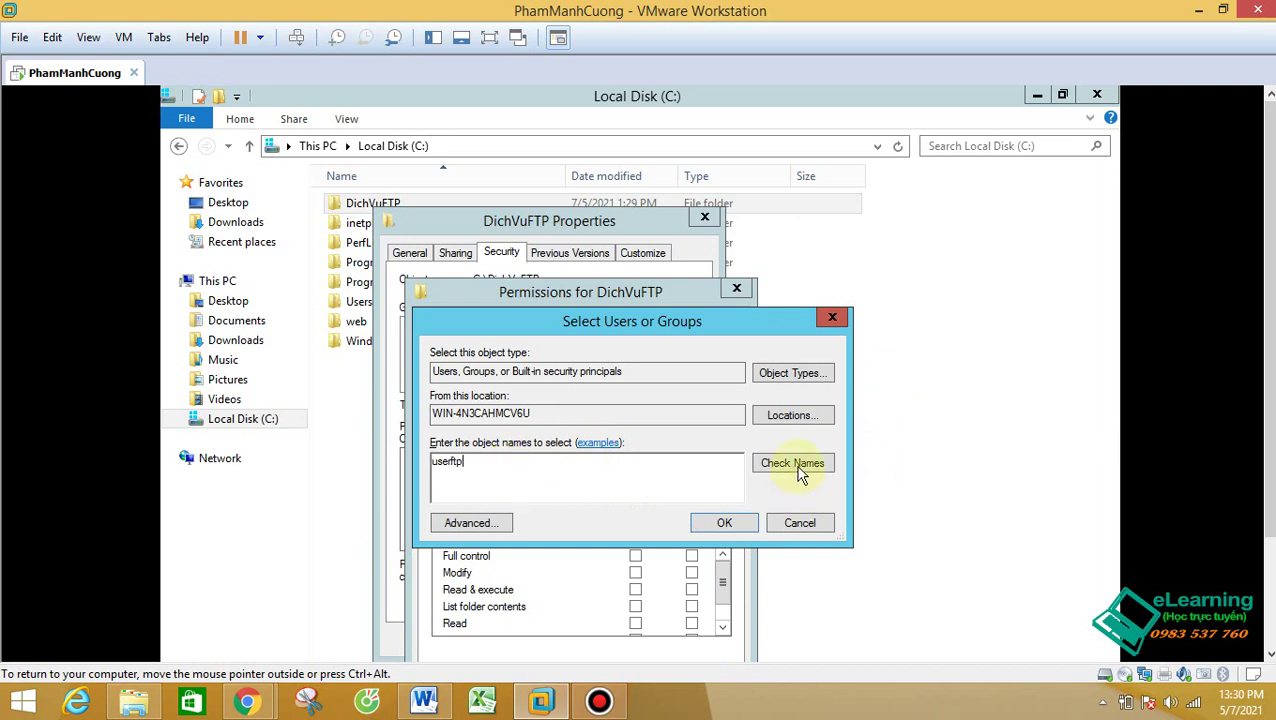
{"action": "left_click", "coordinate": [795, 465]}
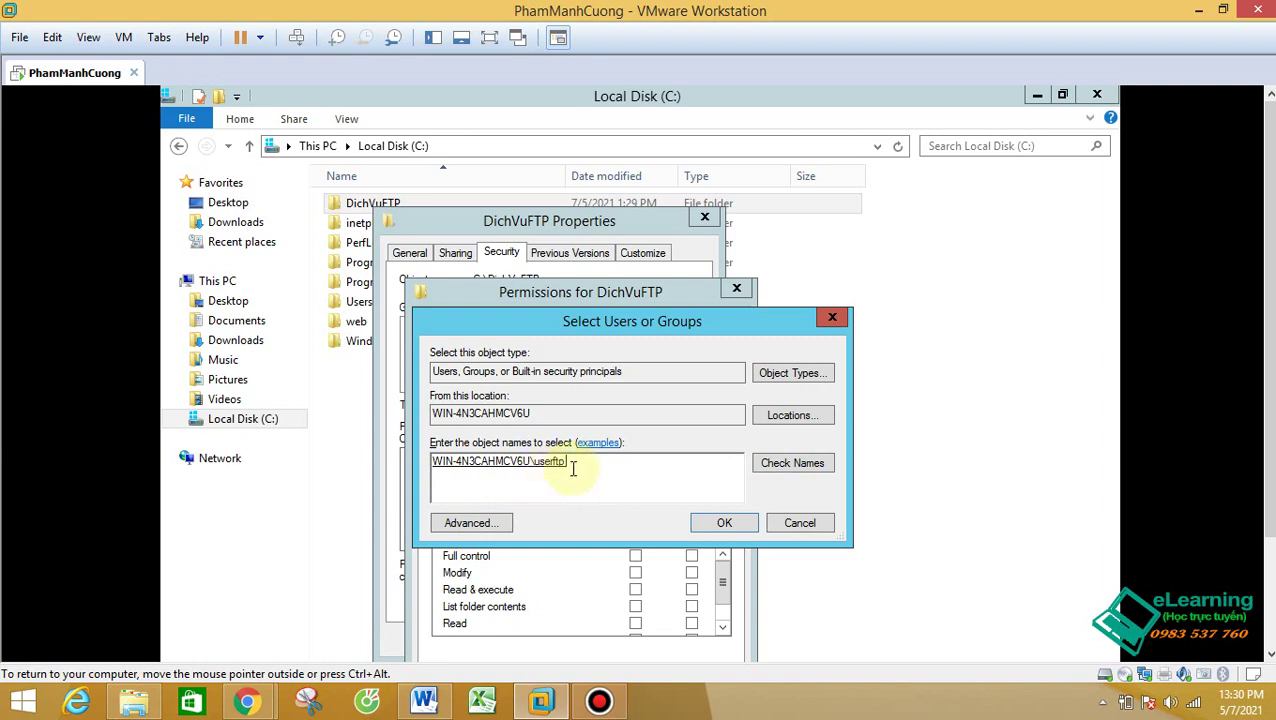
{"action": "left_click", "coordinate": [727, 523]}
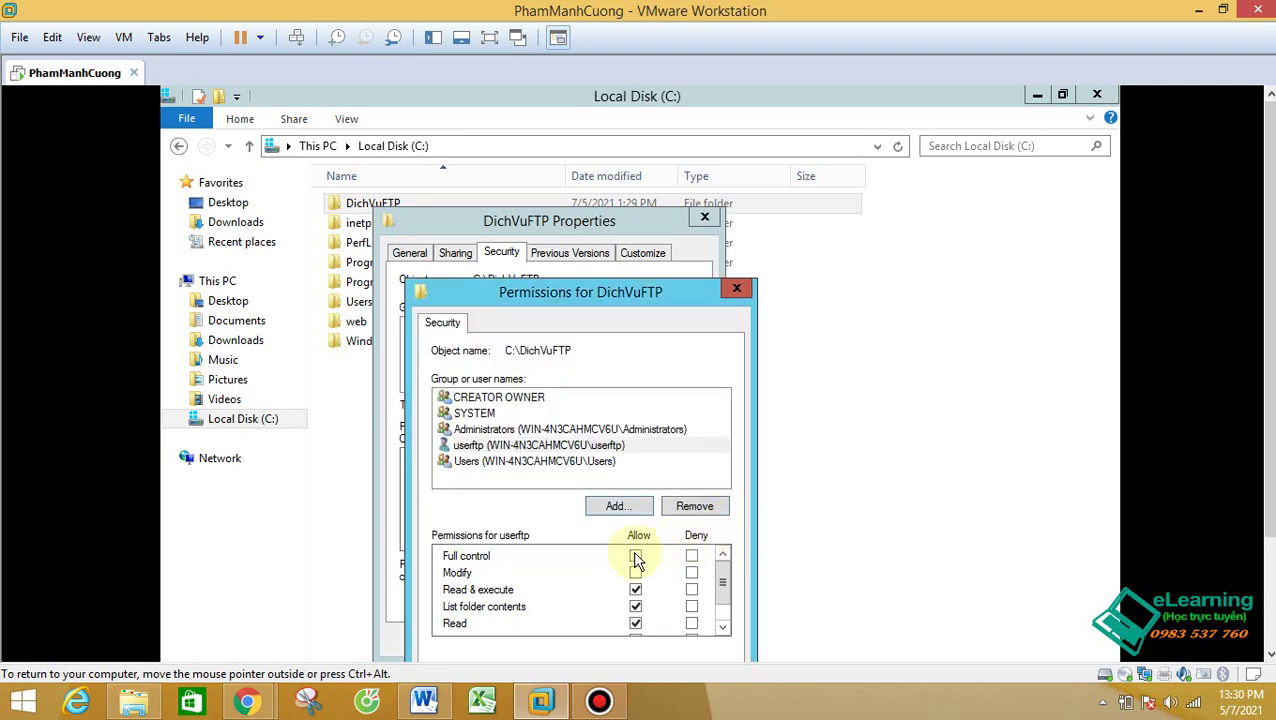
{"action": "left_click", "coordinate": [636, 557]}
{"action": "left_click_drag", "start_coordinate": [590, 305], "coordinate": [558, 130]}
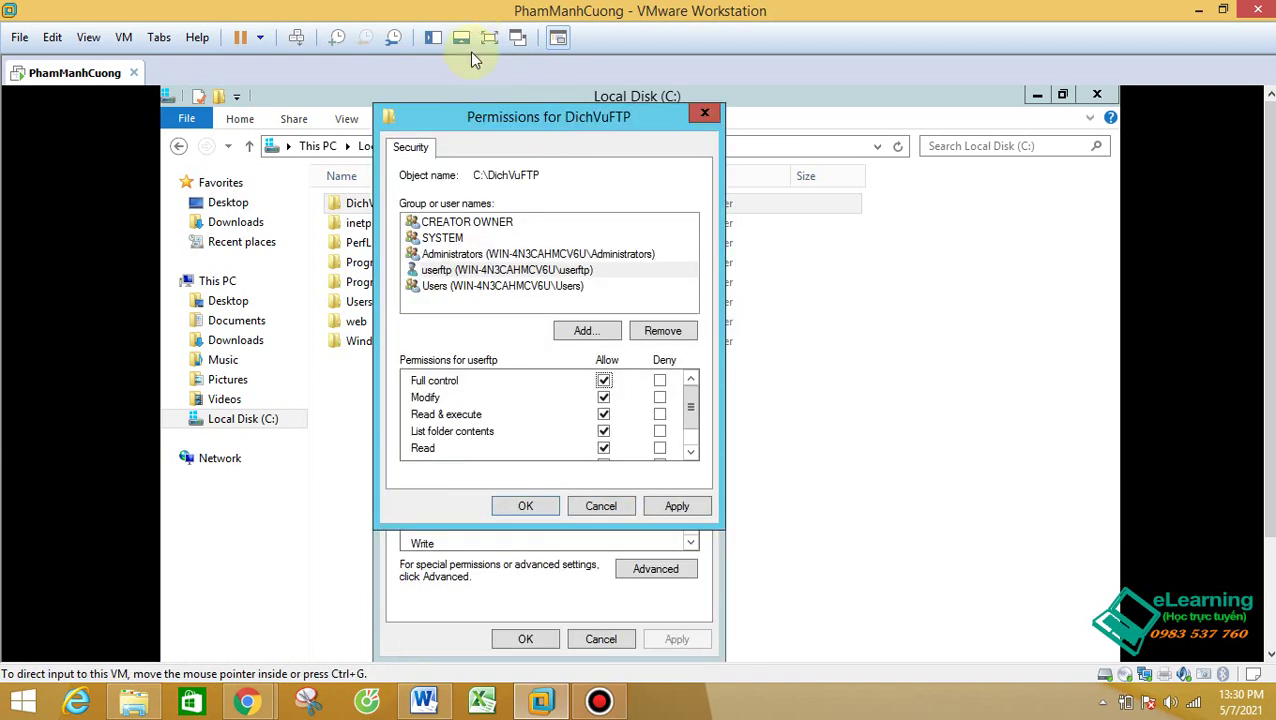
{"action": "left_click", "coordinate": [684, 512]}
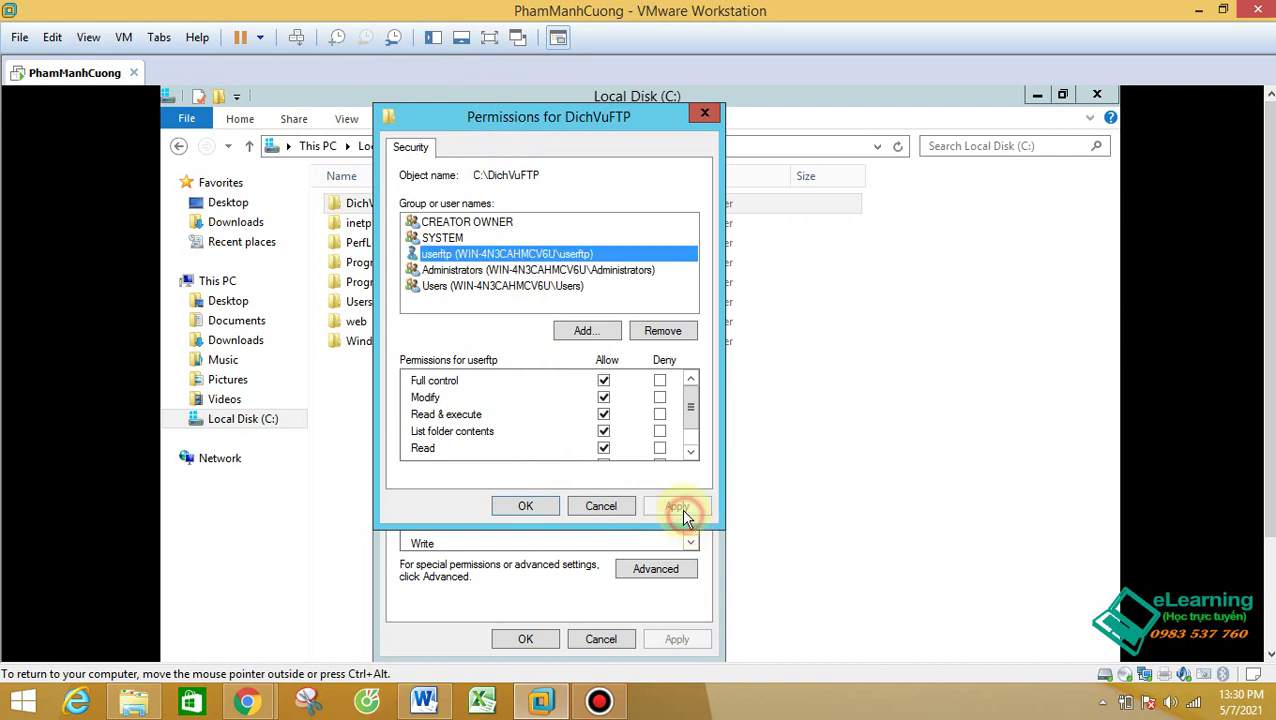
{"action": "left_click", "coordinate": [527, 510]}
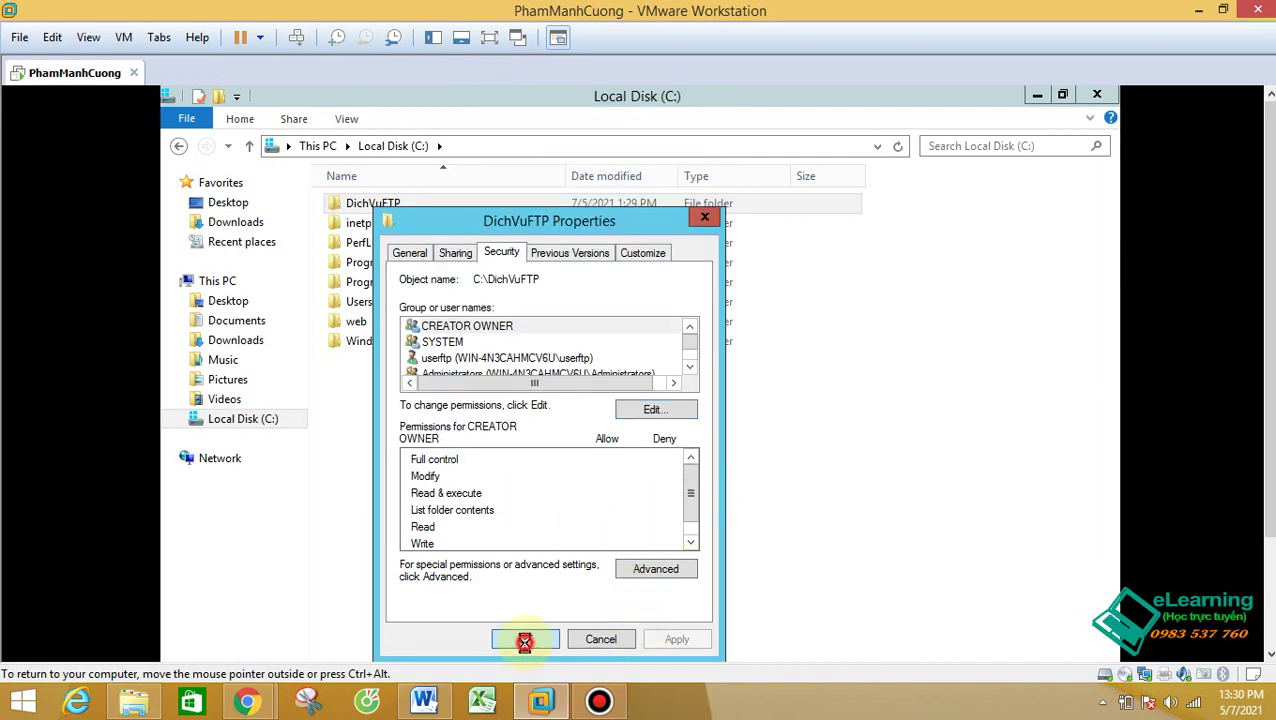
{"action": "left_click", "coordinate": [525, 639]}
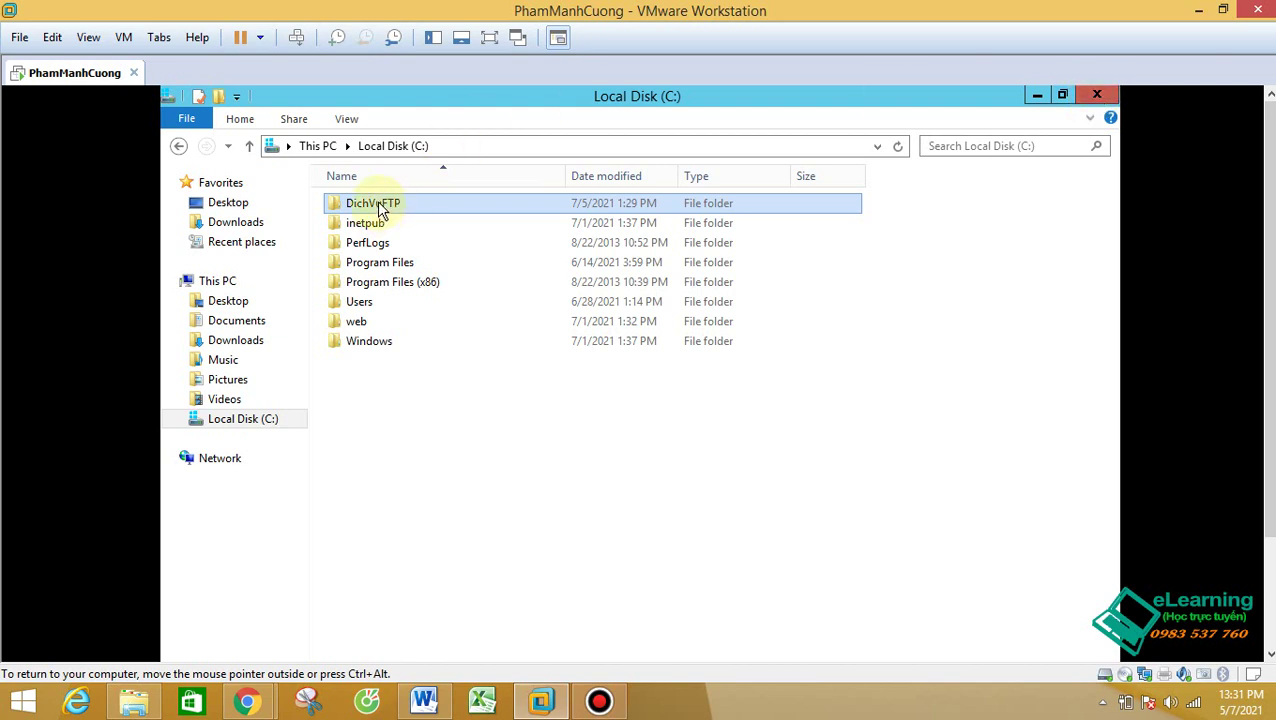
Step: Close File Explorer and launch IIS Manager from Server Manager's Tools, maximized
{"action": "left_click", "coordinate": [1090, 97]}
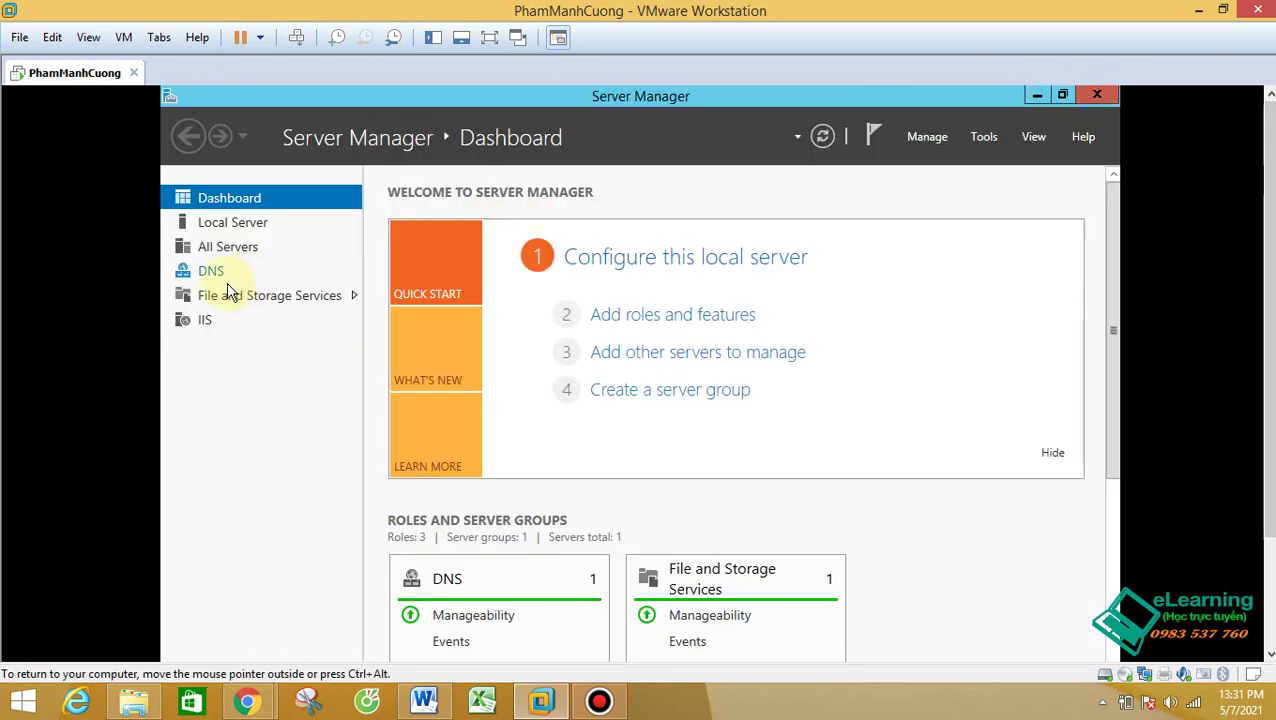
{"action": "left_click", "coordinate": [989, 138]}
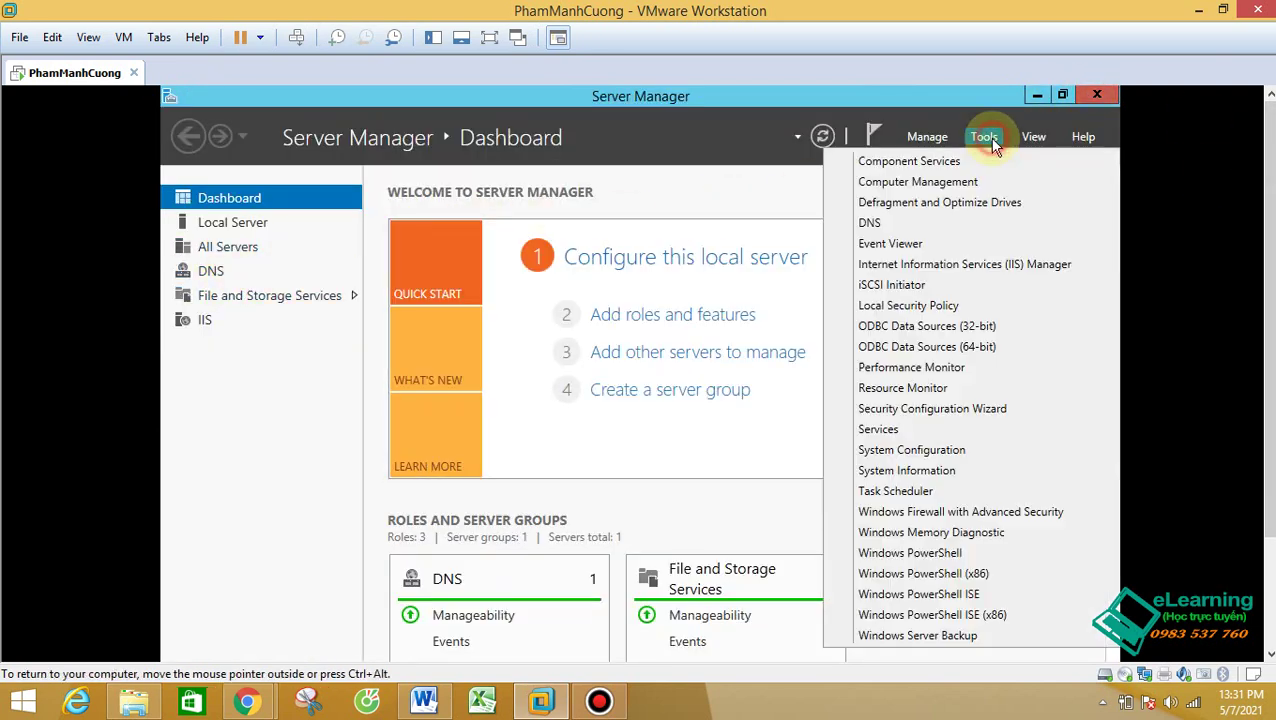
{"action": "left_click", "coordinate": [968, 263]}
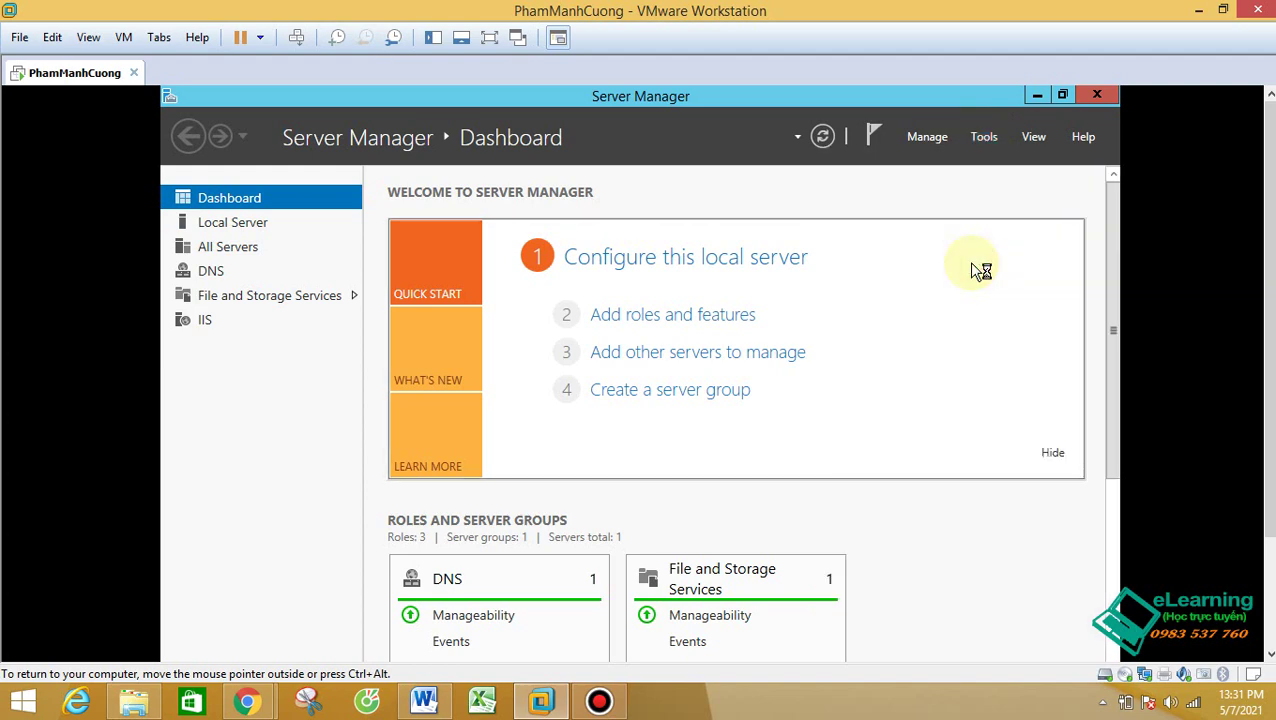
{"action": "left_click", "coordinate": [983, 139]}
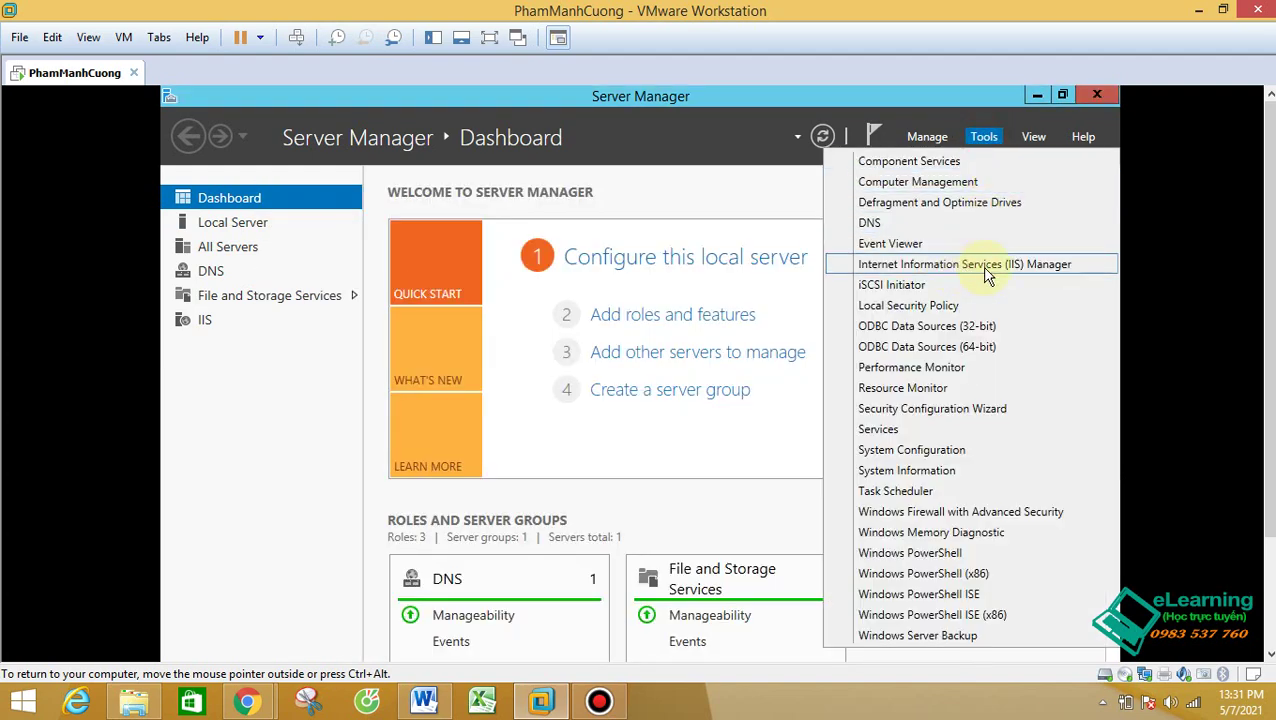
{"action": "left_click_drag", "start_coordinate": [1266, 300], "coordinate": [1266, 440]}
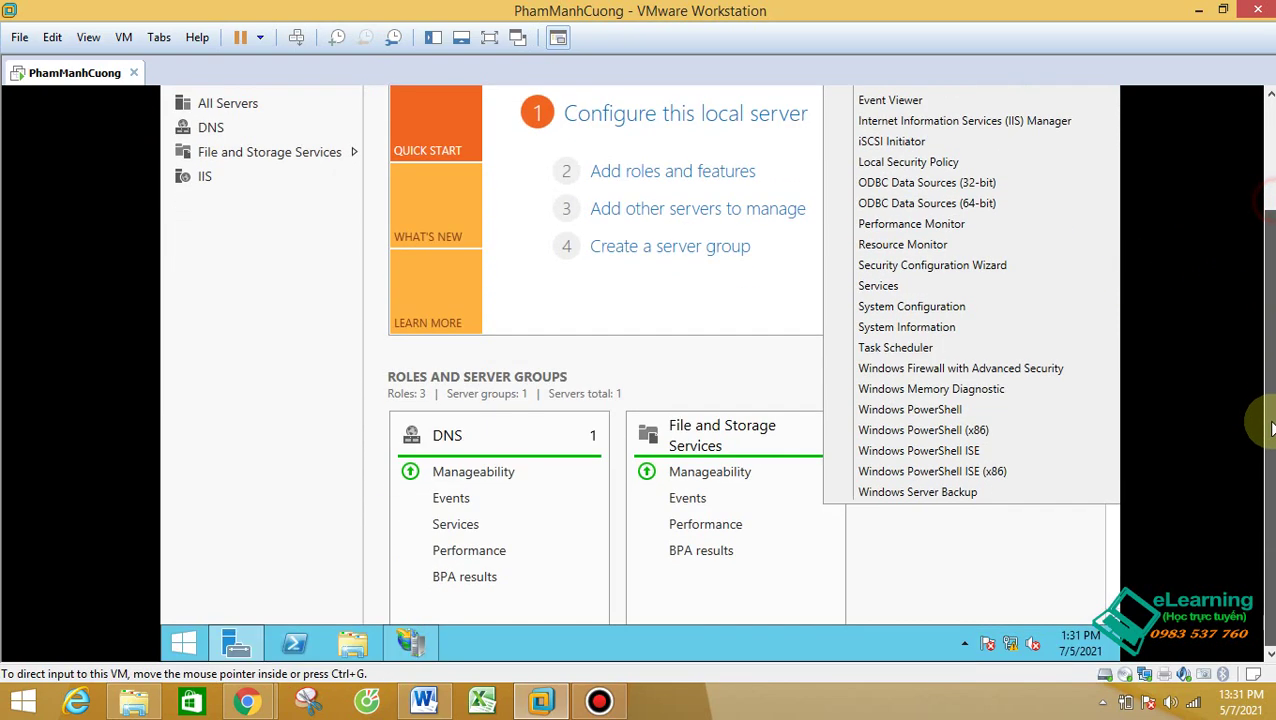
{"action": "left_click", "coordinate": [410, 640]}
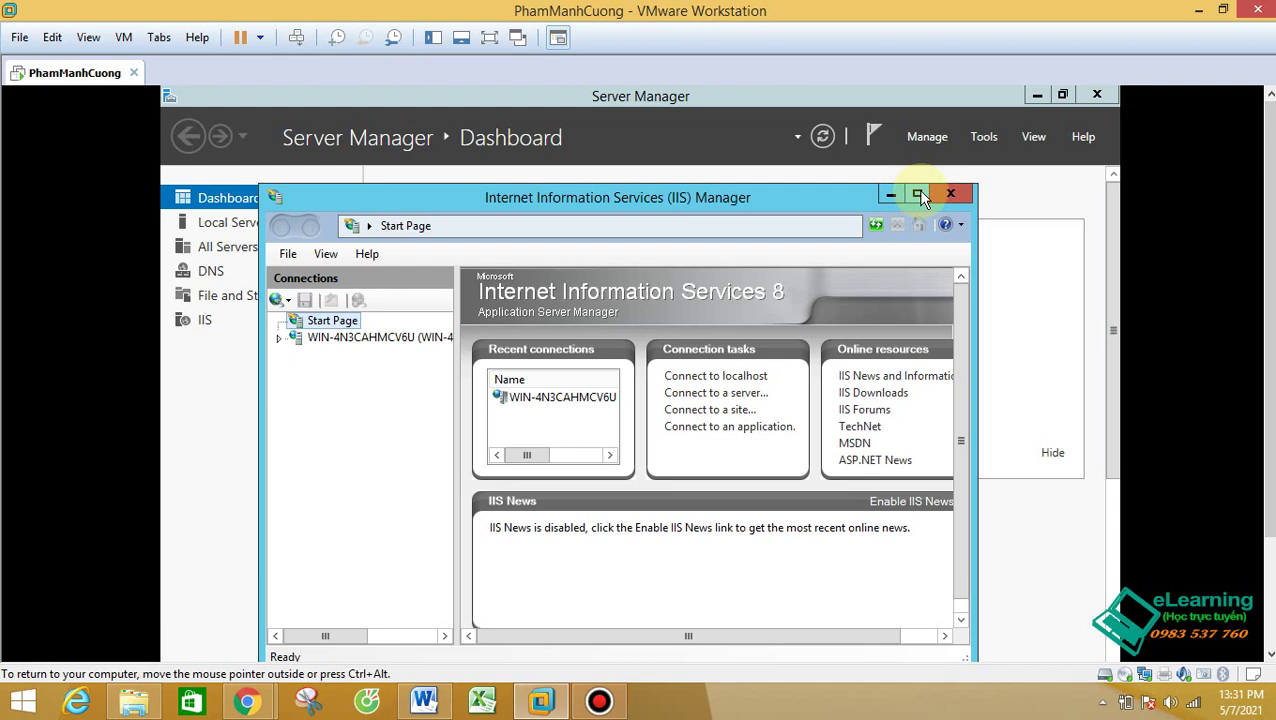
{"action": "left_click", "coordinate": [920, 189]}
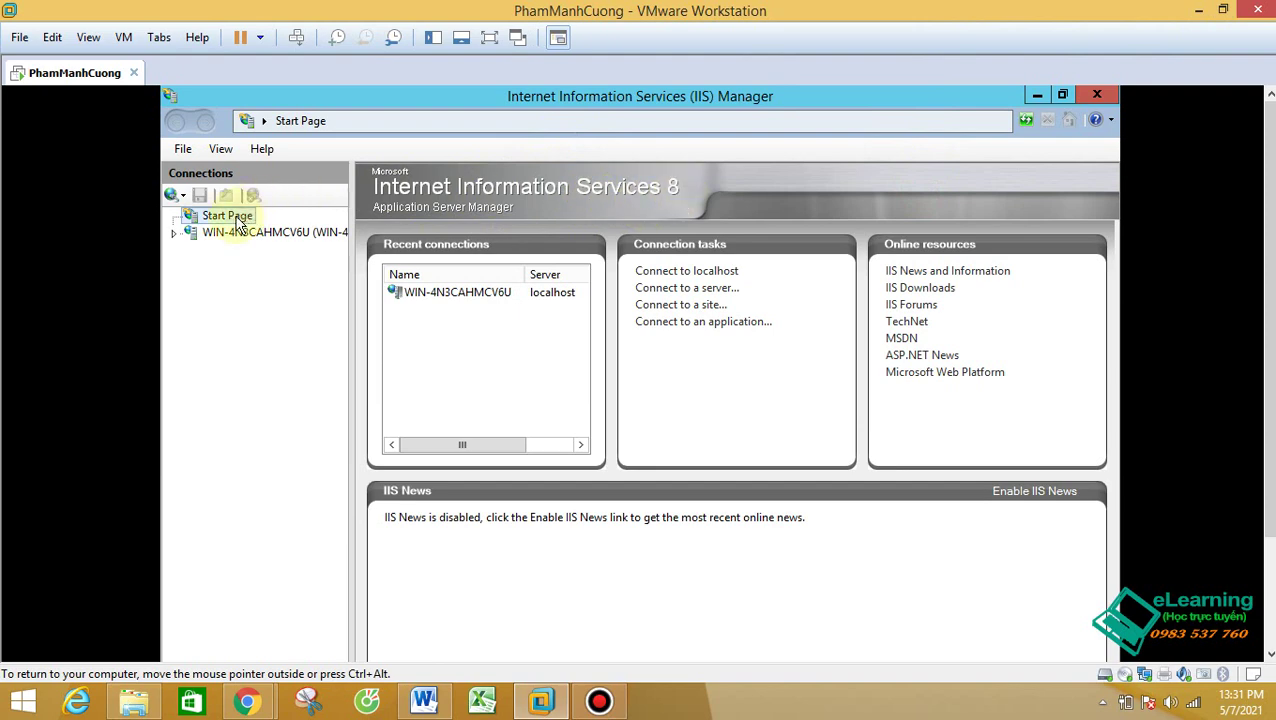
Step: Open the local server node, answer Yes to the Web Platform prompt, and expand Sites showing test
{"action": "left_click", "coordinate": [190, 218]}
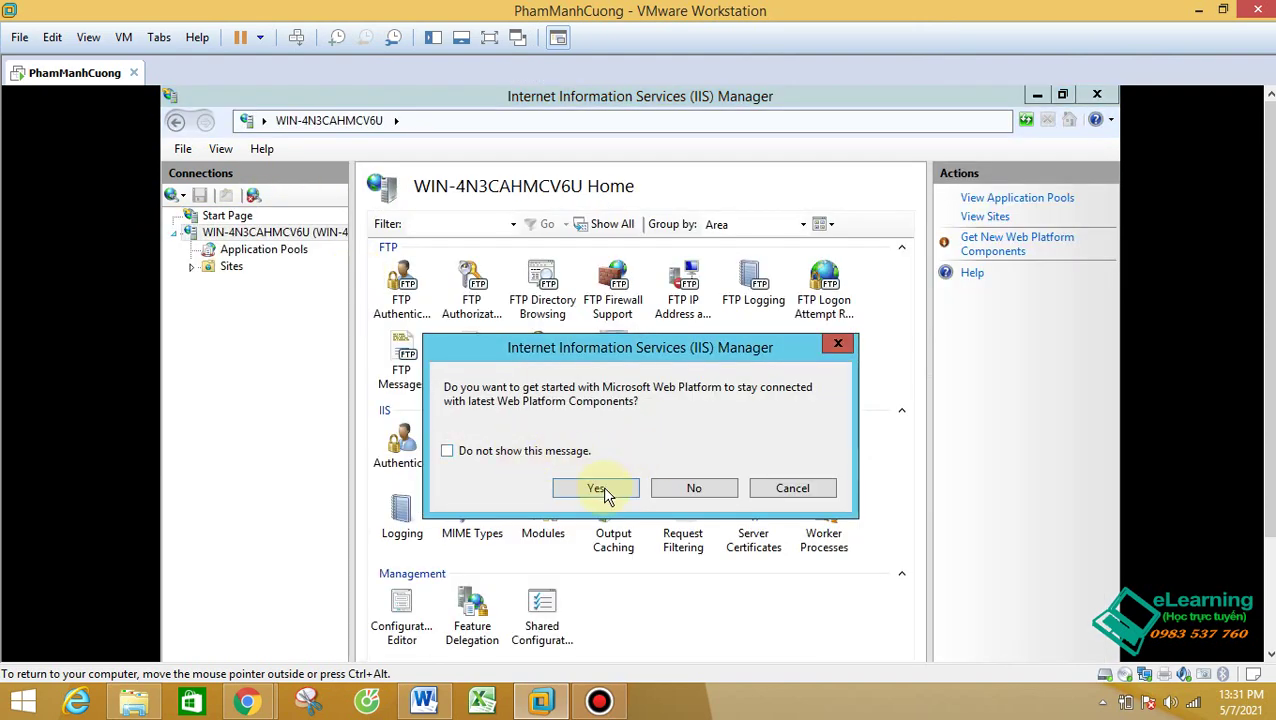
{"action": "left_click", "coordinate": [597, 488]}
{"action": "left_click_drag", "start_coordinate": [353, 311], "coordinate": [397, 311]}
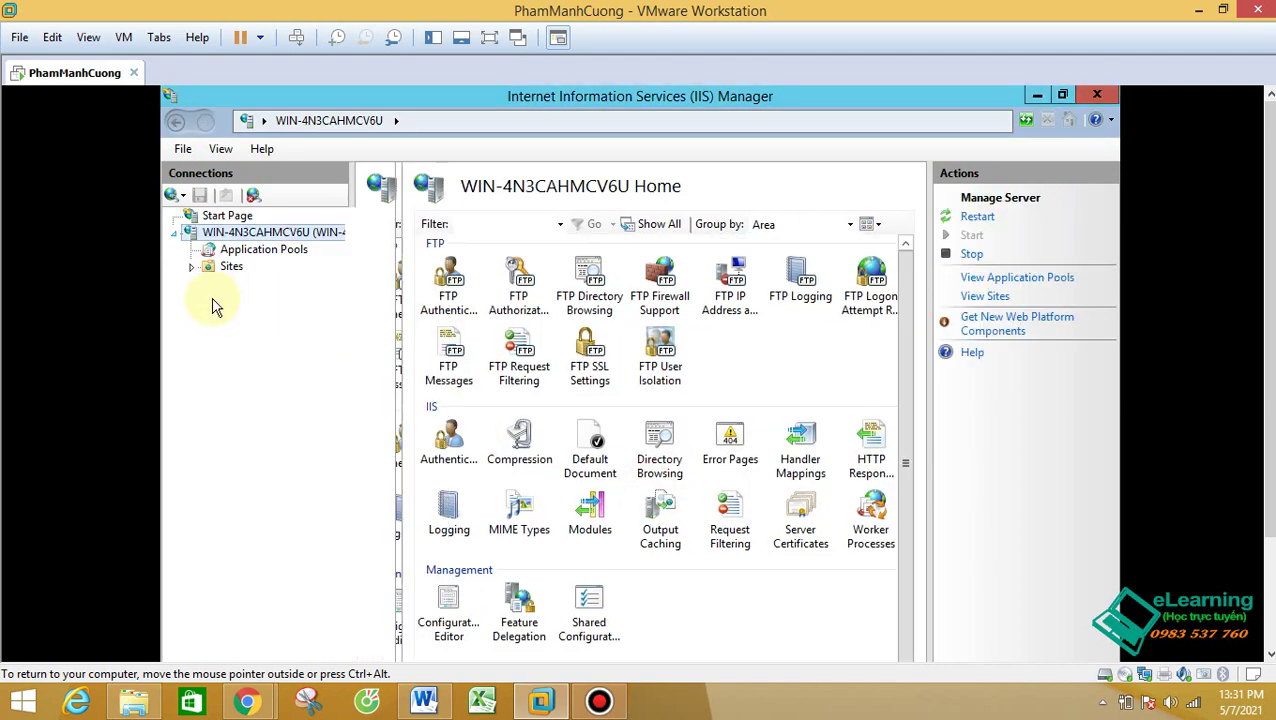
{"action": "left_click", "coordinate": [191, 266]}
{"action": "left_click", "coordinate": [246, 285]}
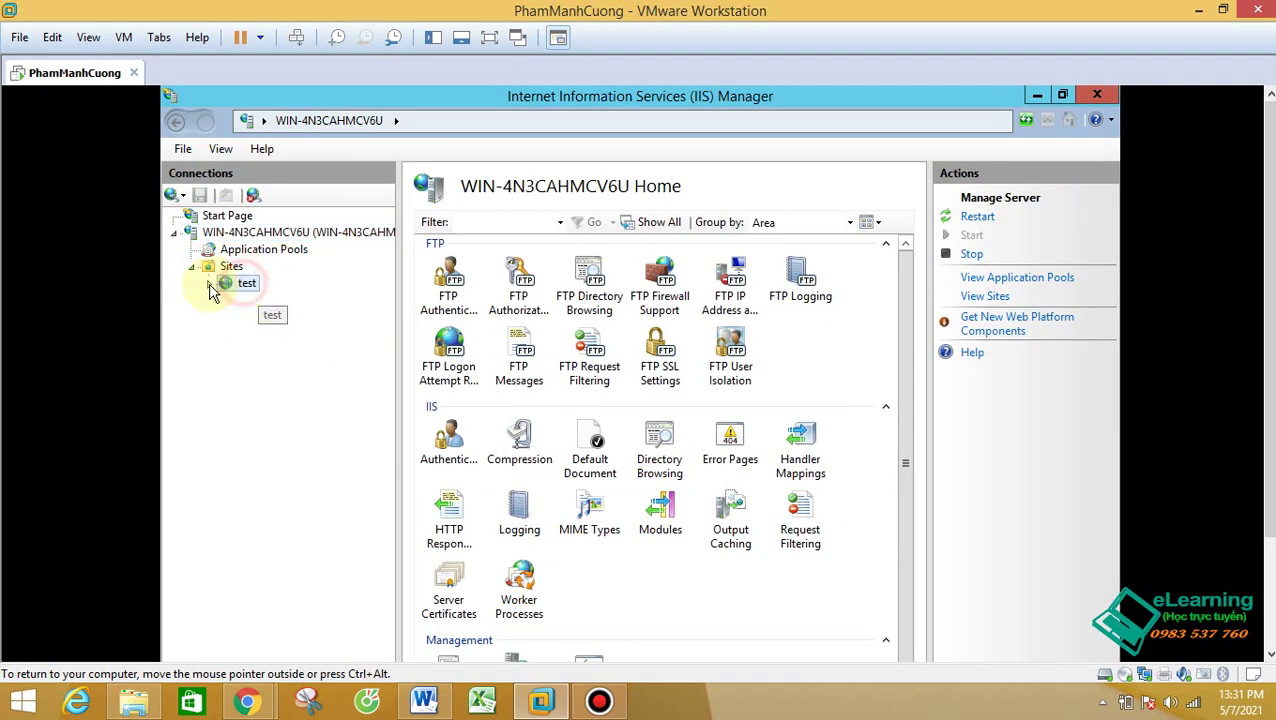
{"action": "left_click", "coordinate": [231, 267]}
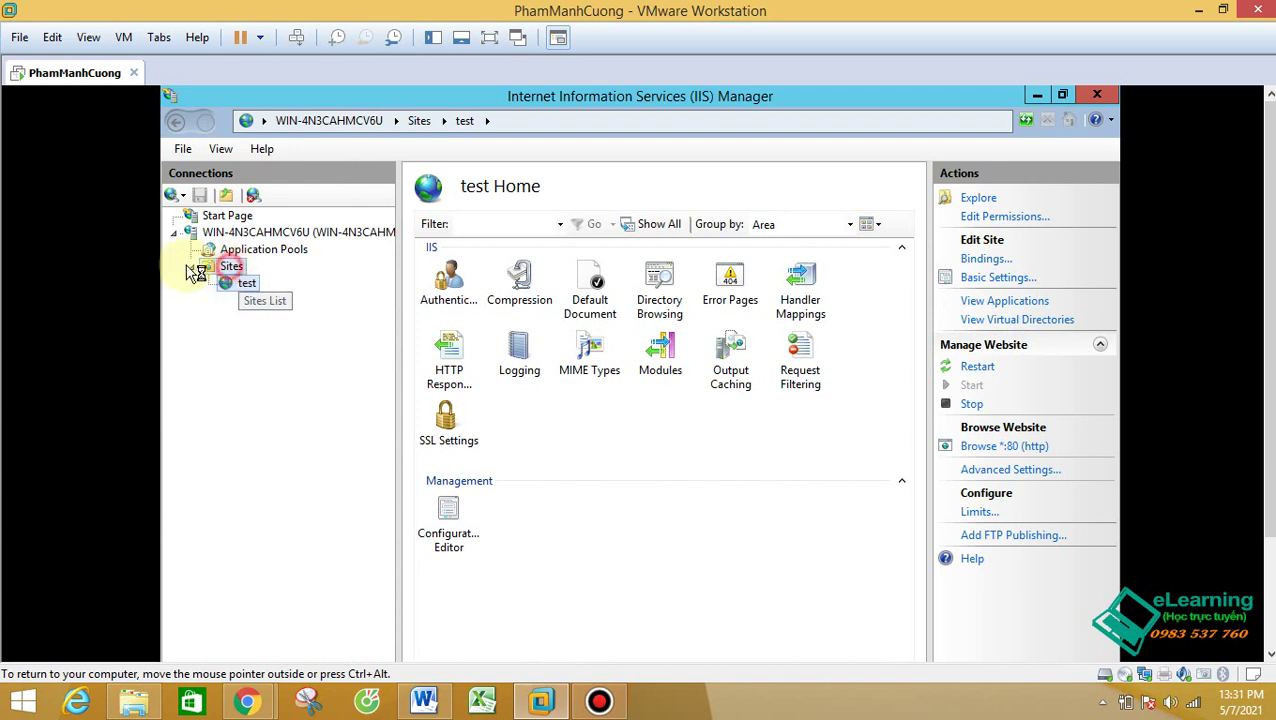
{"action": "left_click", "coordinate": [191, 266]}
Step: Start a new FTP site named 'dich vu ftp' with physical path C:\DichVuFTP
{"action": "right_click", "coordinate": [227, 235]}
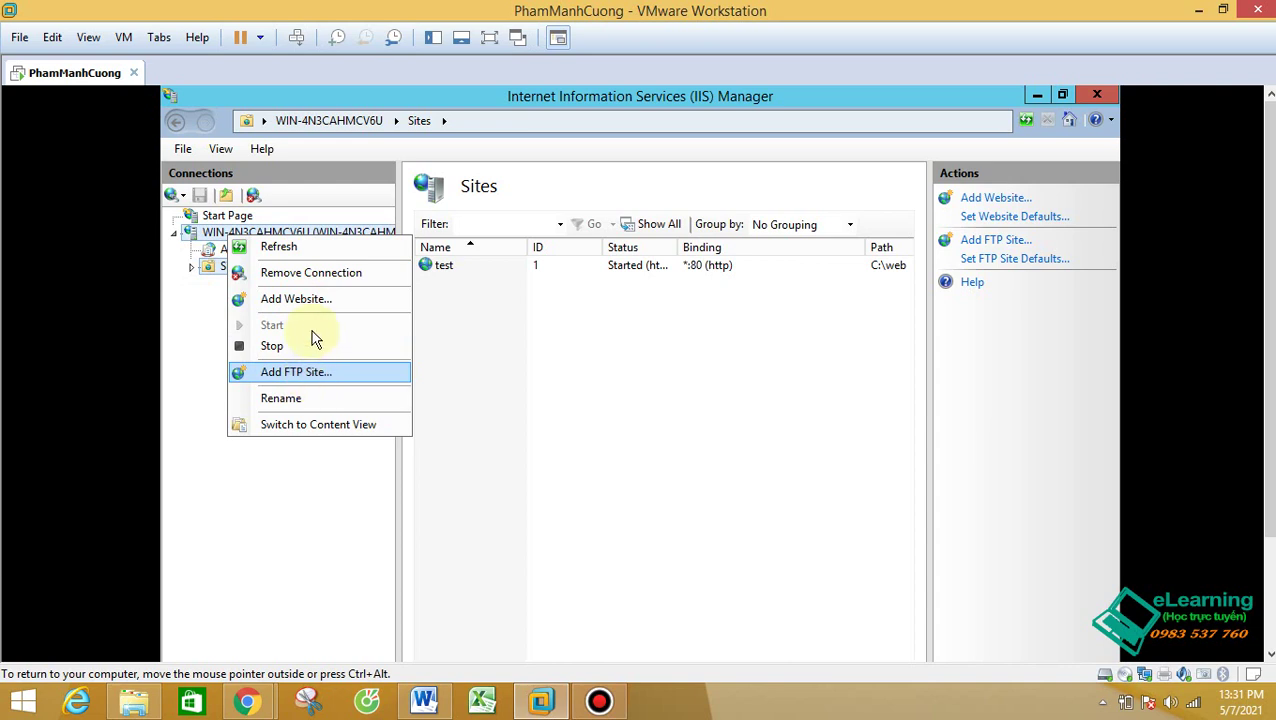
{"action": "left_click", "coordinate": [301, 374]}
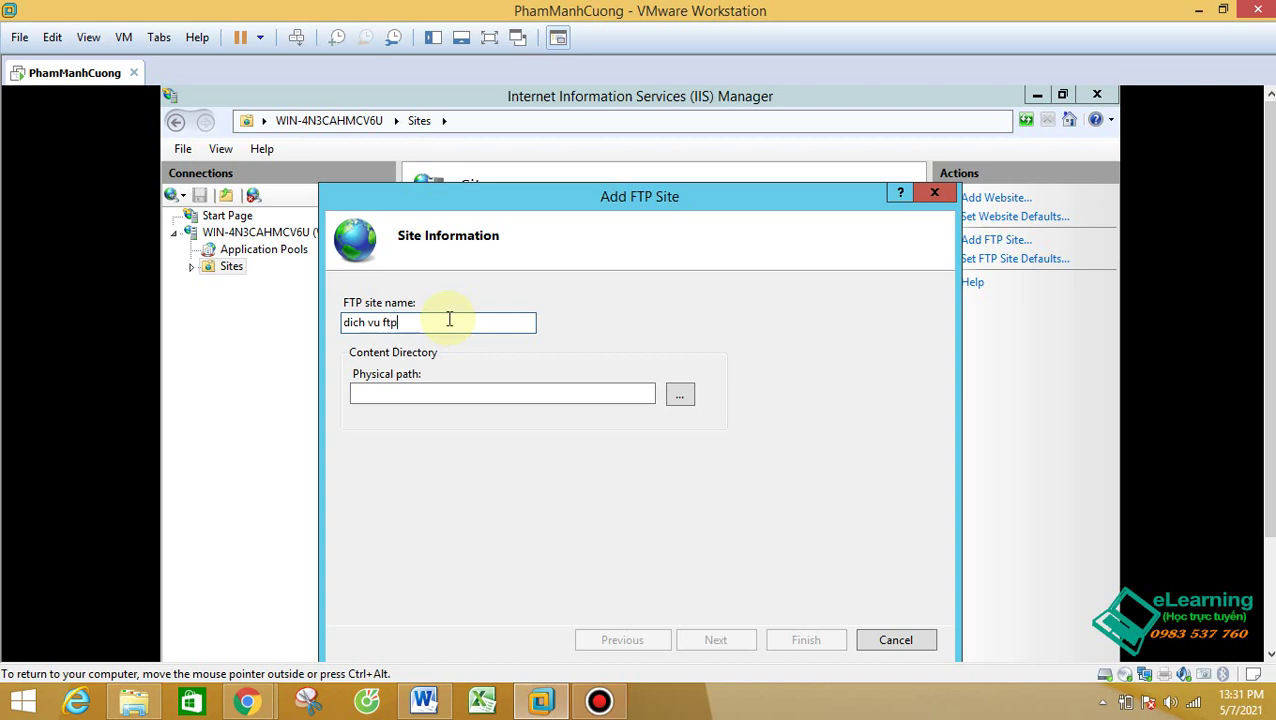
{"action": "left_click", "coordinate": [681, 393]}
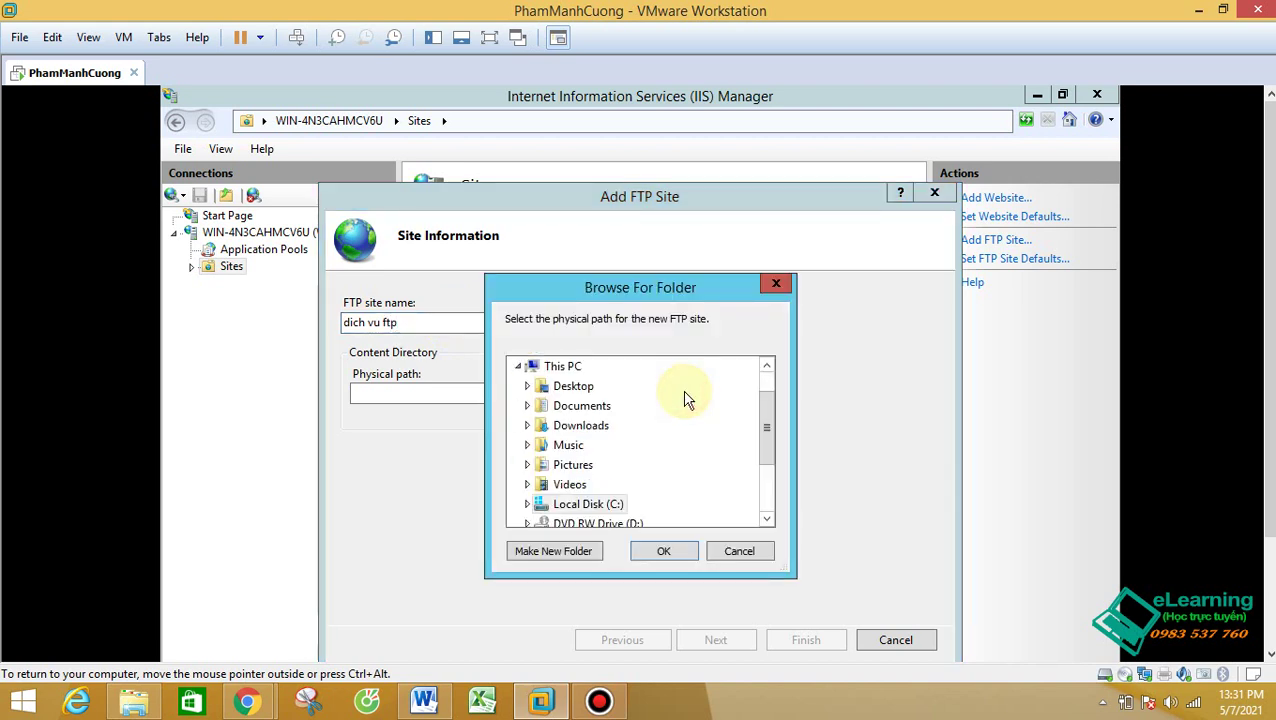
{"action": "left_click", "coordinate": [528, 505]}
{"action": "left_click", "coordinate": [607, 396]}
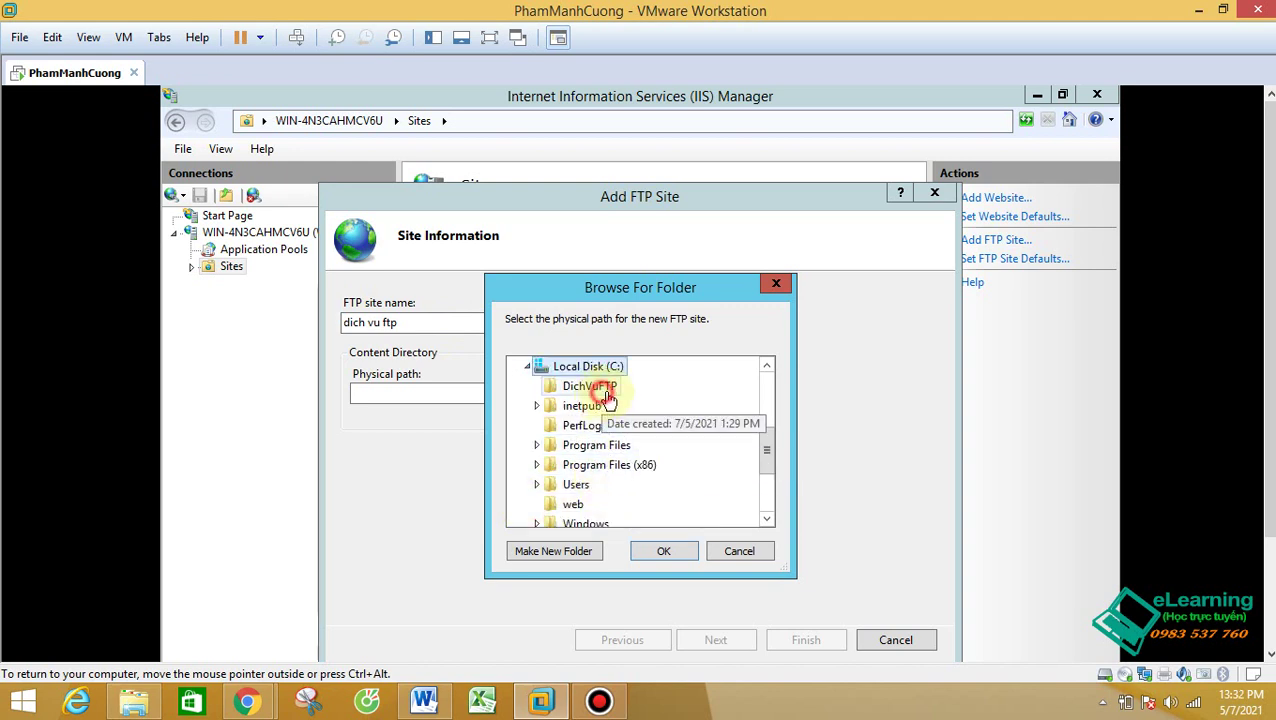
{"action": "left_click", "coordinate": [665, 550]}
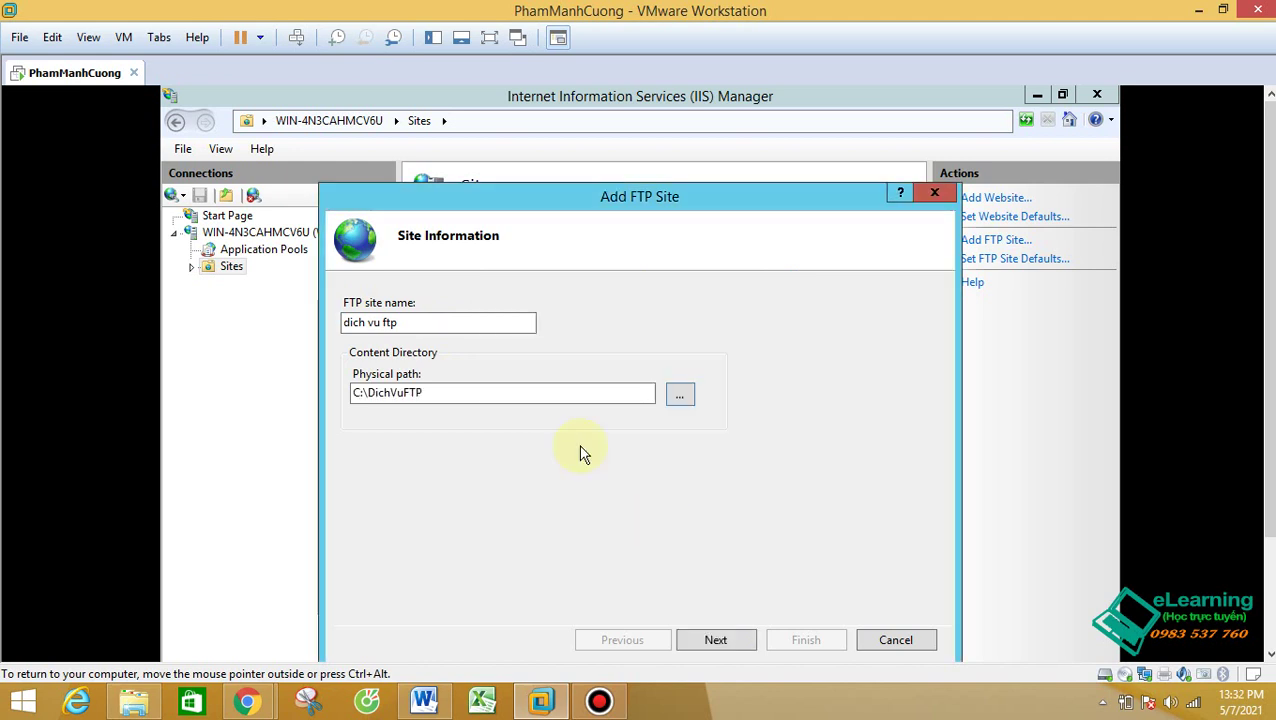
Step: Bind the FTP site to IP 192.167.51.51 on port 21 with No SSL
{"action": "left_click", "coordinate": [712, 640]}
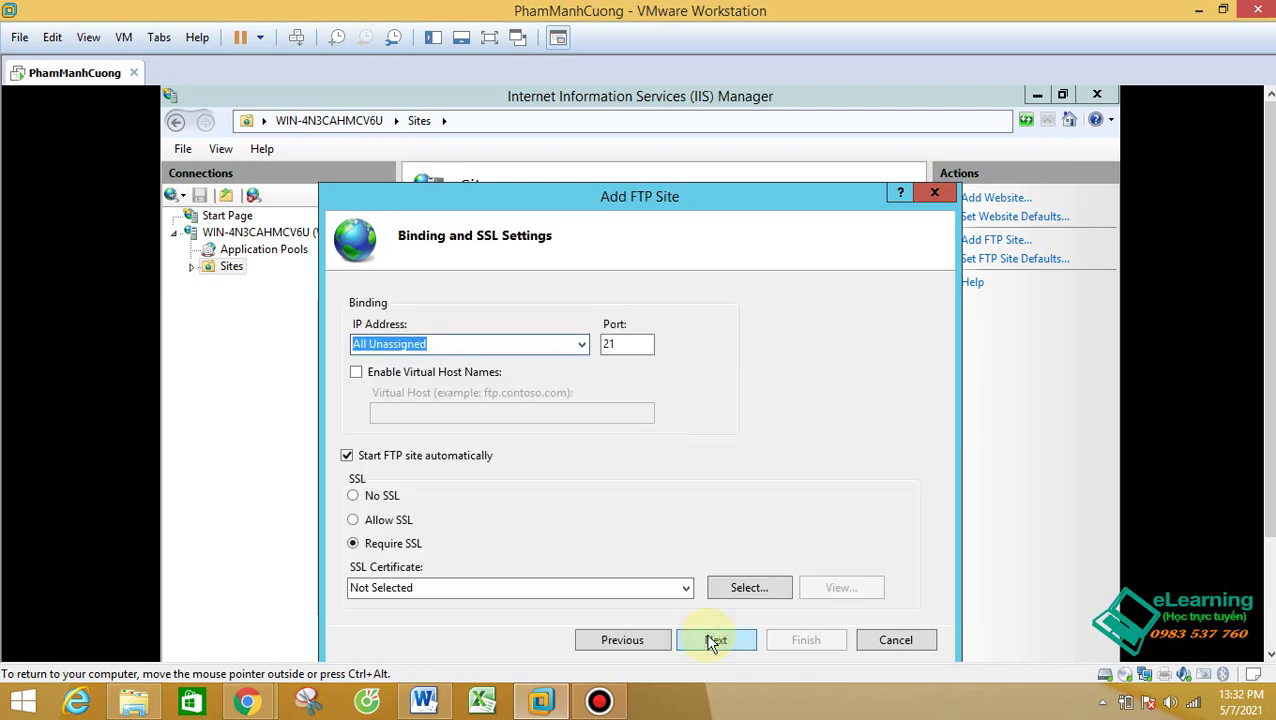
{"action": "left_click", "coordinate": [581, 344]}
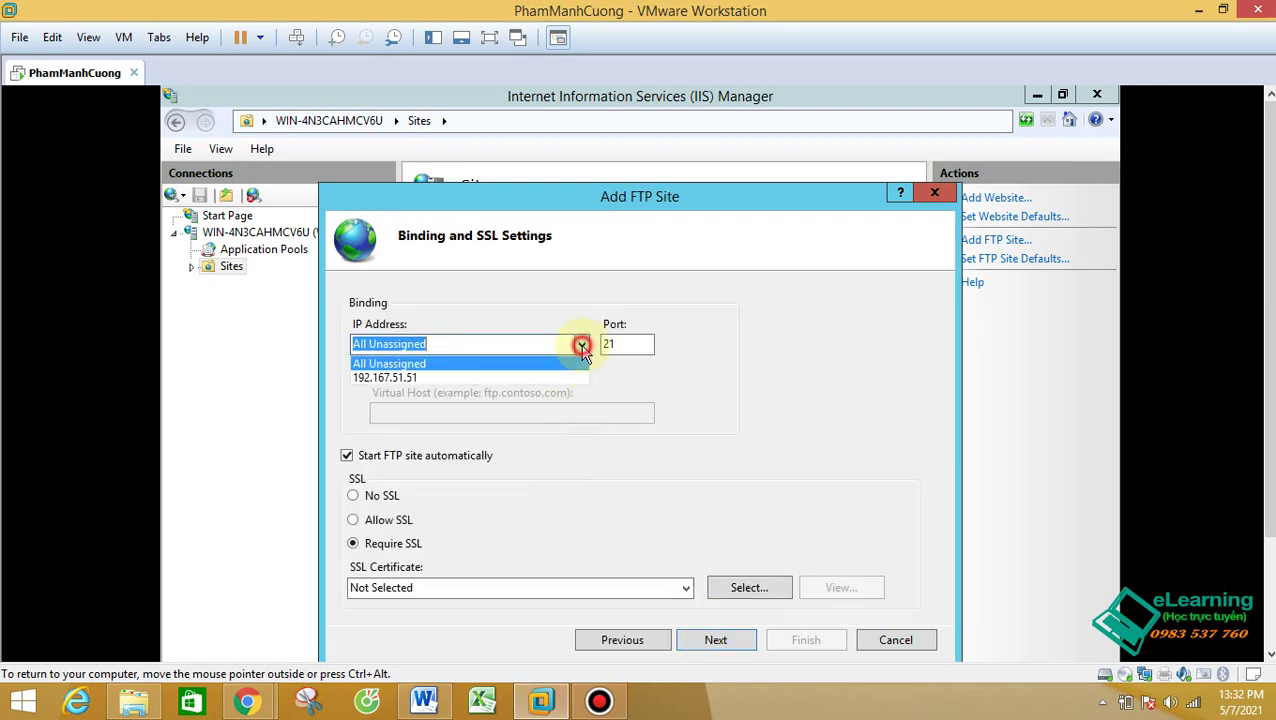
{"action": "left_click", "coordinate": [383, 378]}
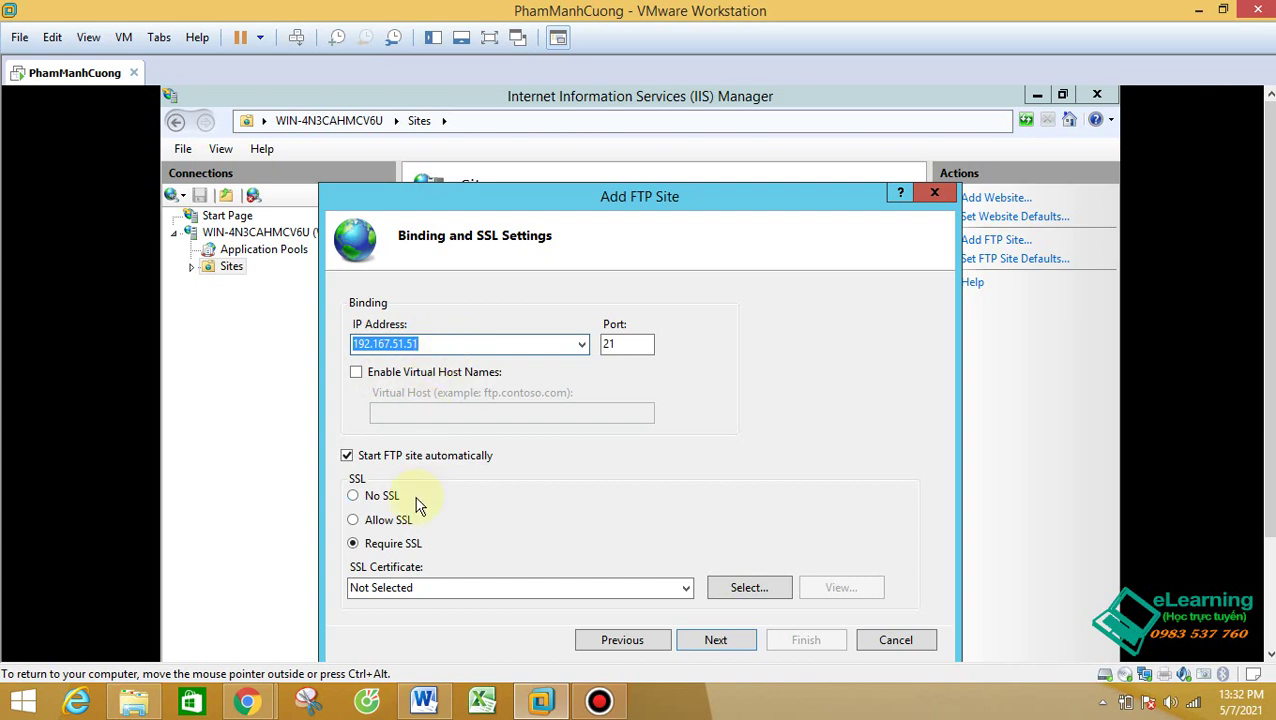
{"action": "left_click", "coordinate": [384, 496]}
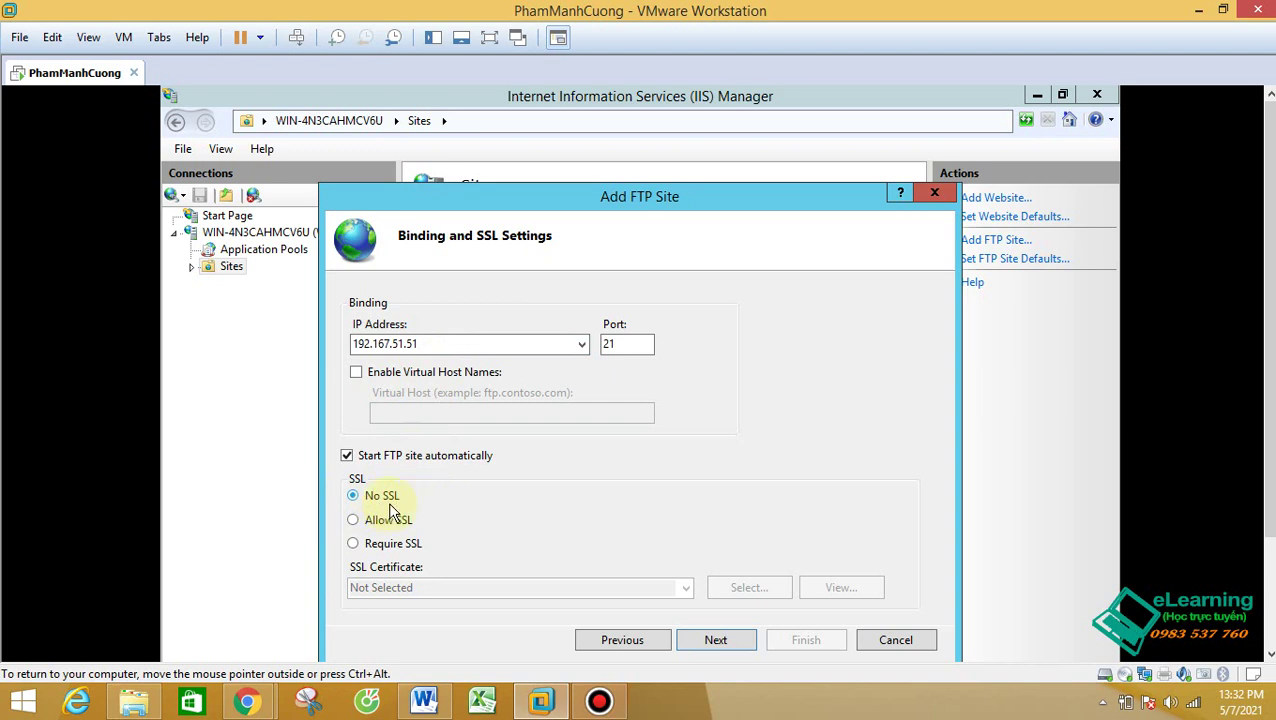
{"action": "left_click", "coordinate": [716, 640]}
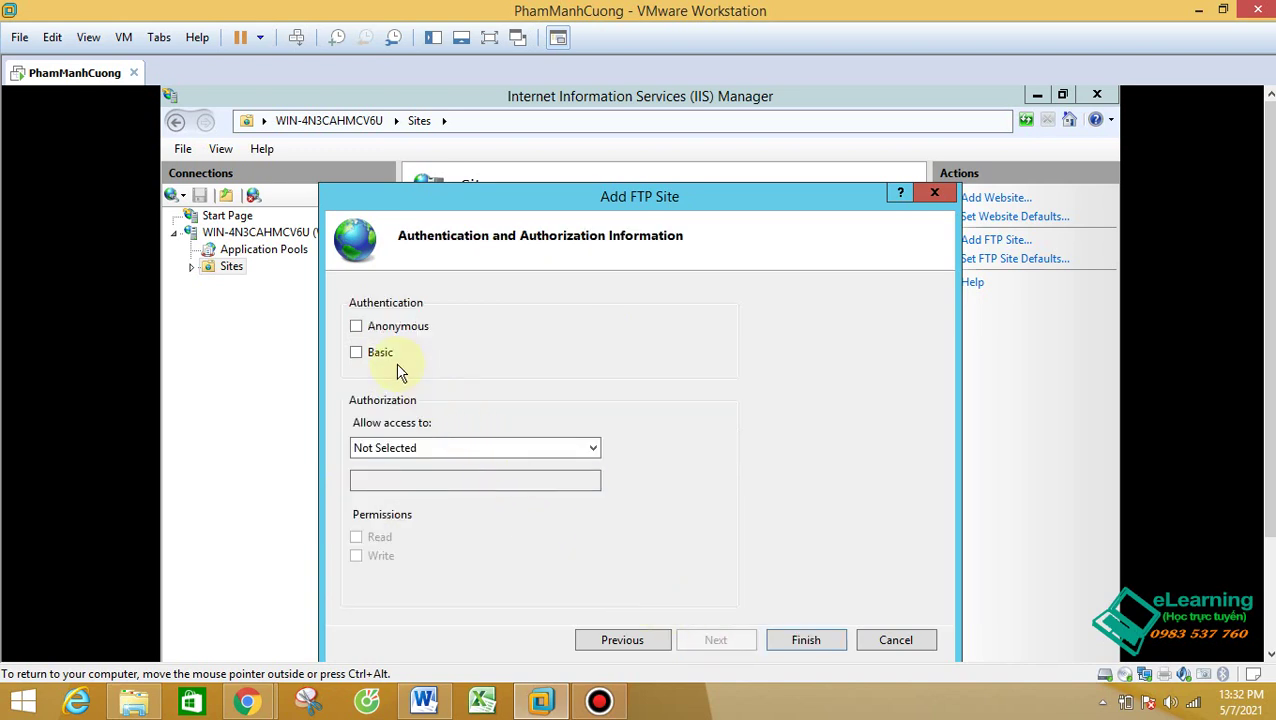
Step: Enable Basic authentication, grant userftp Read and Write access, and finish creating 'dich vu ftp'
{"action": "left_click", "coordinate": [378, 353]}
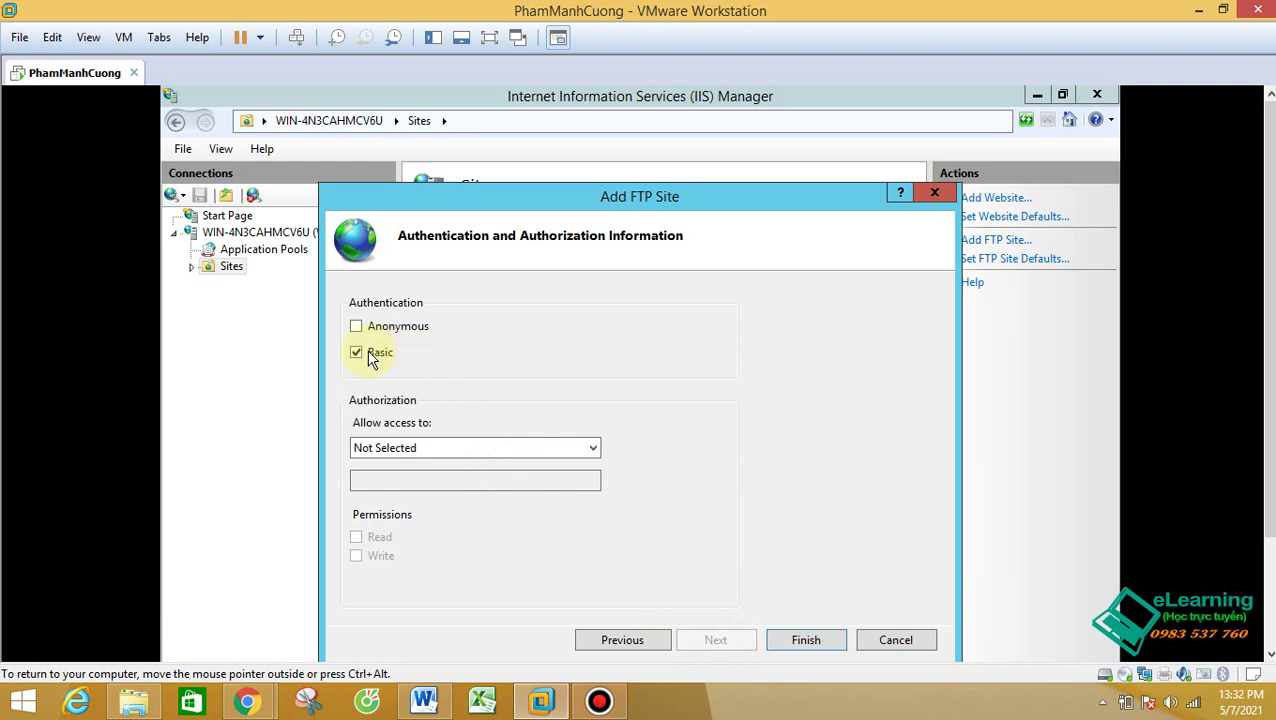
{"action": "left_click", "coordinate": [398, 450]}
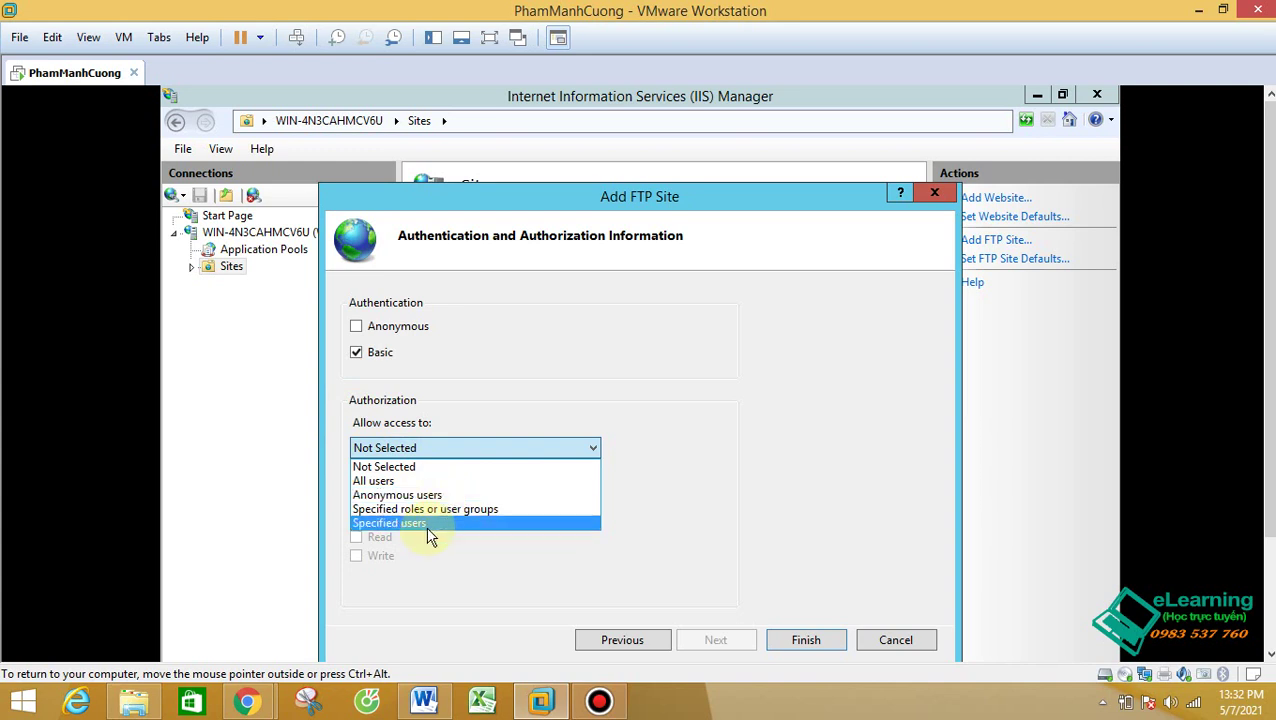
{"action": "left_click", "coordinate": [428, 524]}
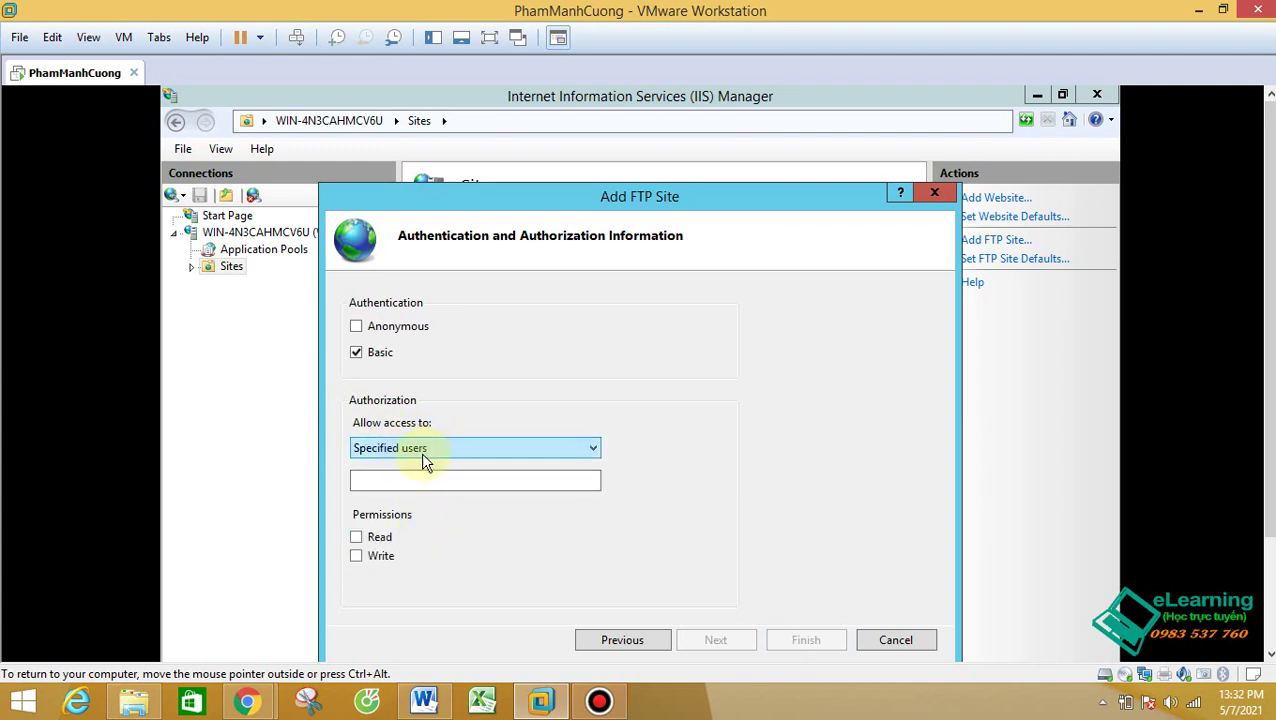
{"action": "left_click", "coordinate": [402, 484]}
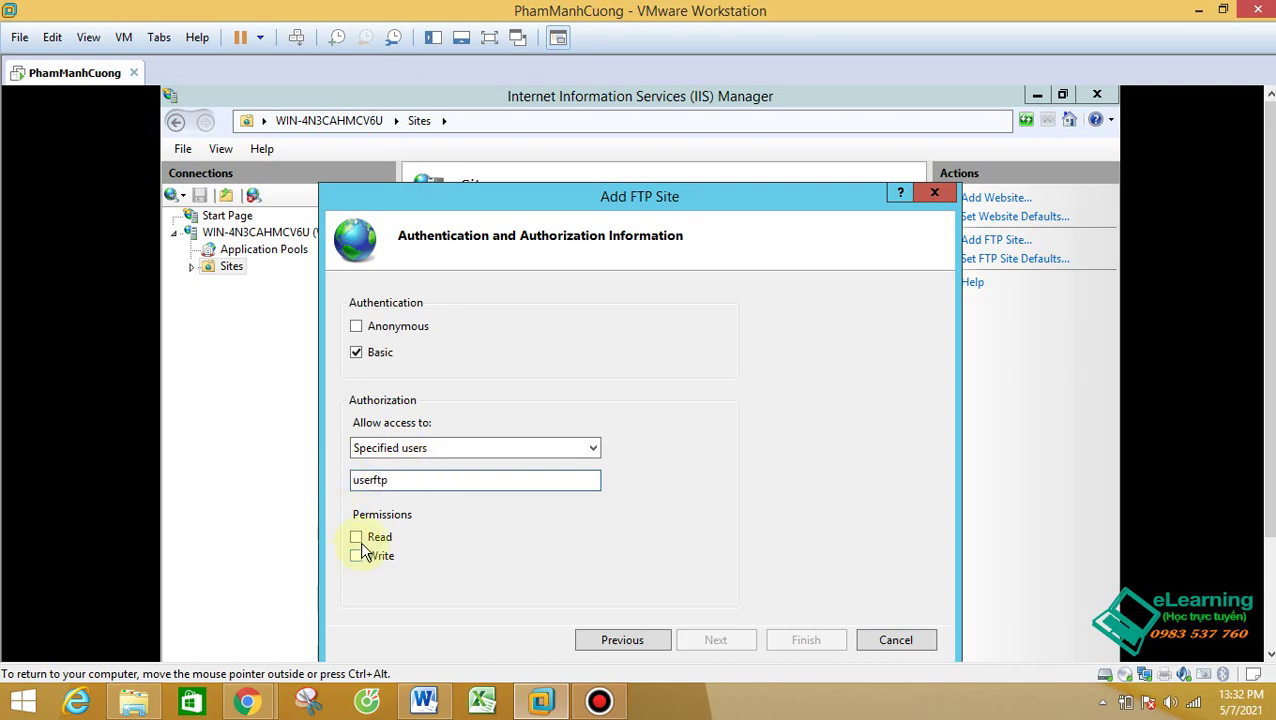
{"action": "left_click", "coordinate": [356, 537]}
{"action": "left_click", "coordinate": [357, 556]}
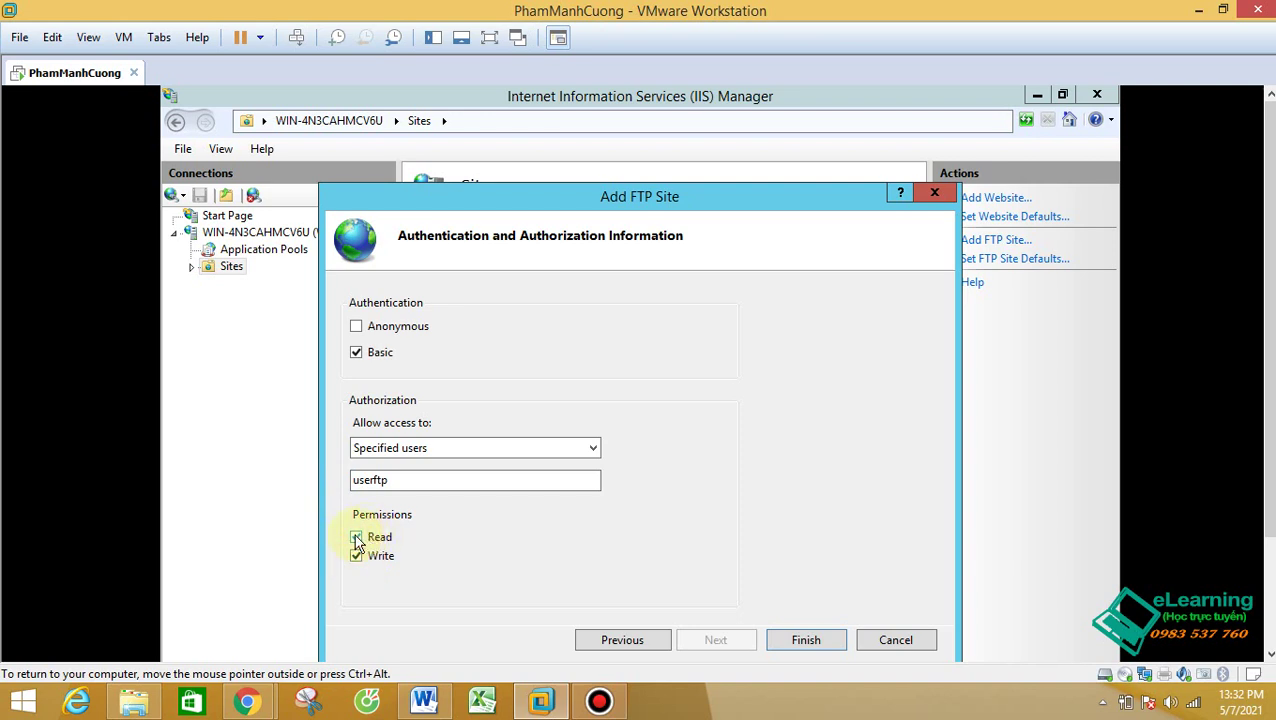
{"action": "left_click", "coordinate": [808, 641]}
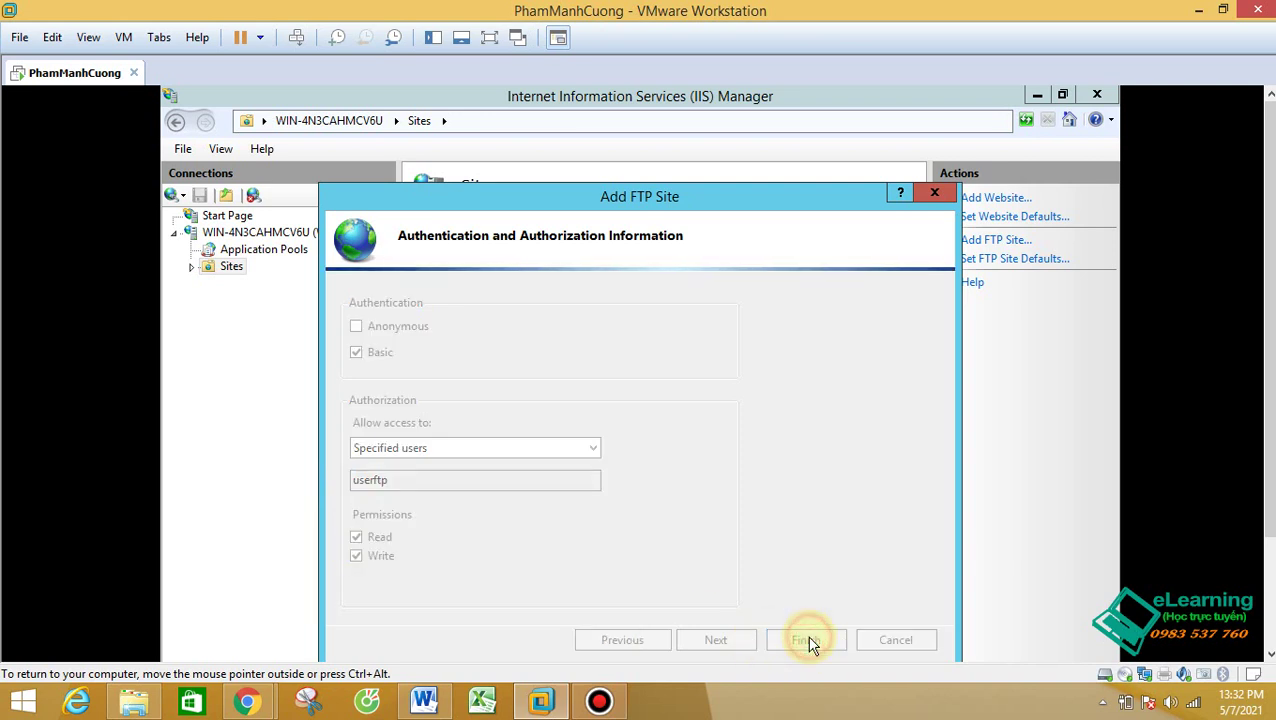
{"action": "left_click", "coordinate": [529, 270]}
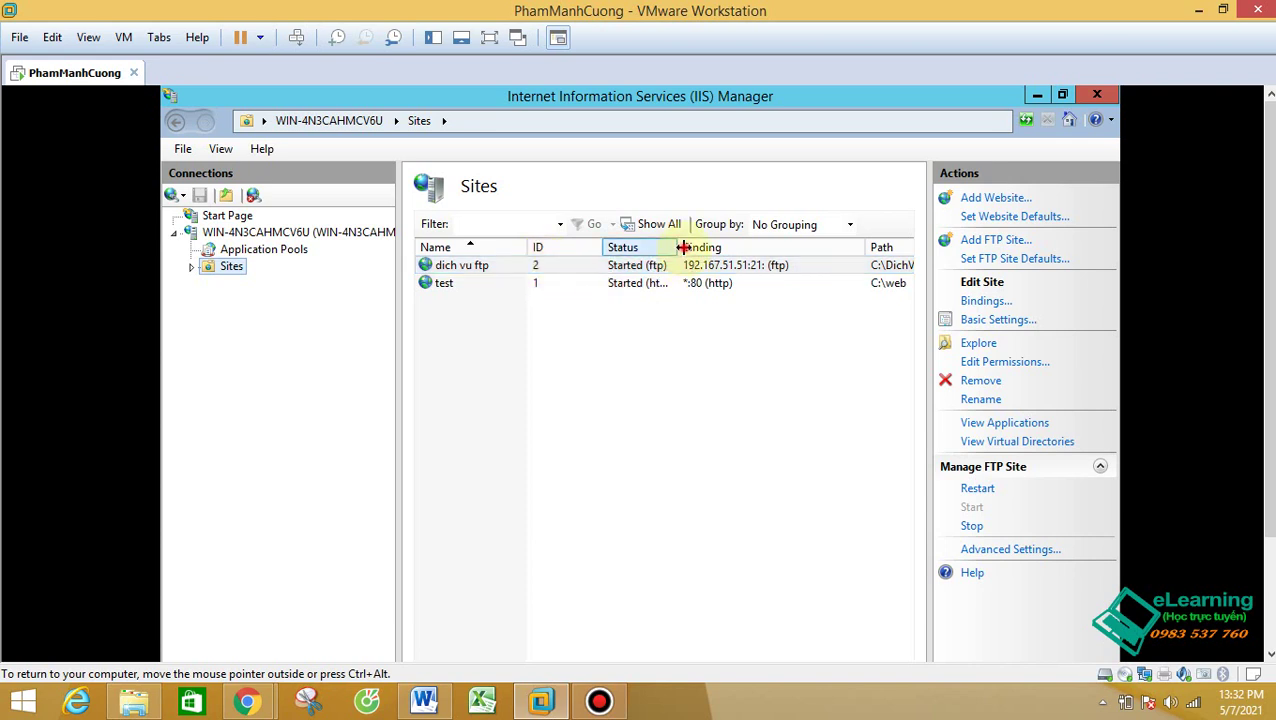
Step: Widen the Status column so both sites, dich vu ftp and test, show as Started
{"action": "left_click_drag", "start_coordinate": [679, 254], "coordinate": [728, 254]}
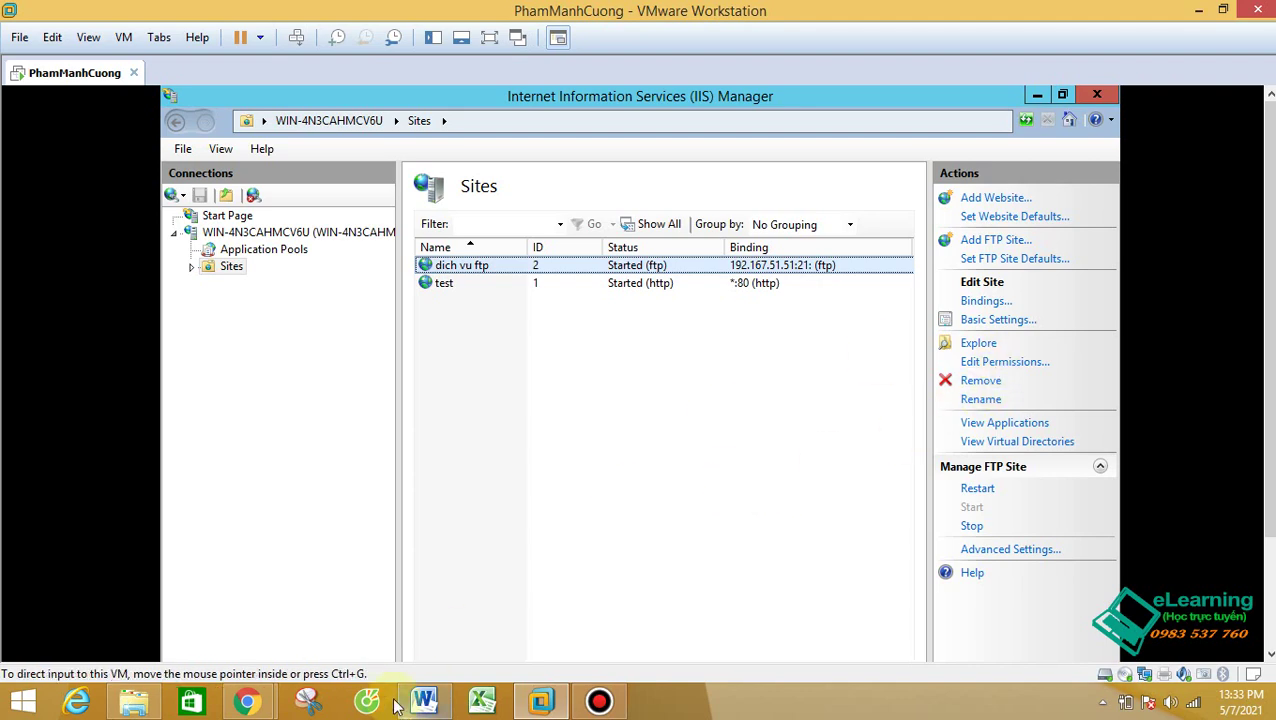
{"action": "scroll", "coordinate": [1091, 236], "scroll_direction": "down", "scroll_amount": 3}
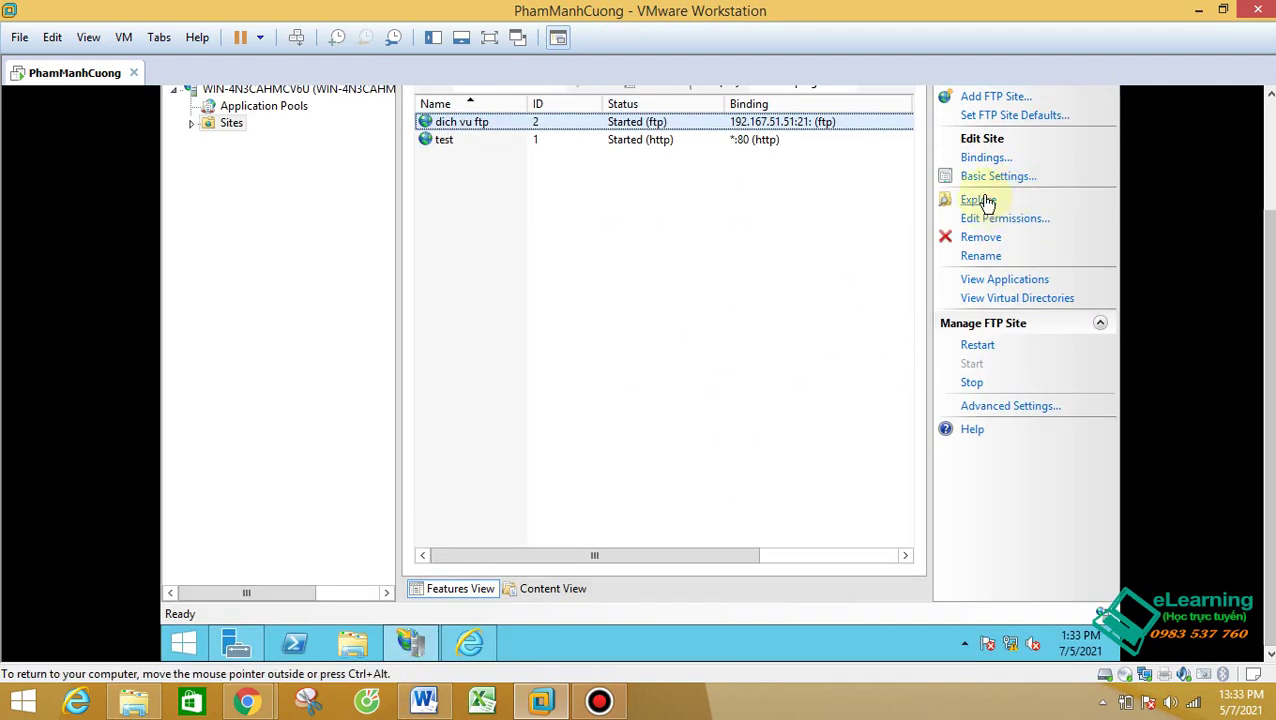
Step: In the VM's File Explorer, go to ftp://192.167.51.51
{"action": "left_click", "coordinate": [360, 648]}
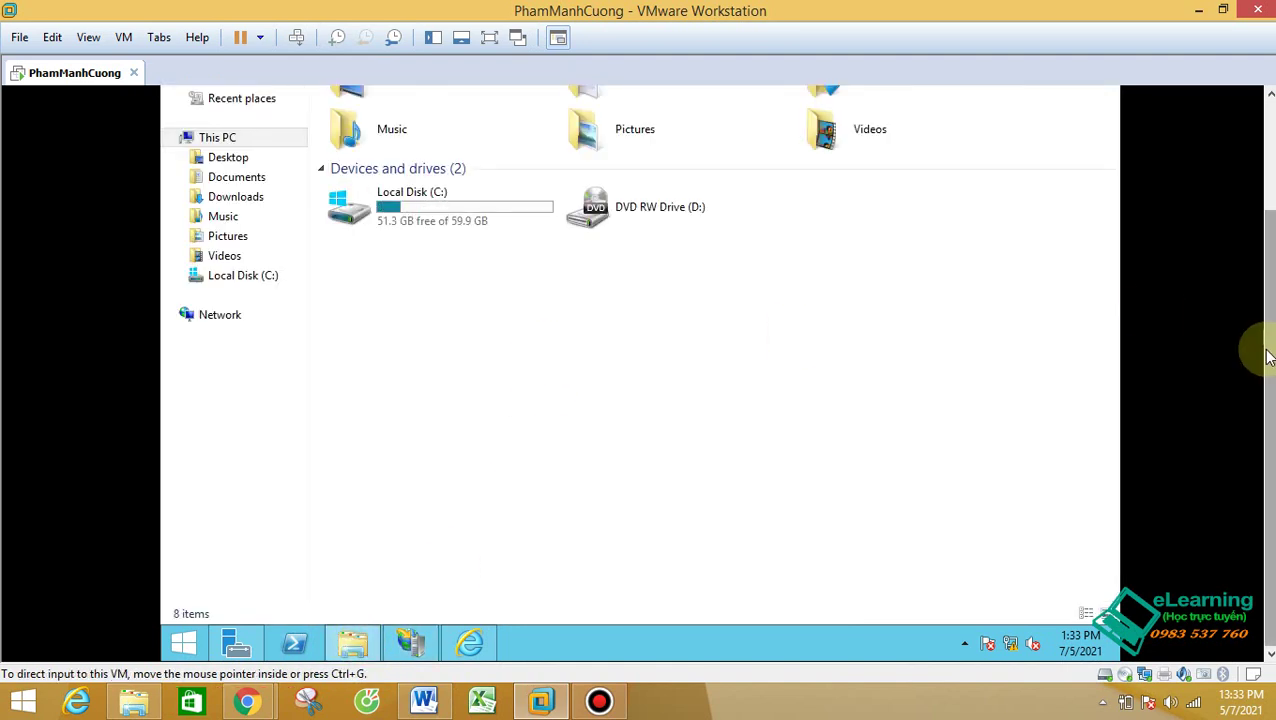
{"action": "left_click_drag", "start_coordinate": [1265, 350], "coordinate": [1268, 237]}
{"action": "left_click", "coordinate": [476, 142]}
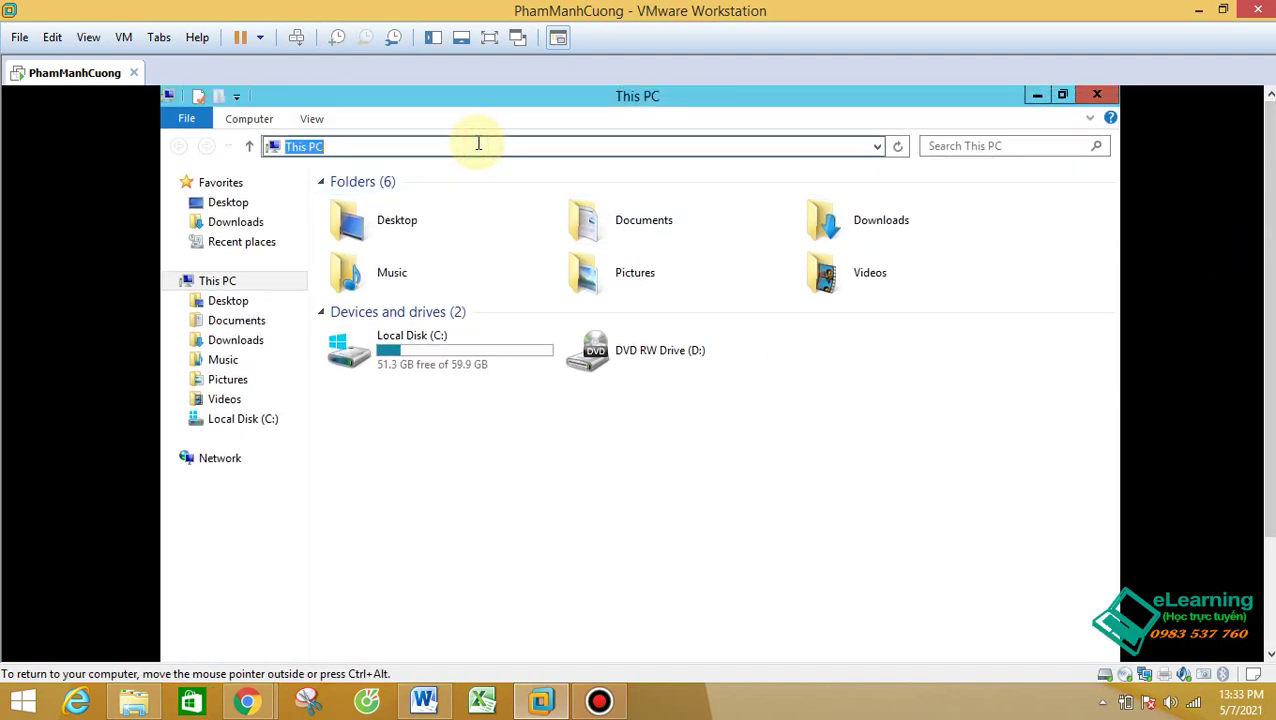
{"action": "type", "text": "h"}
{"action": "type", "text": "ft"}
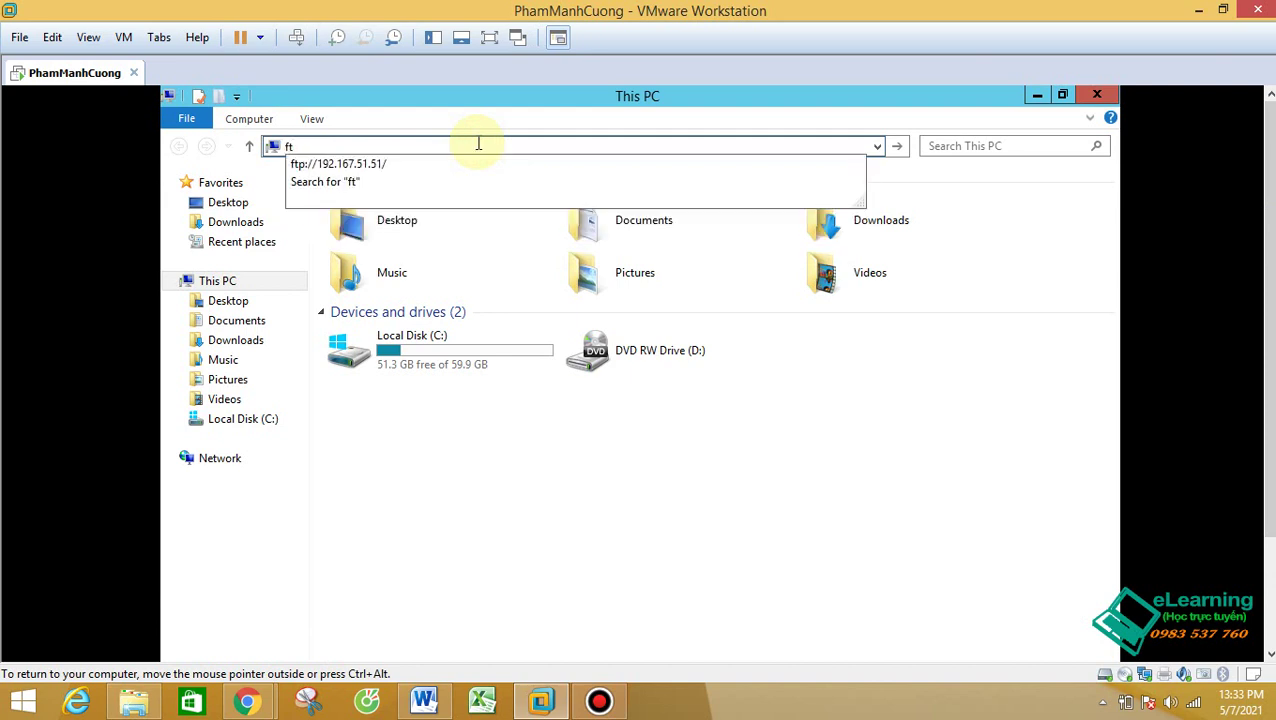
{"action": "type", "text": "p://192.167.51.51"}
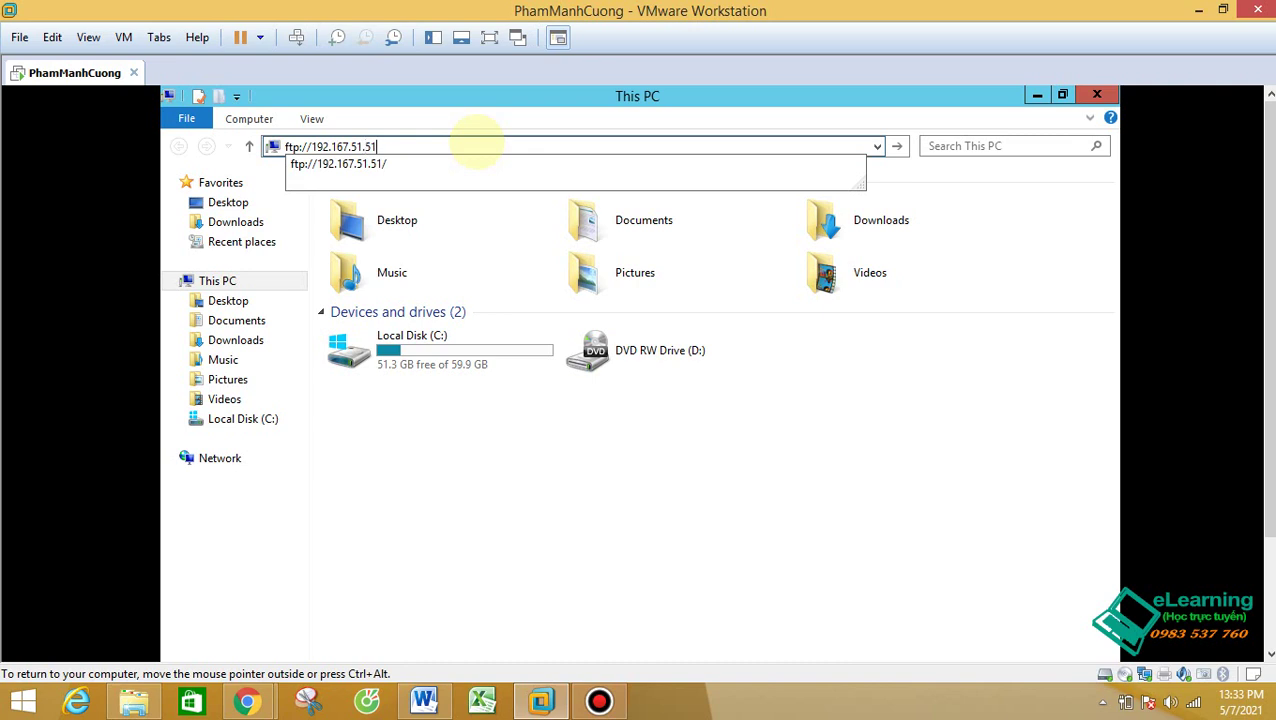
{"action": "key", "text": "Return"}
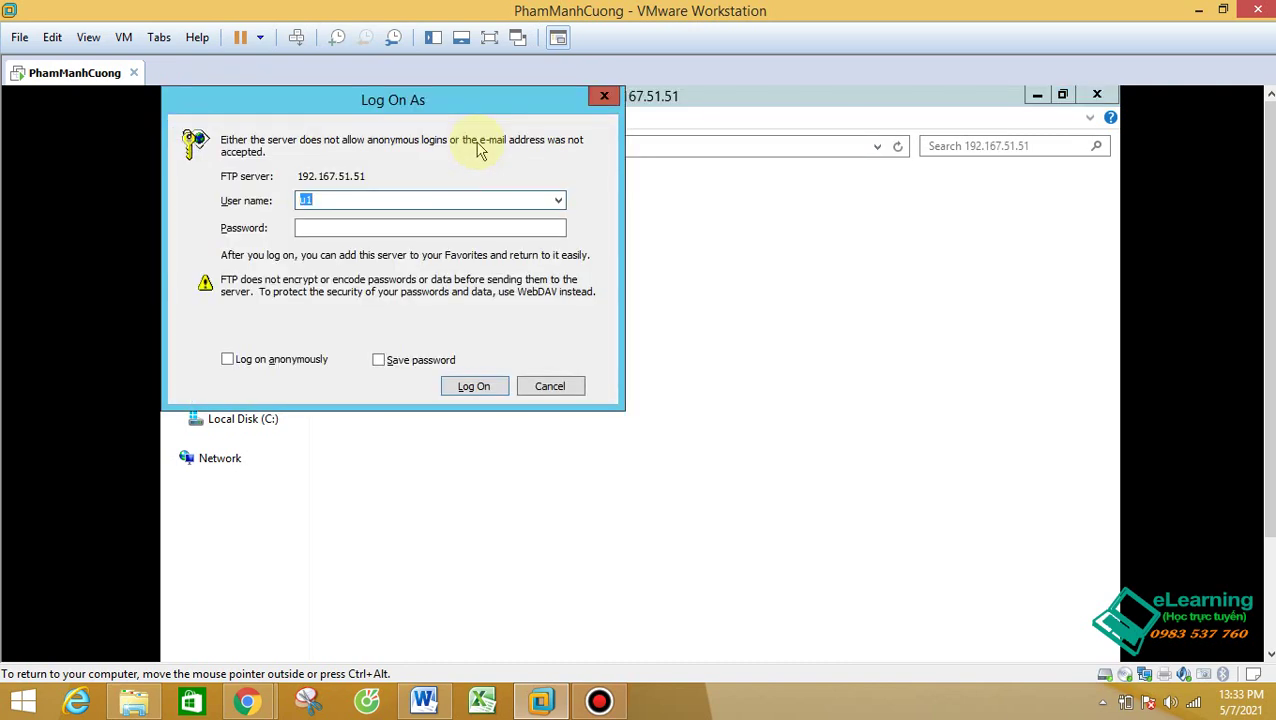
Step: Log on to the FTP server as userftp with its password
{"action": "key", "text": "BackSpace"}
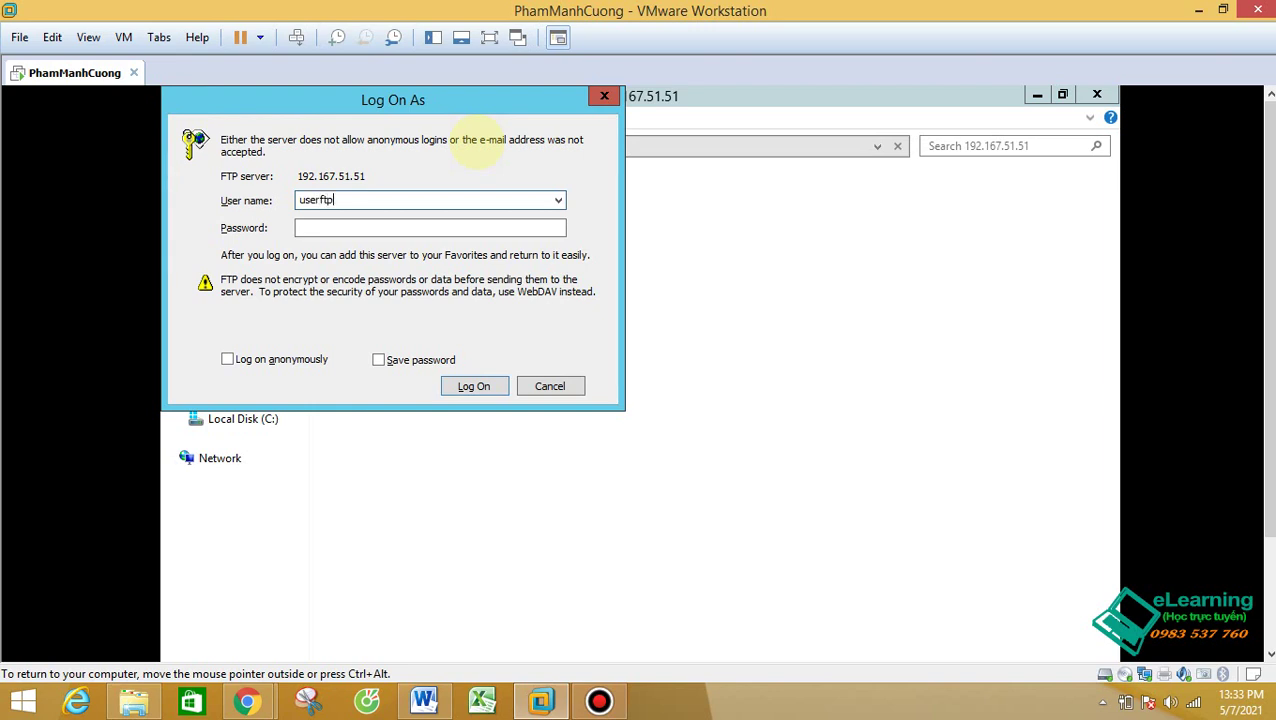
{"action": "key", "text": "Tab"}
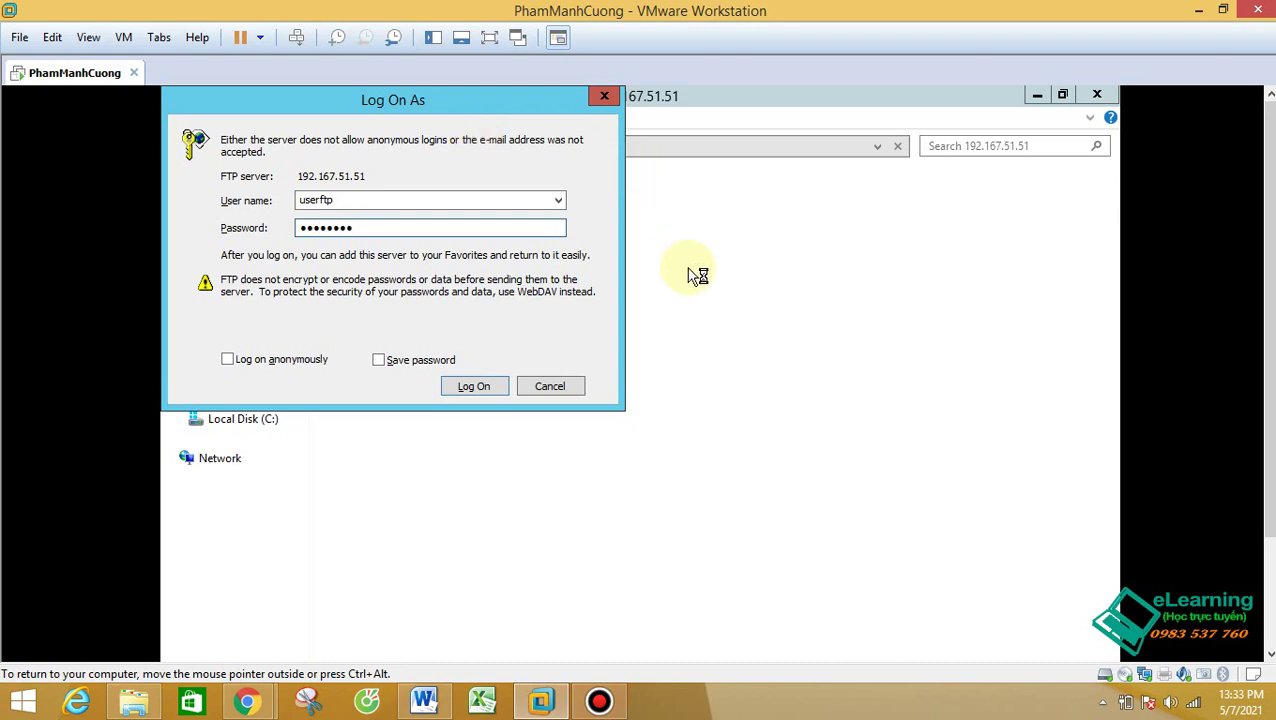
{"action": "left_click", "coordinate": [474, 386]}
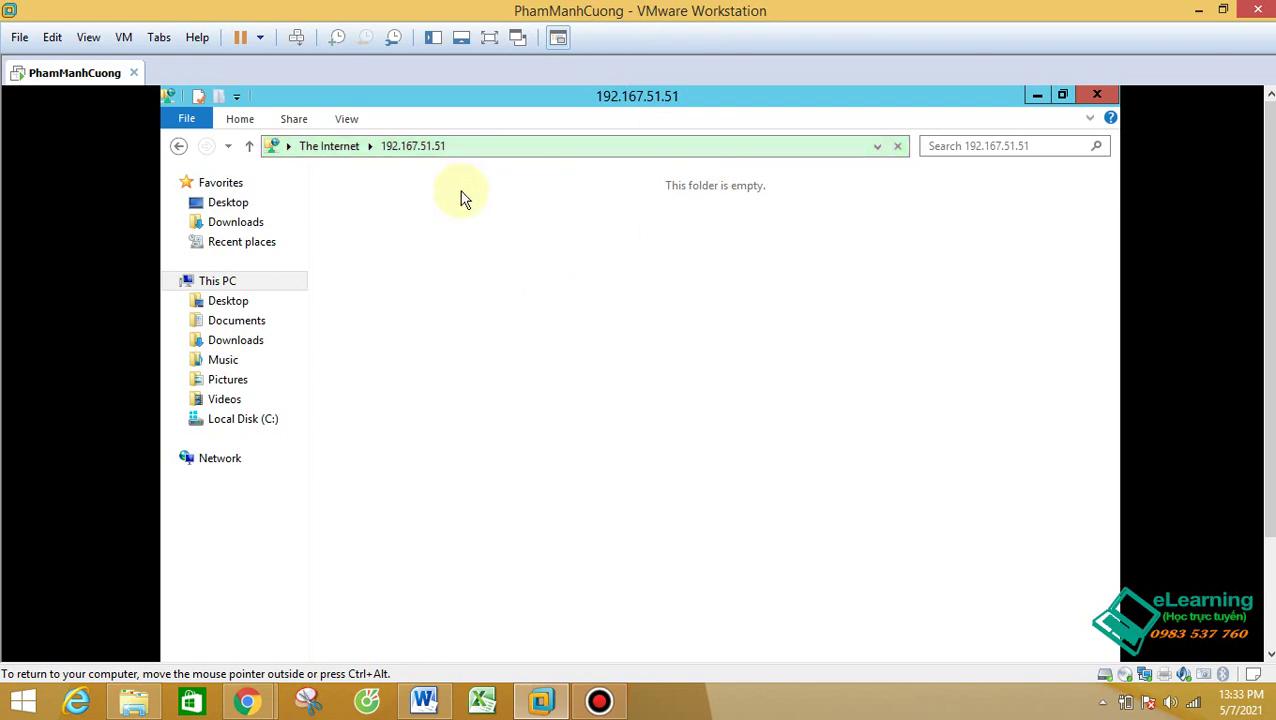
Step: Create a folder named New Folder in the FTP site's root to test write access
{"action": "right_click", "coordinate": [508, 238]}
{"action": "left_click", "coordinate": [518, 146]}
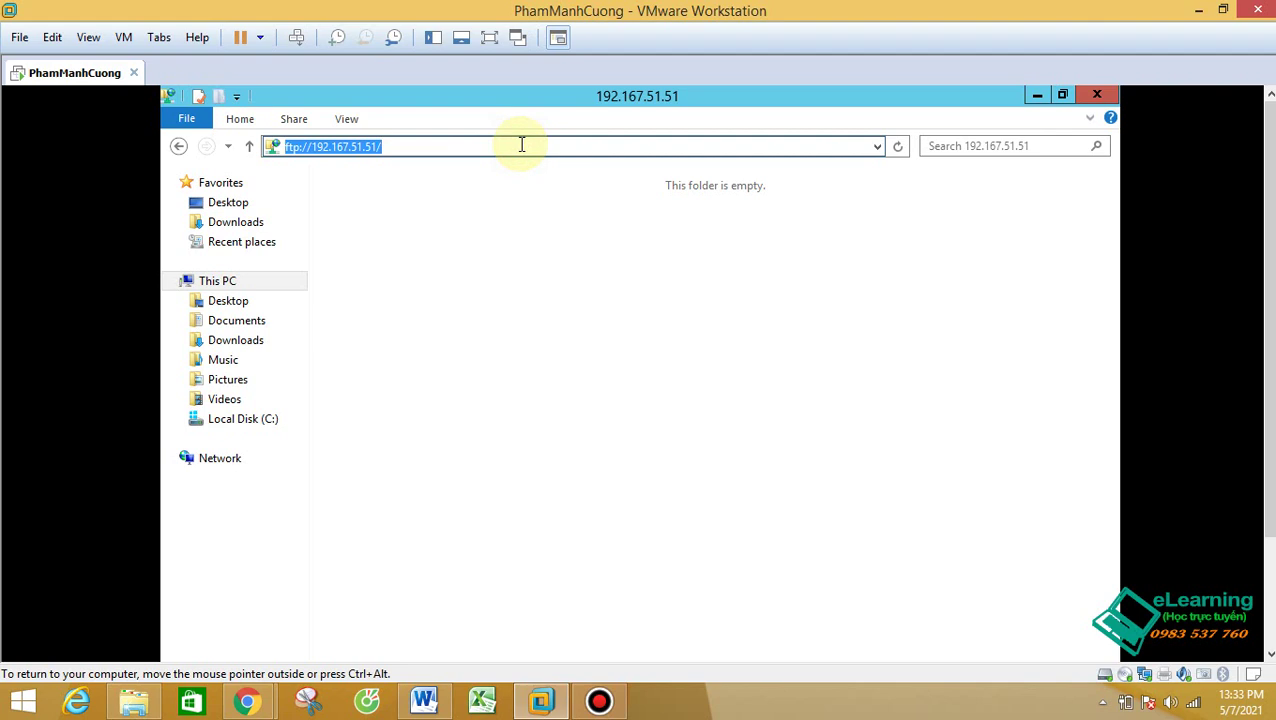
{"action": "left_click", "coordinate": [587, 245]}
{"action": "right_click", "coordinate": [587, 245]}
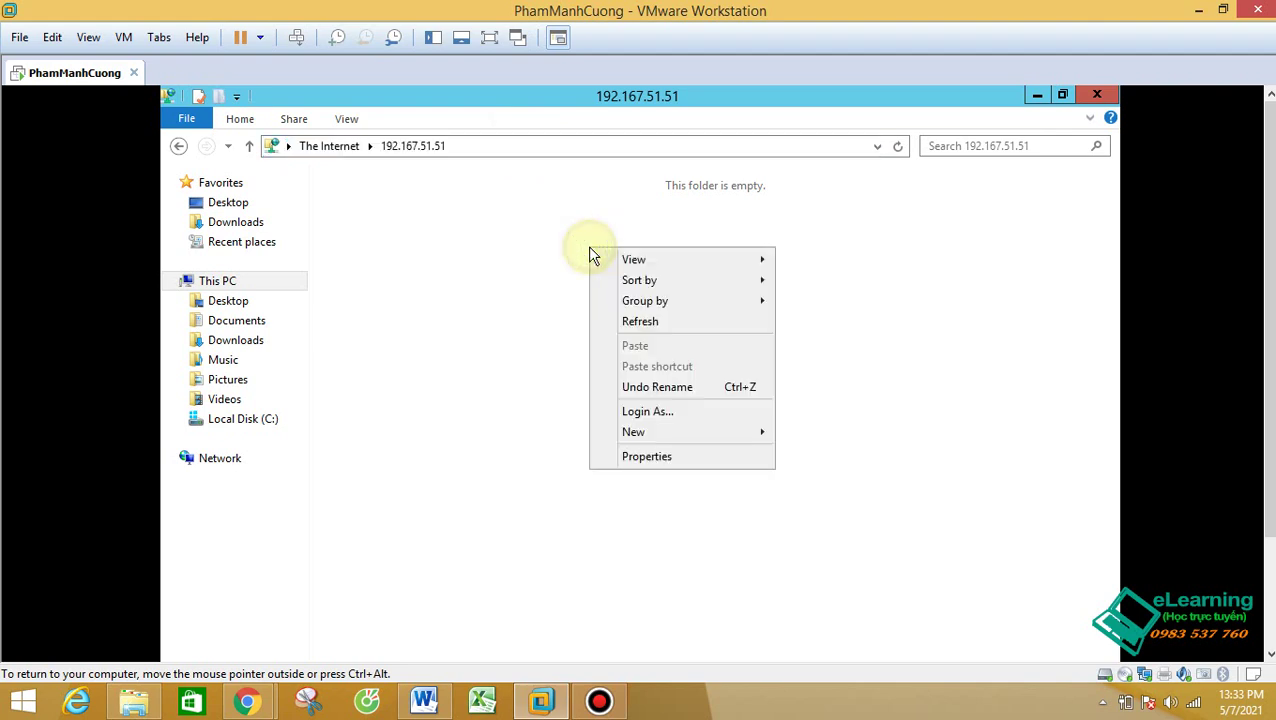
{"action": "left_click", "coordinate": [688, 438]}
{"action": "left_click", "coordinate": [818, 435]}
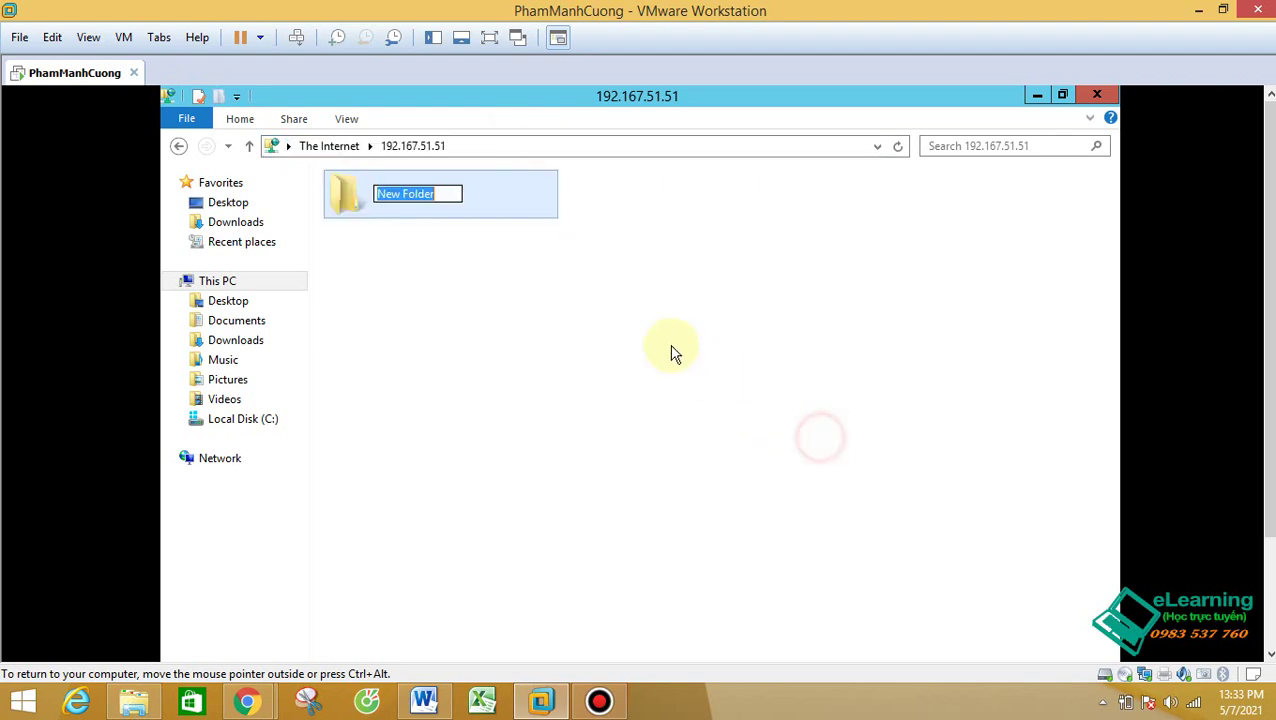
{"action": "left_click", "coordinate": [630, 255]}
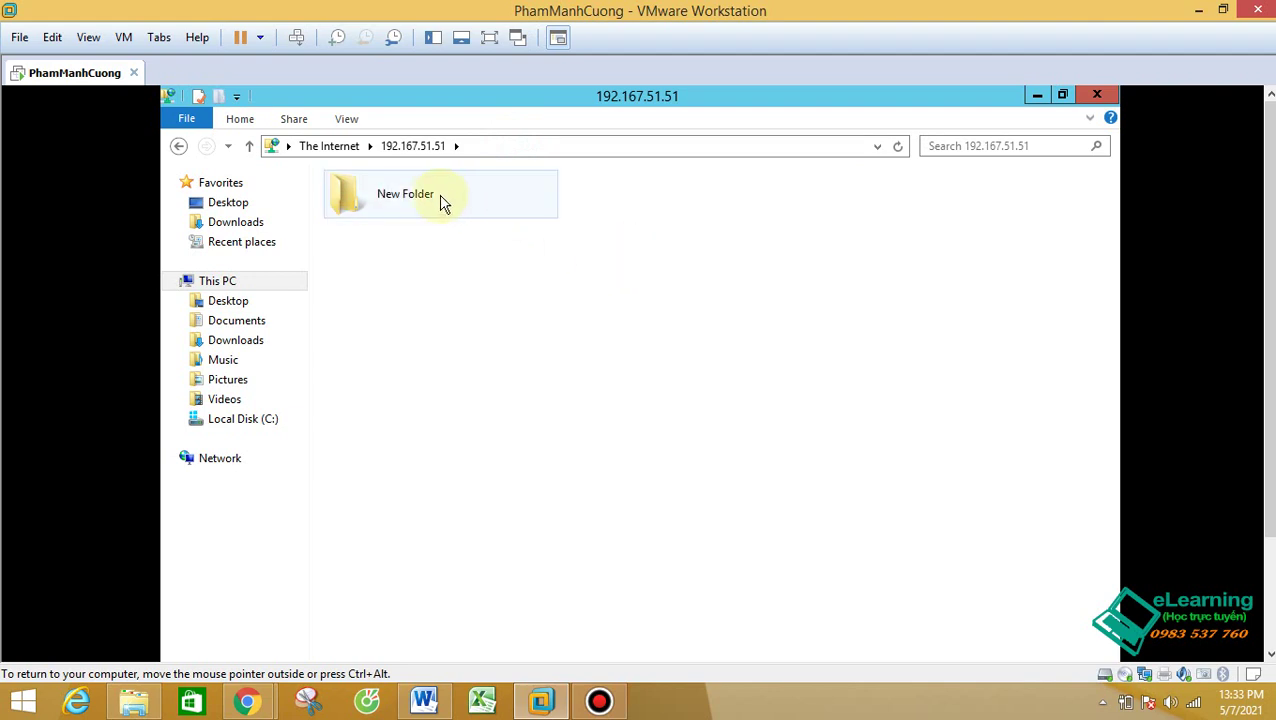
{"action": "left_click", "coordinate": [515, 148]}
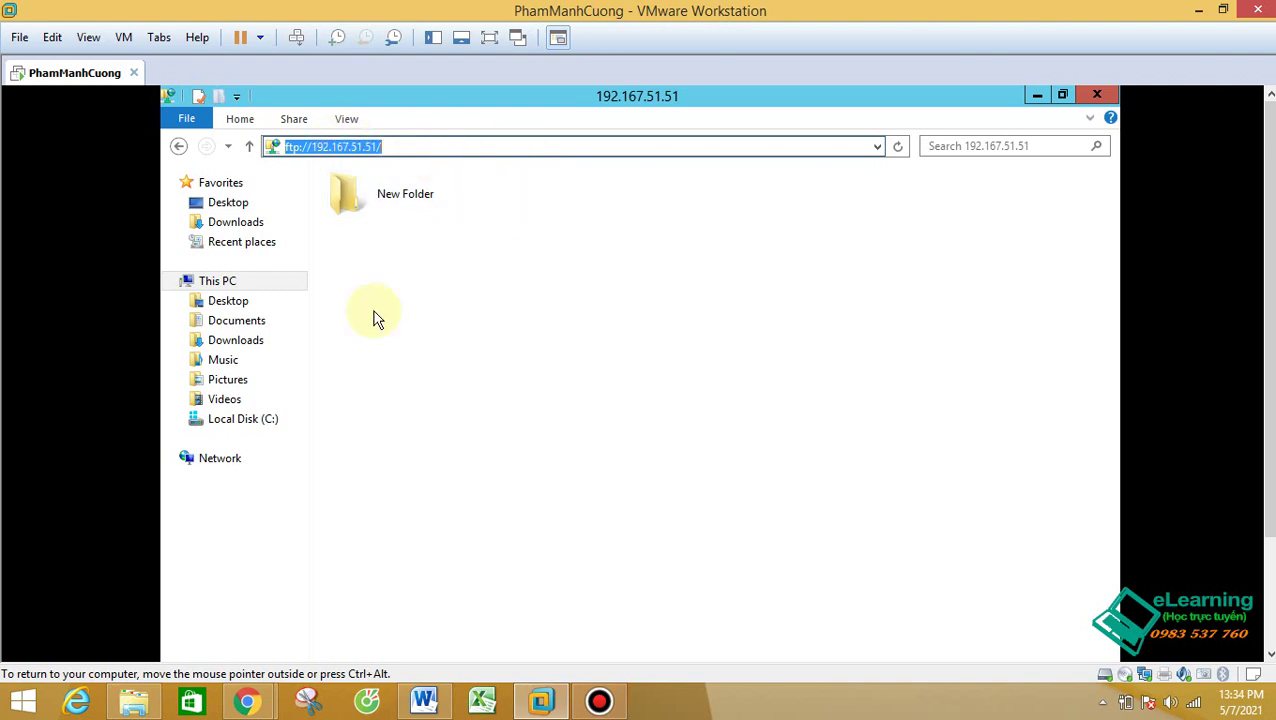
Step: Check that New Folder appears inside C:\DichVuFTP on the server's local disk
{"action": "left_click", "coordinate": [253, 426]}
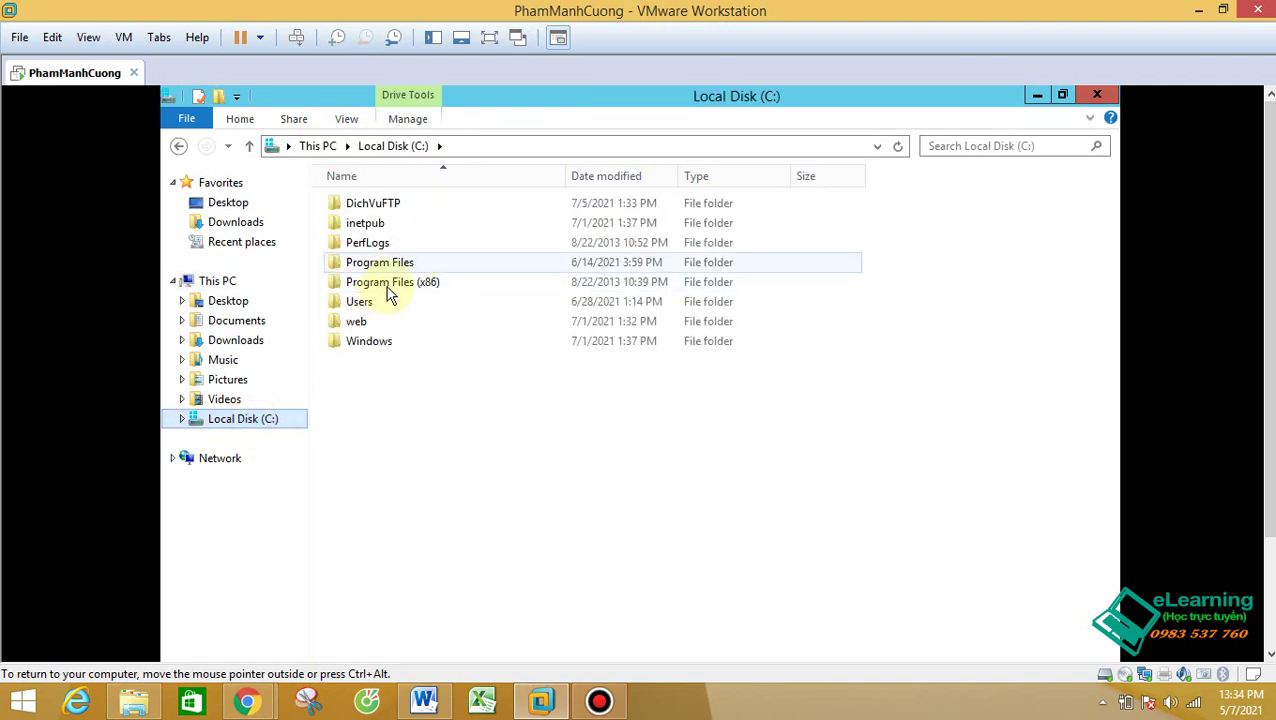
{"action": "double_click", "coordinate": [378, 205]}
{"action": "double_click", "coordinate": [358, 207]}
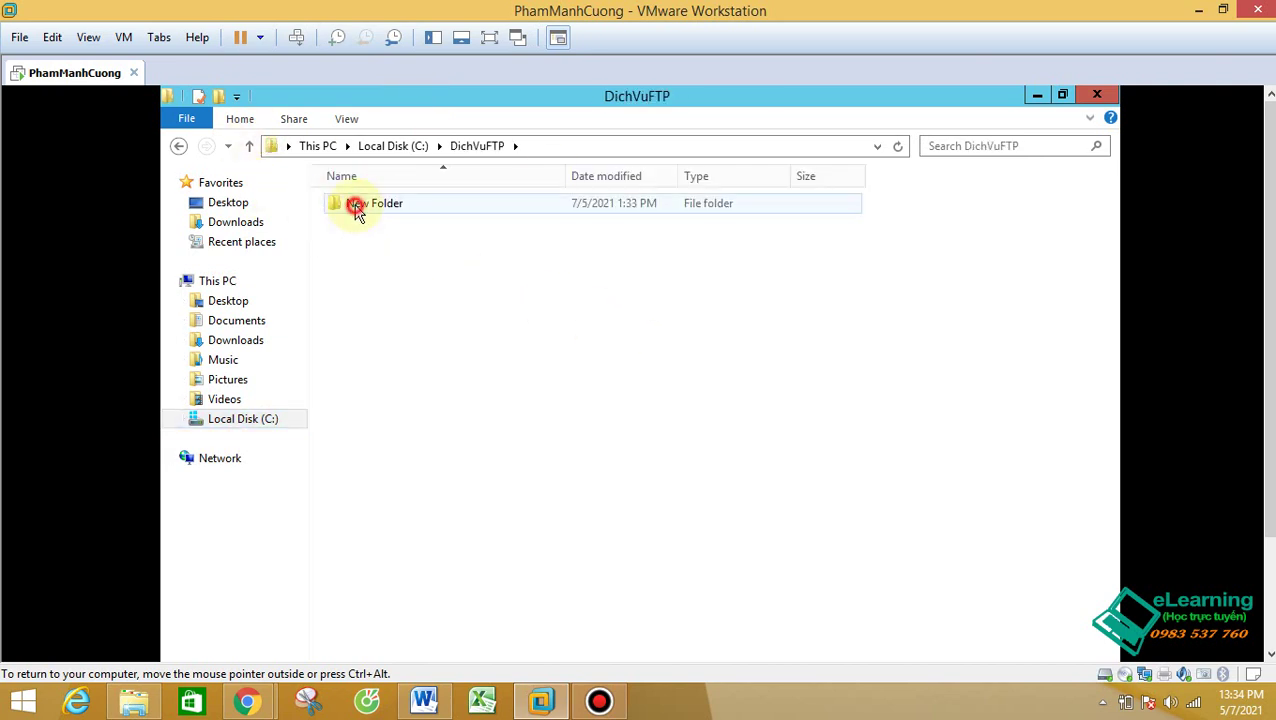
{"action": "left_click", "coordinate": [275, 430]}
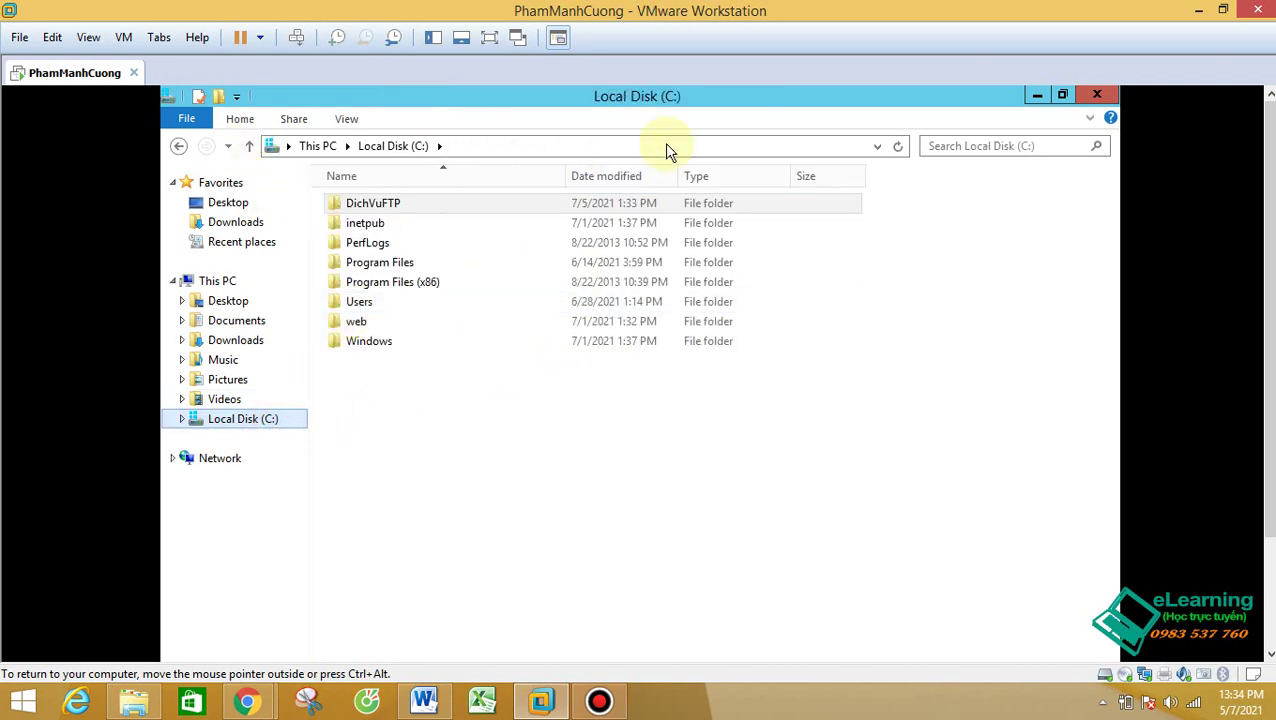
Step: Reopen ftp://192.167.51.51/ from address history and log back on as userftp
{"action": "left_click", "coordinate": [877, 148]}
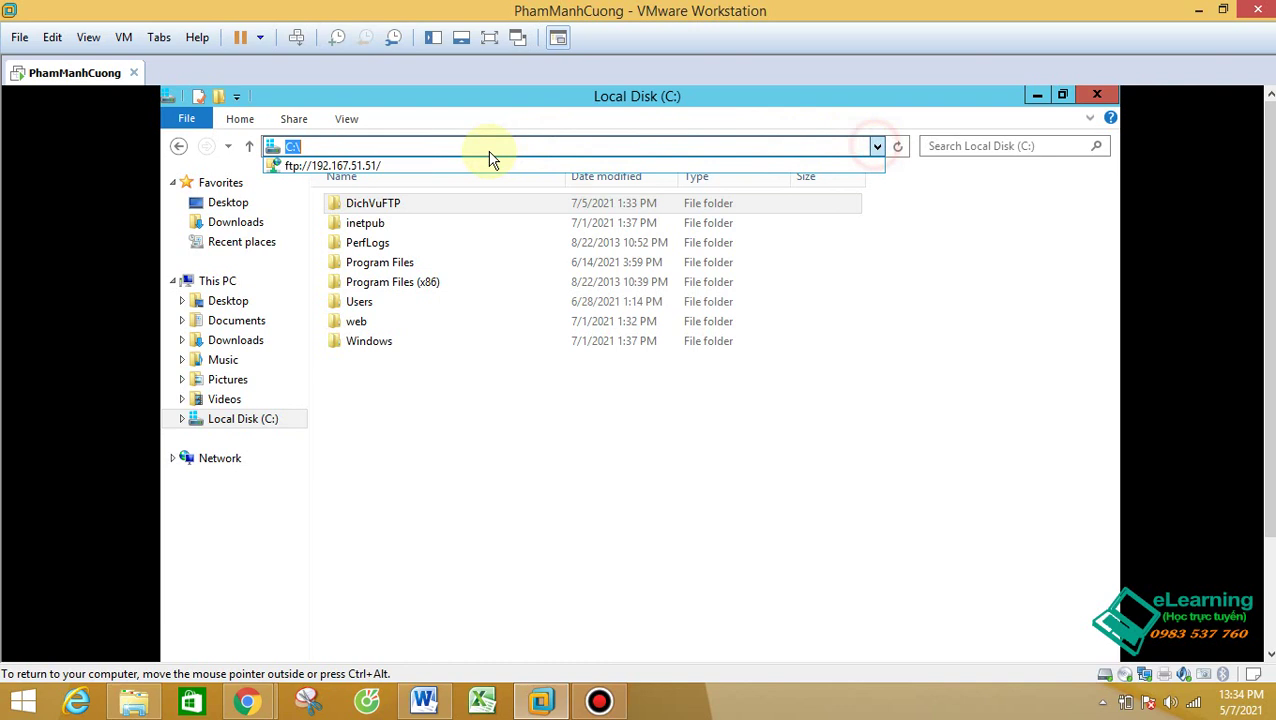
{"action": "left_click", "coordinate": [400, 166]}
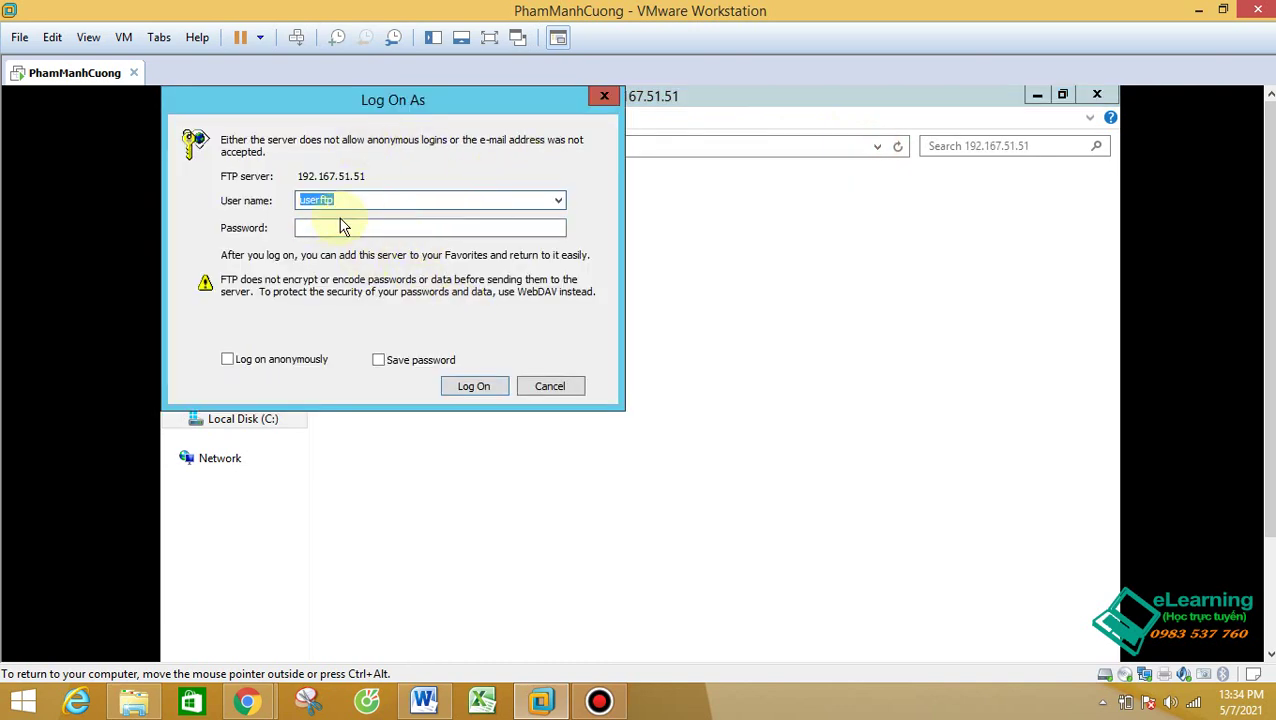
{"action": "left_click", "coordinate": [337, 230]}
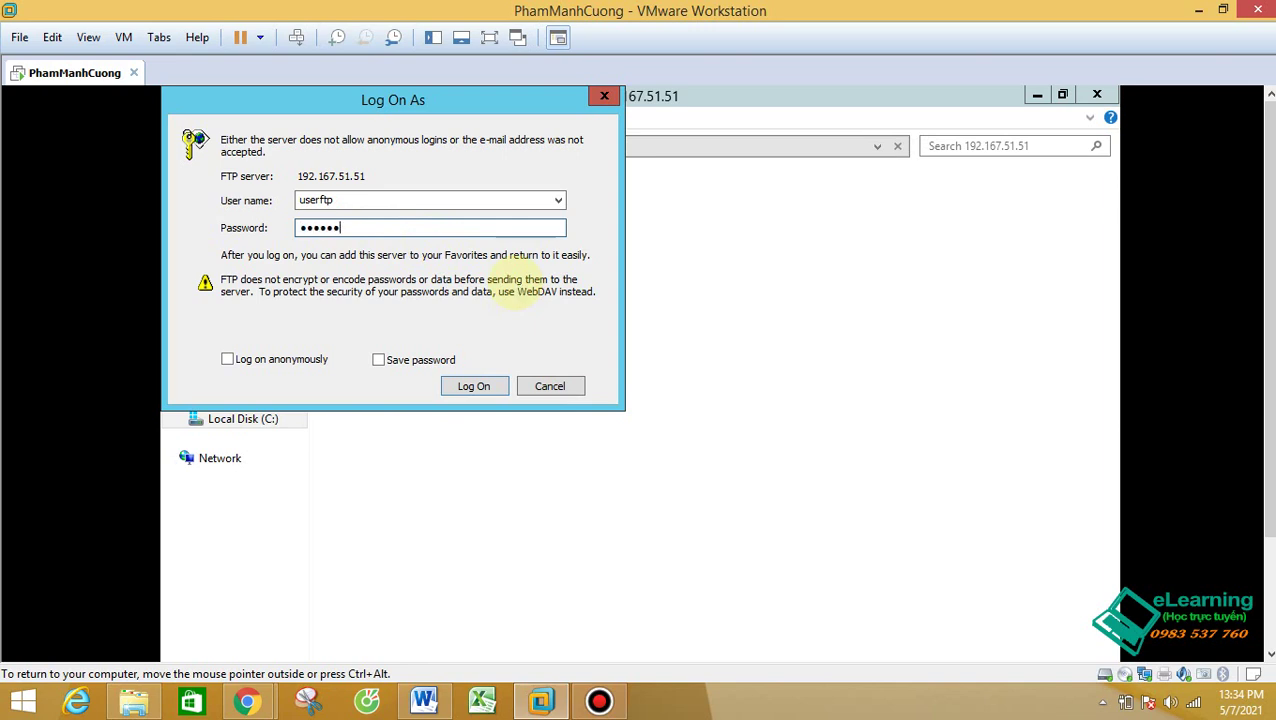
{"action": "key", "text": "Return"}
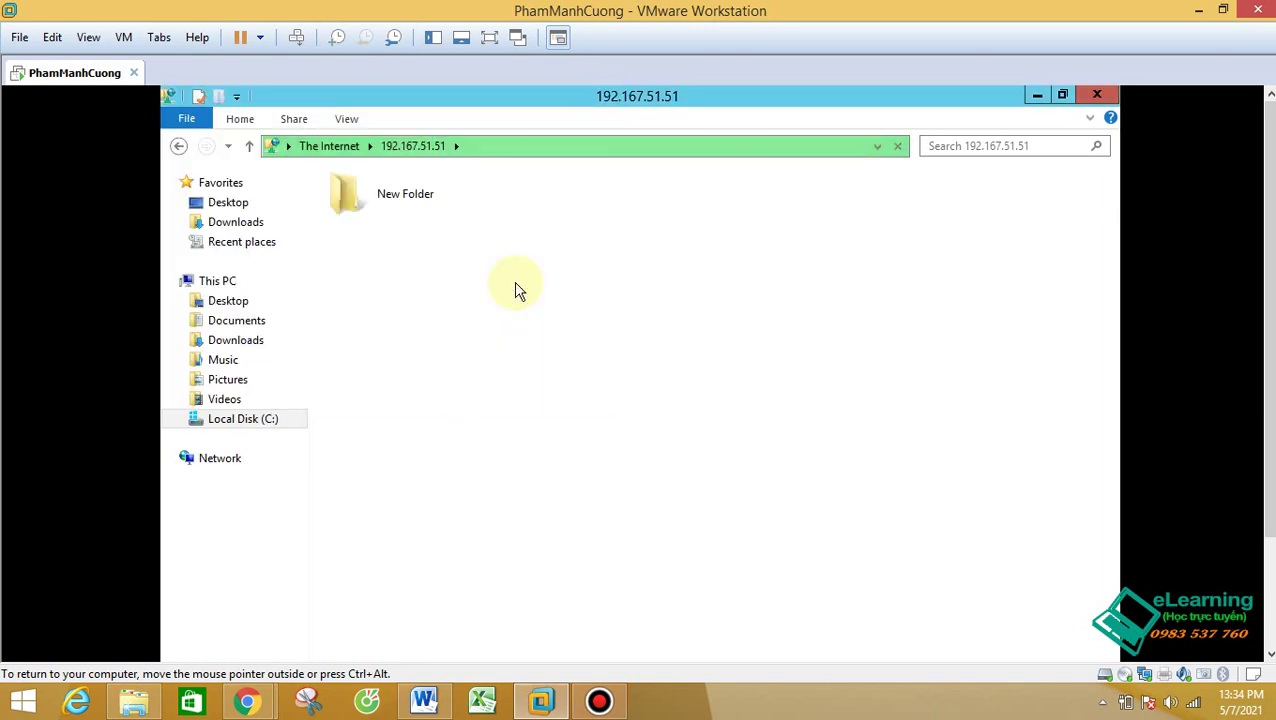
{"action": "left_click", "coordinate": [515, 284]}
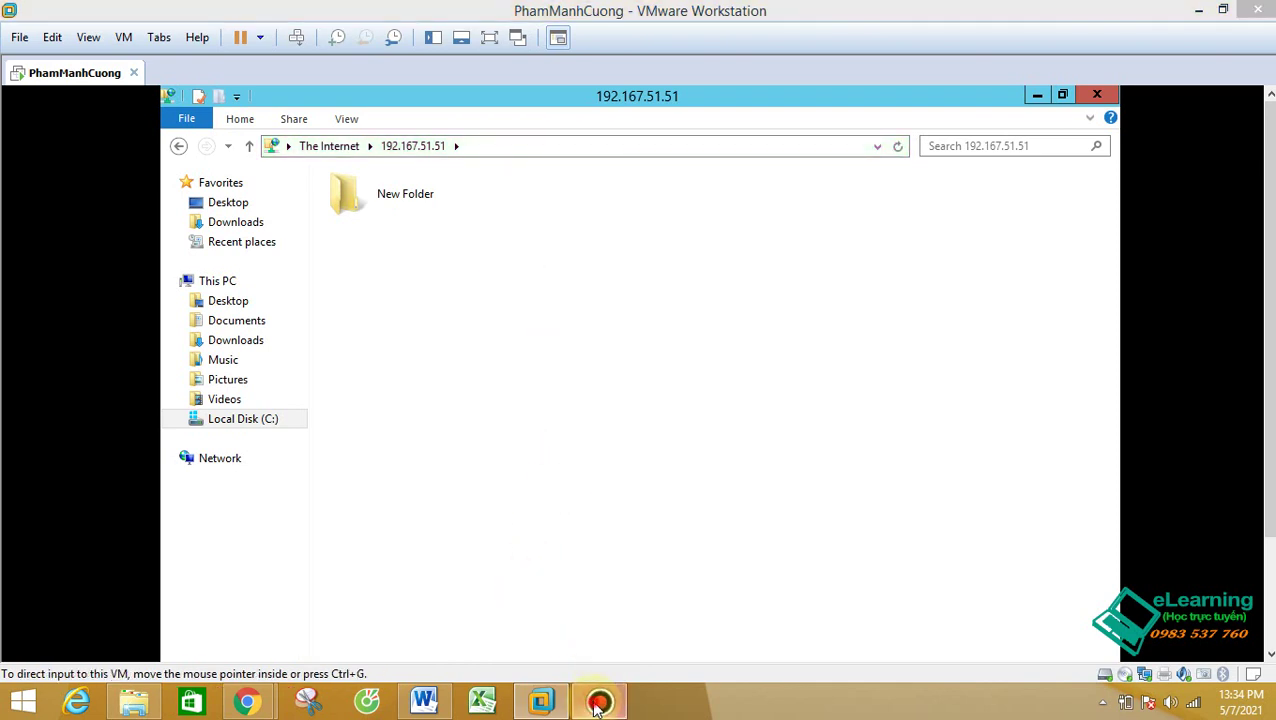